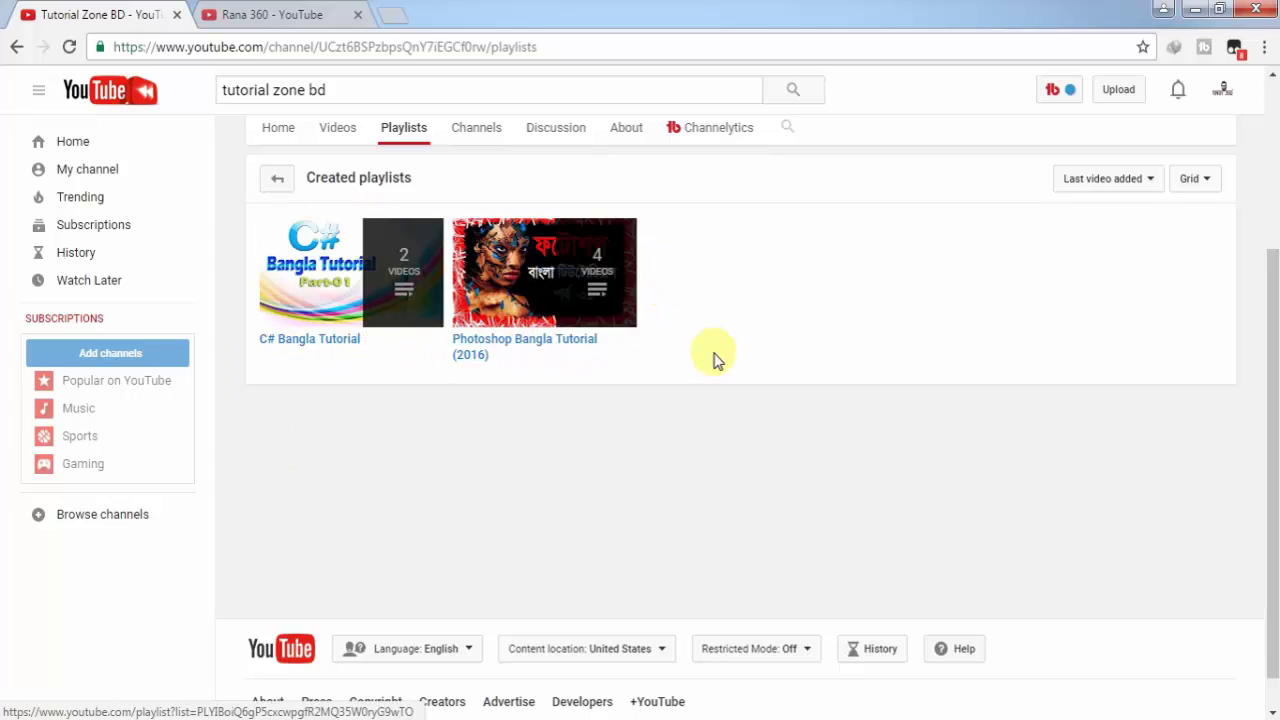
# Review the Tutorial Zone BD channel's discussion and about pages, and compare the channel with the Rana 360 channel page.
pyautogui.scroll(2, 725, 354)
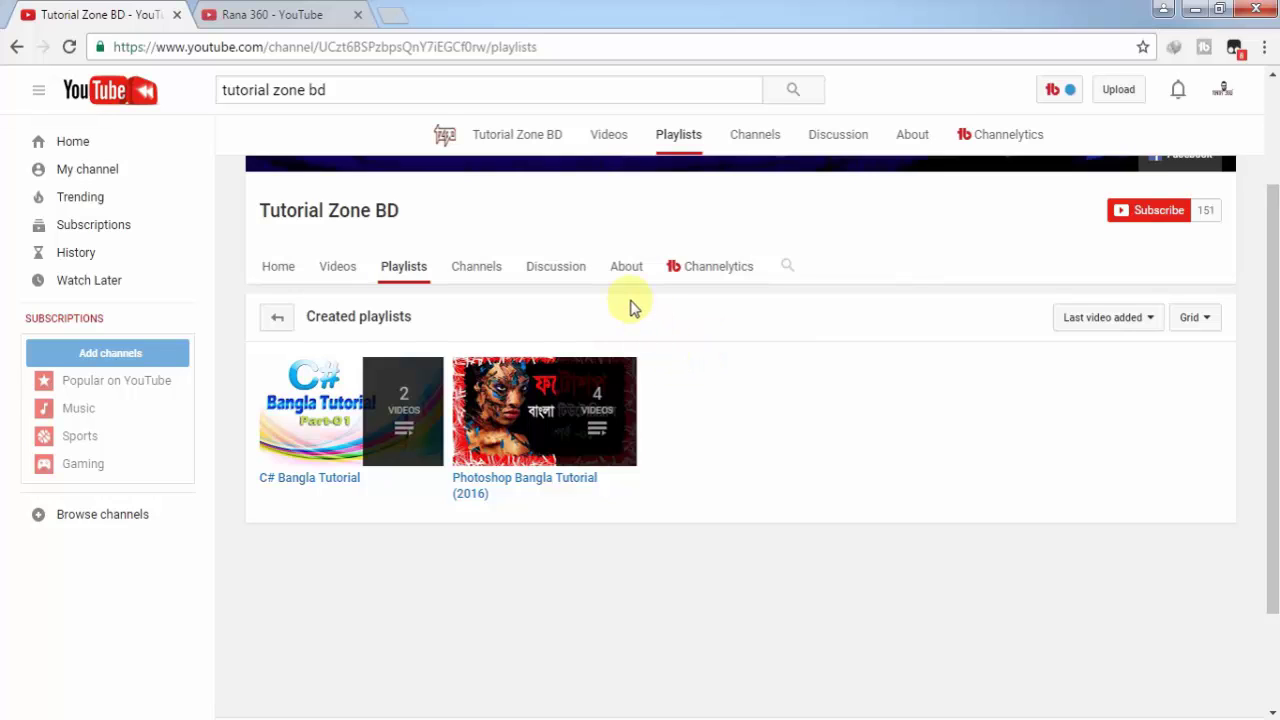
pyautogui.click(555, 266)
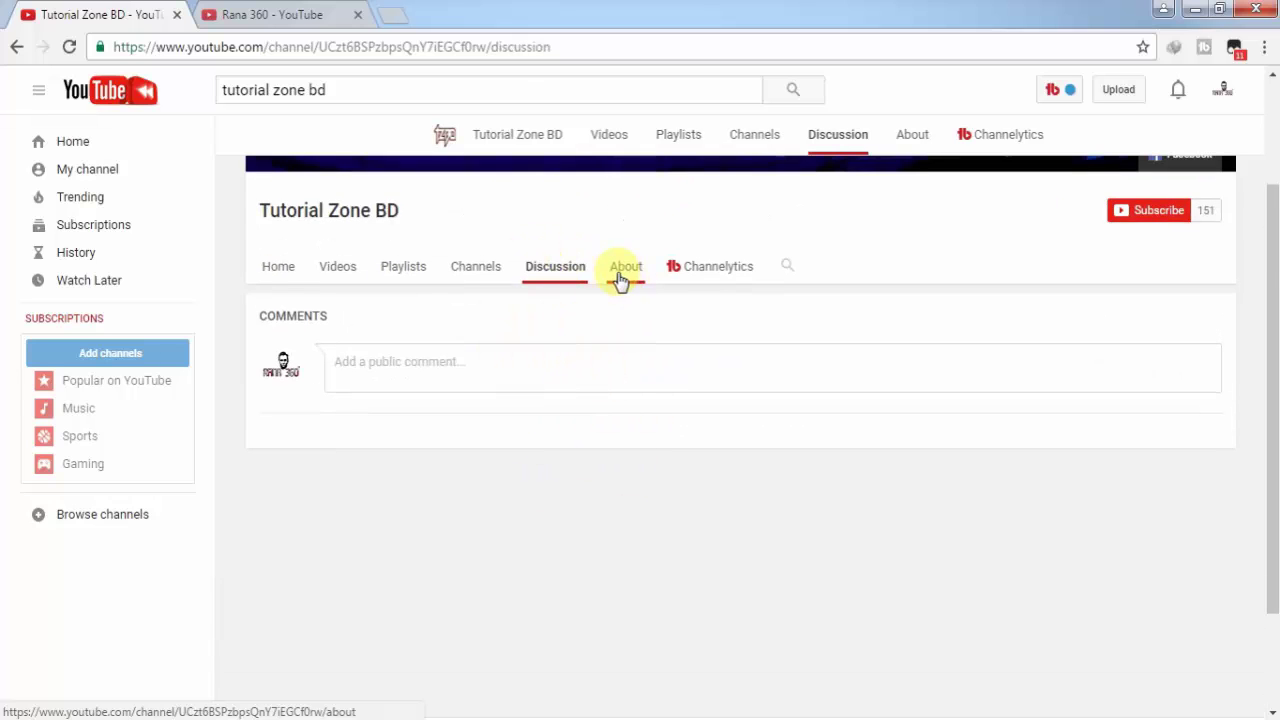
pyautogui.click(617, 276)
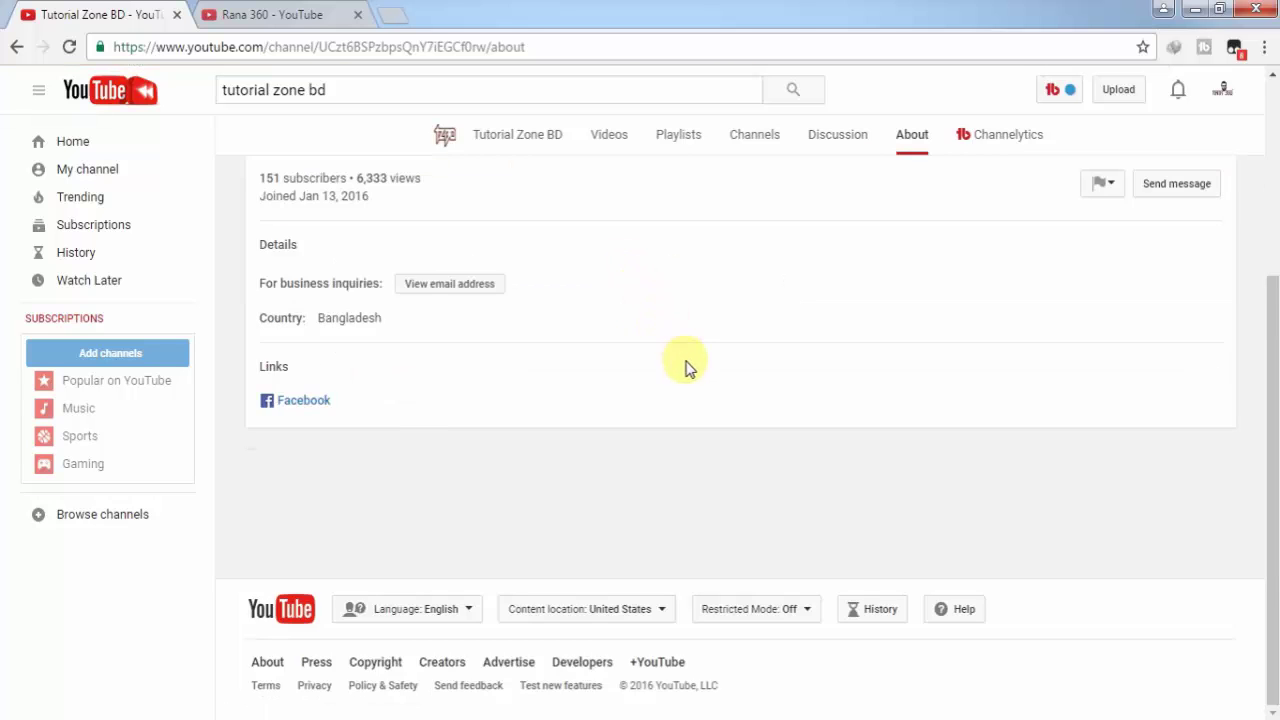
pyautogui.scroll(2, 690, 372)
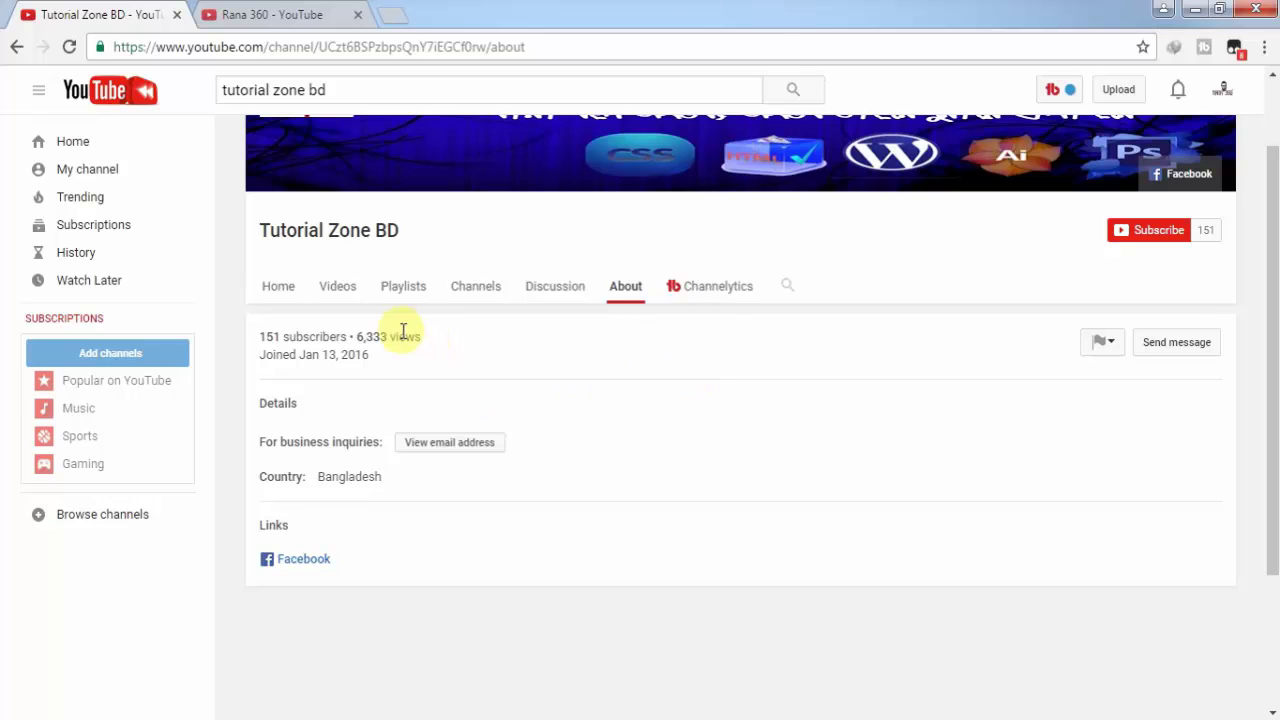
pyautogui.moveTo(352, 334)
pyautogui.mouseDown()
pyautogui.moveTo(388, 336)
pyautogui.moveTo(303, 336)
pyautogui.moveTo(366, 354)
pyautogui.mouseUp()
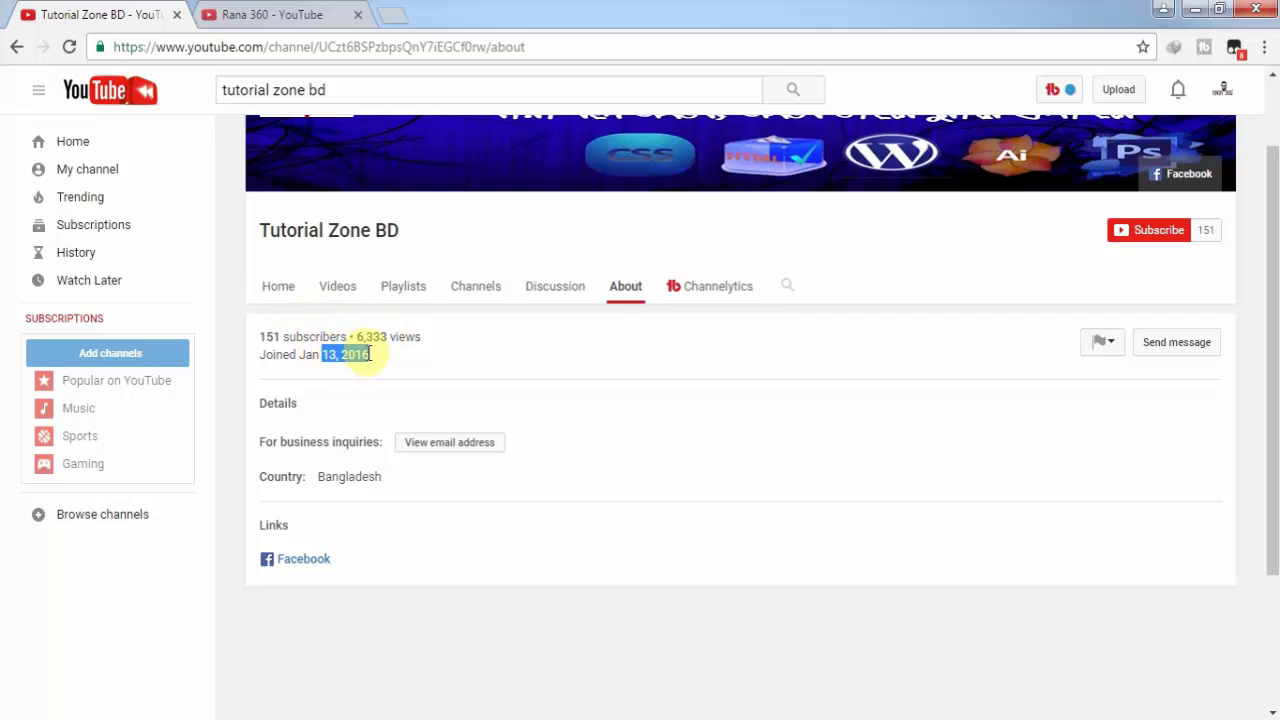
pyautogui.click(380, 374)
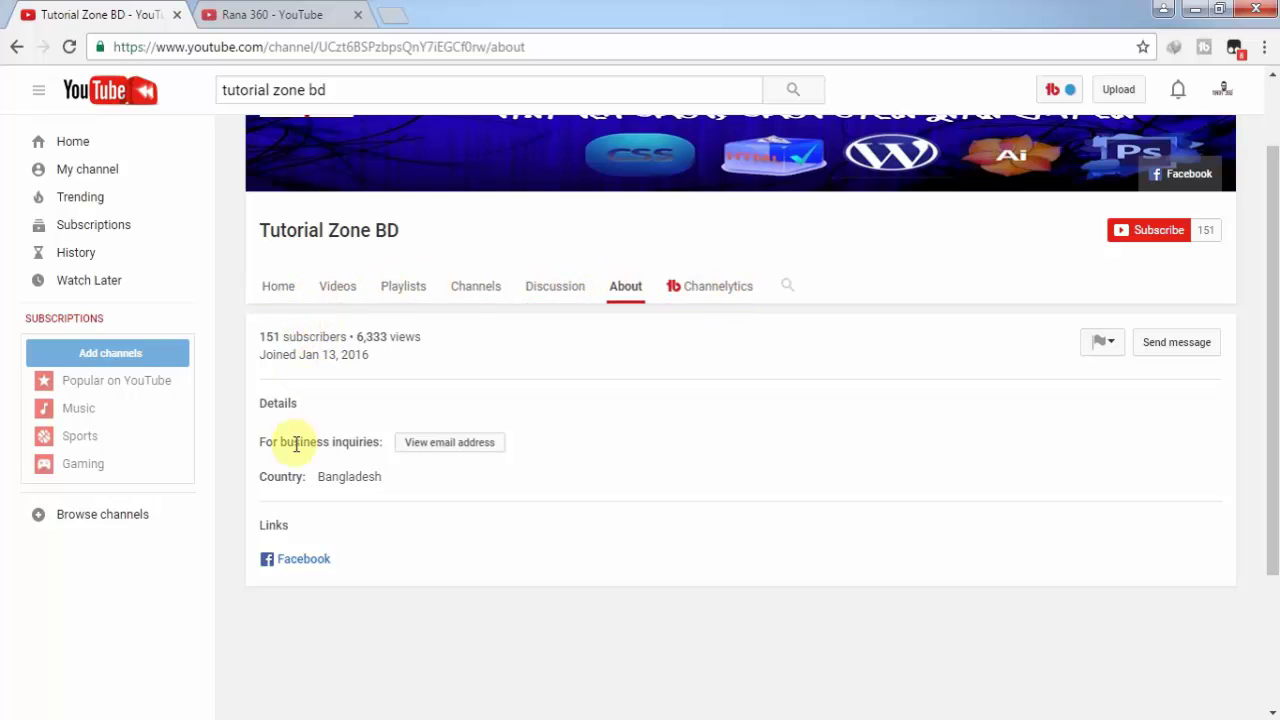
pyautogui.scroll(1, 800, 330)
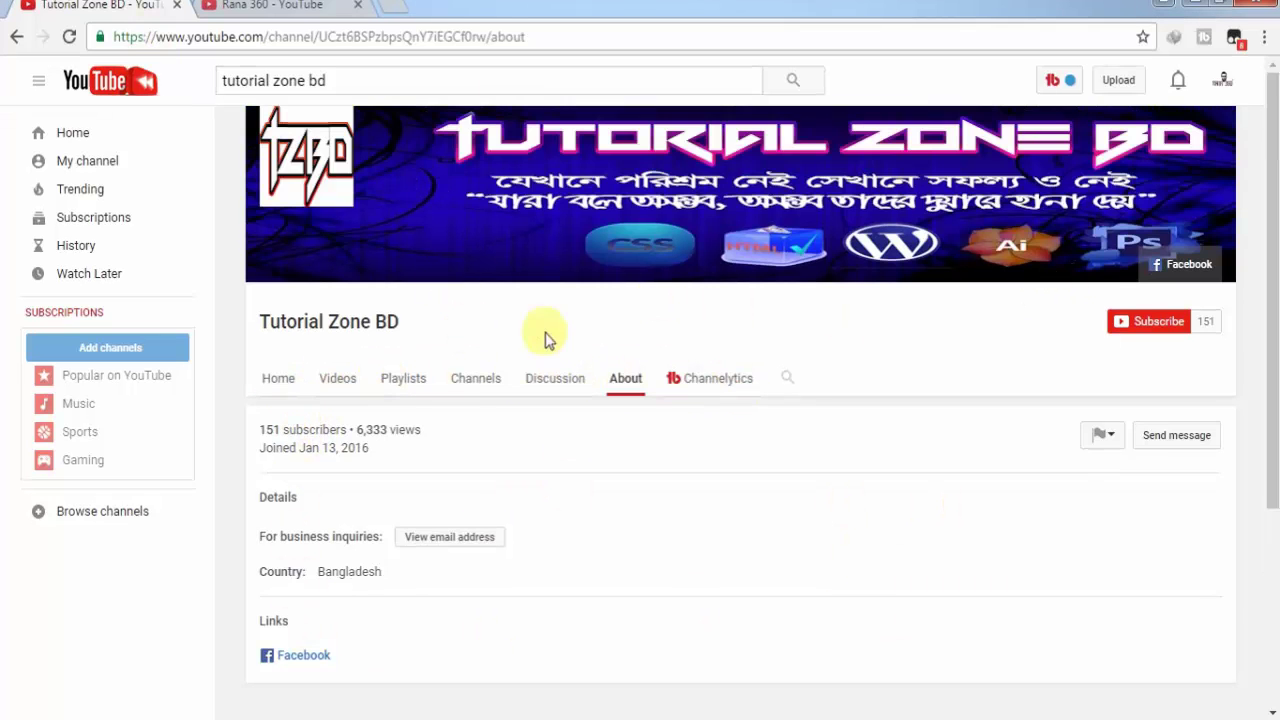
pyautogui.click(286, 6)
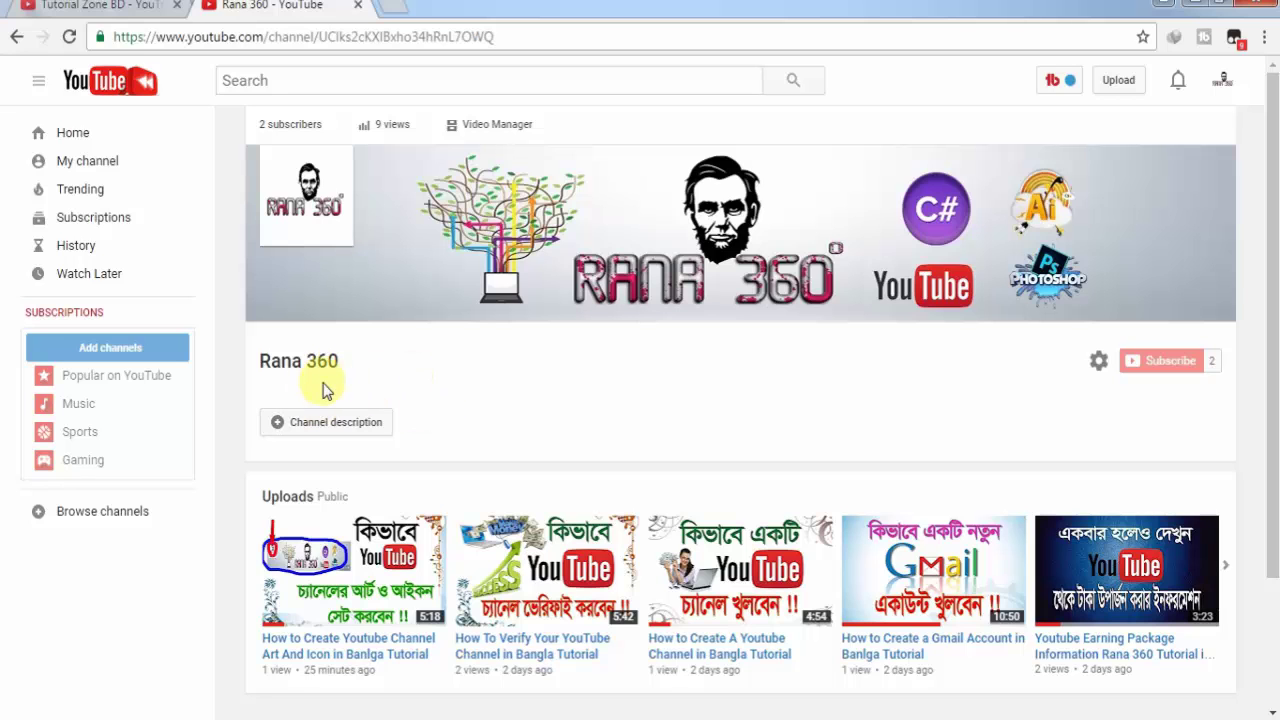
pyautogui.click(40, 8)
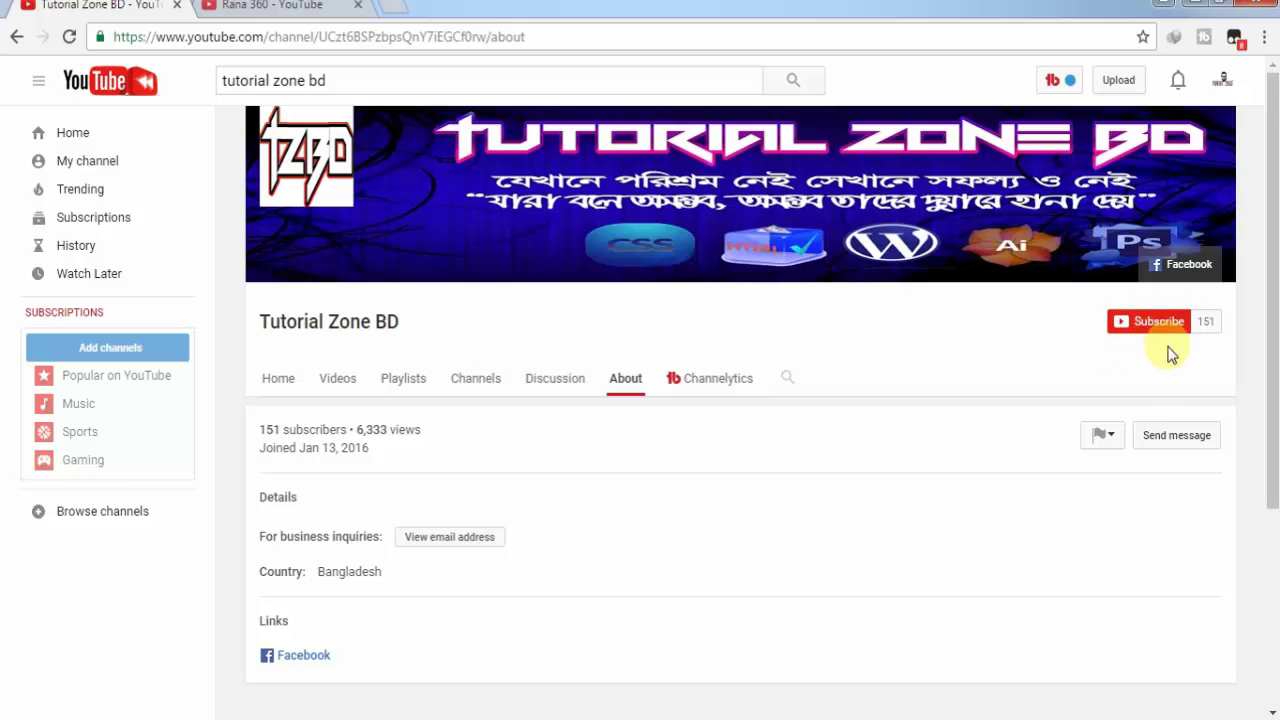
# Enable the option to customize the channel layout in the Rana 360 channel's settings and save.
pyautogui.click(257, 9)
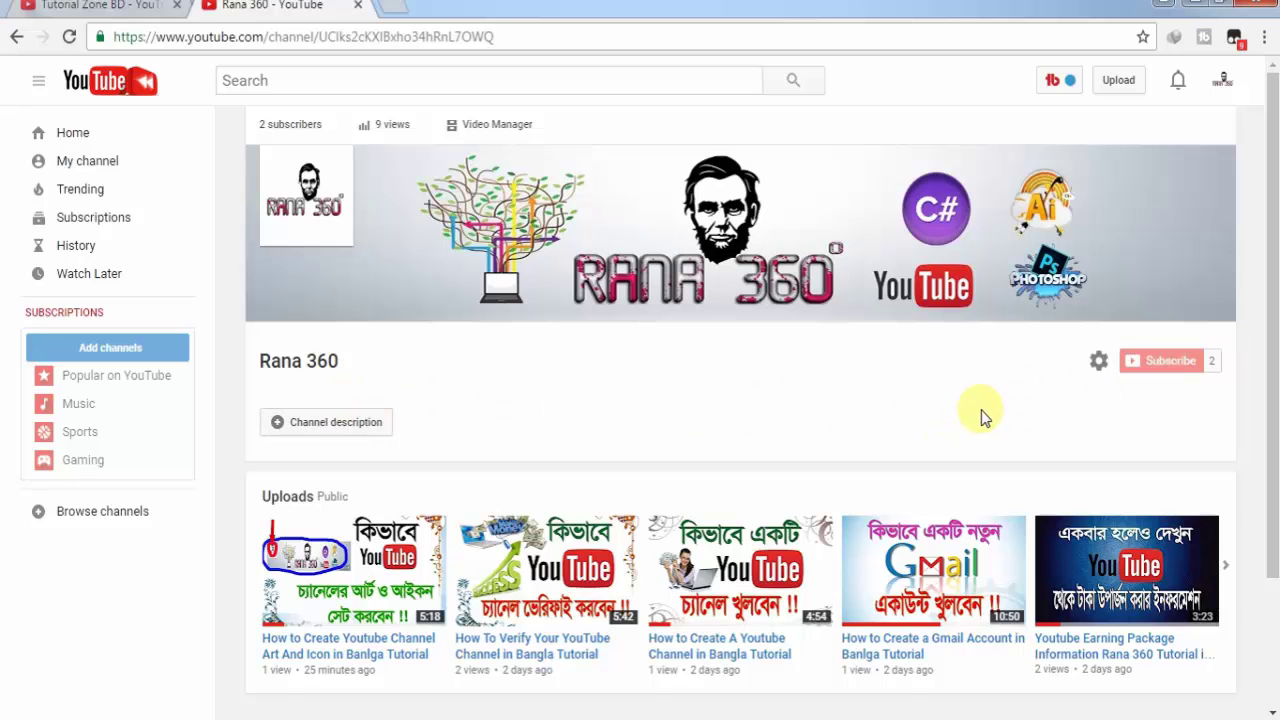
pyautogui.click(1098, 363)
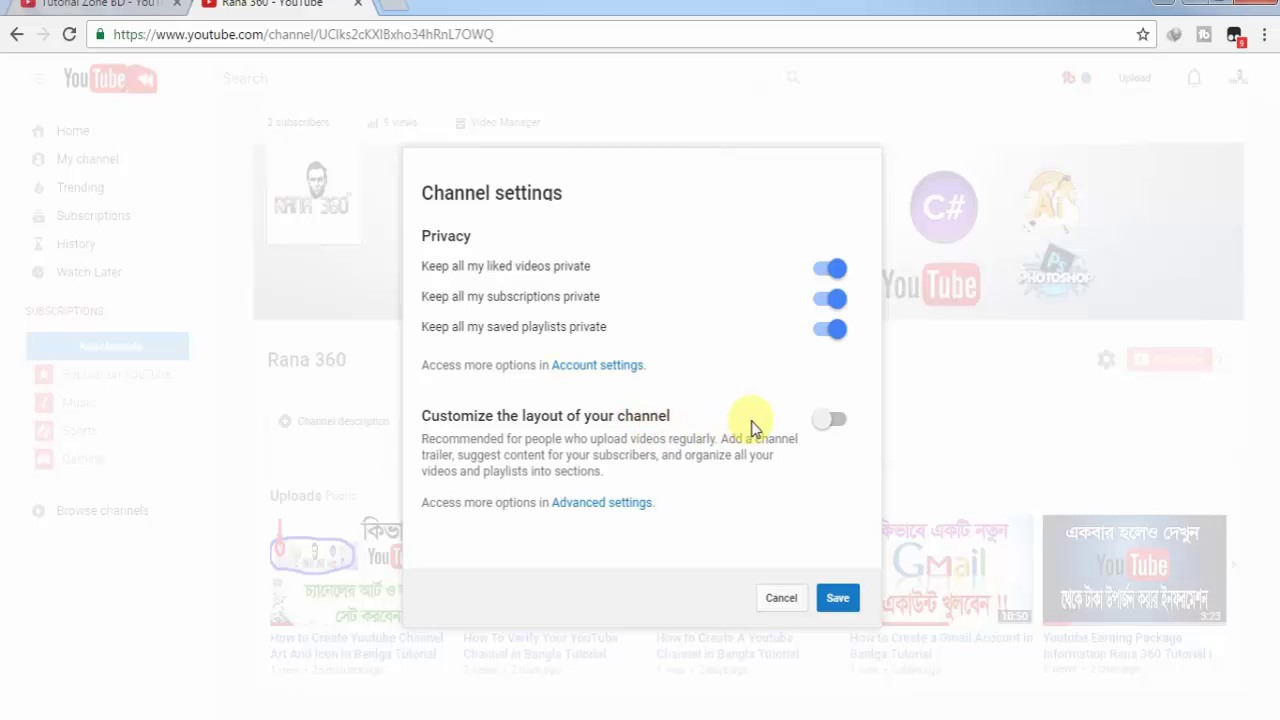
pyautogui.click(836, 426)
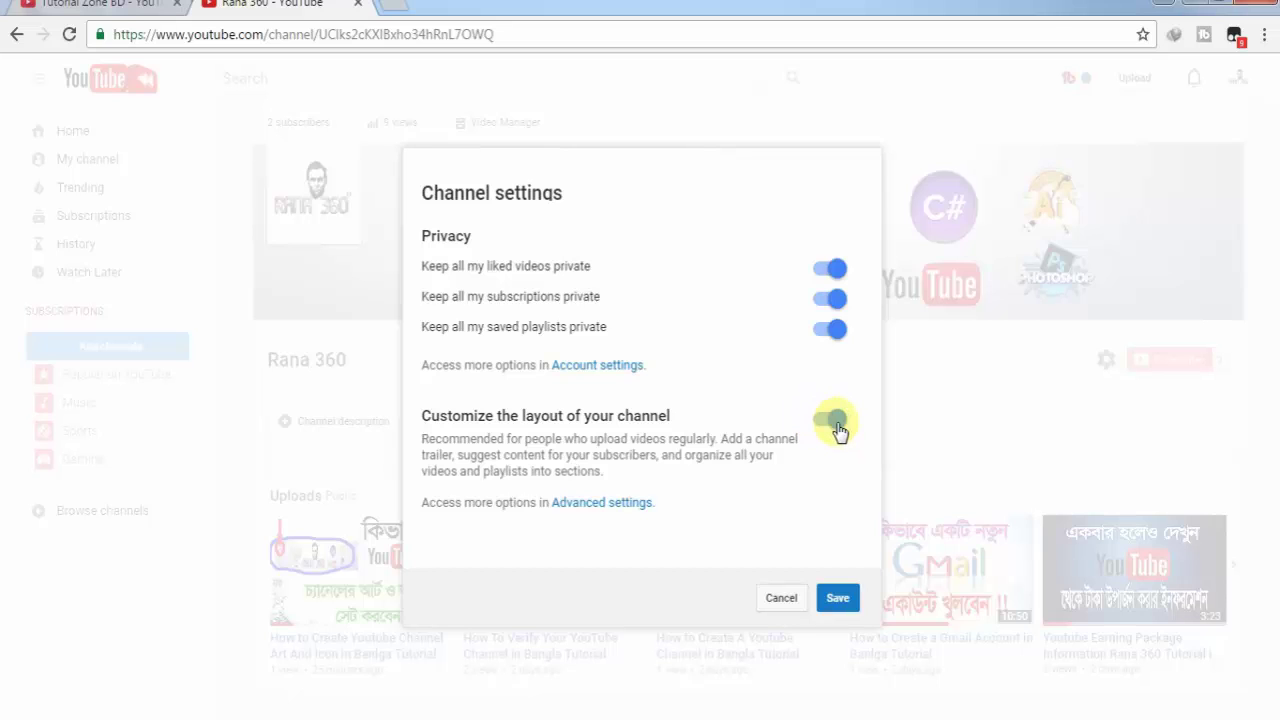
pyautogui.click(841, 604)
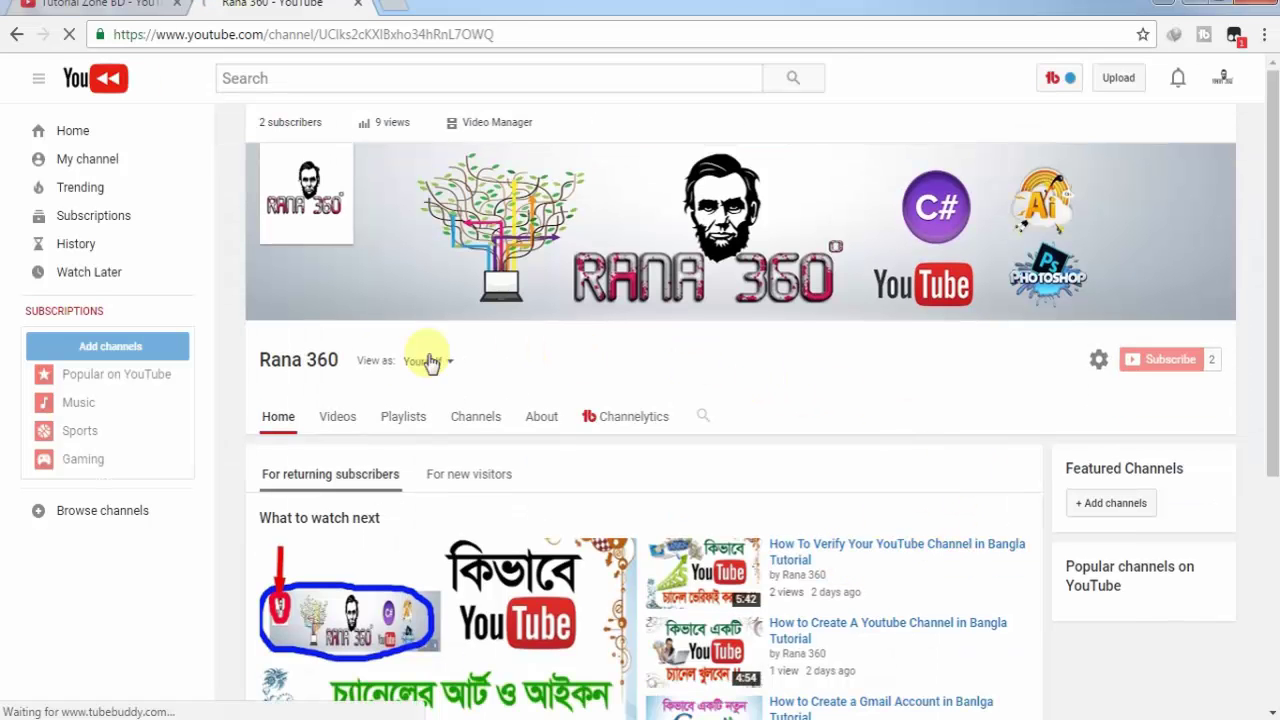
# Compare the Rana 360 channel's customized home page with the Tutorial Zone BD channel and examine its sections.
pyautogui.click(98, 4)
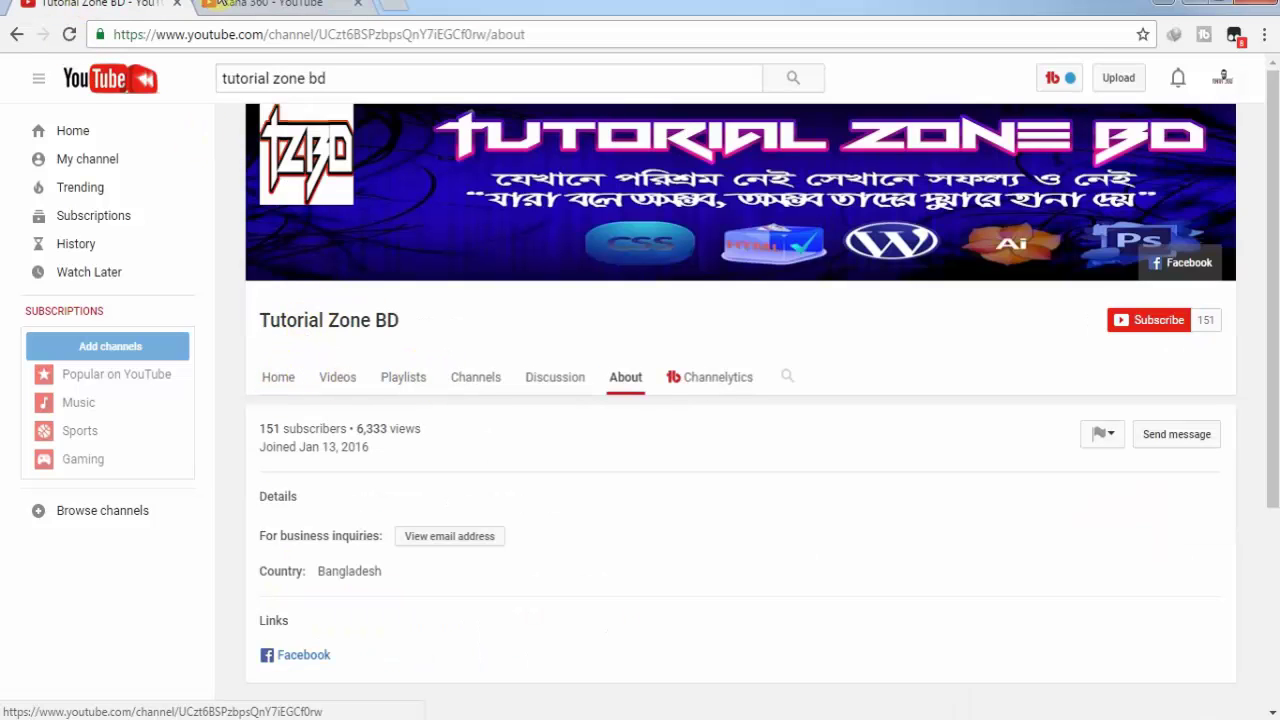
pyautogui.click(284, 5)
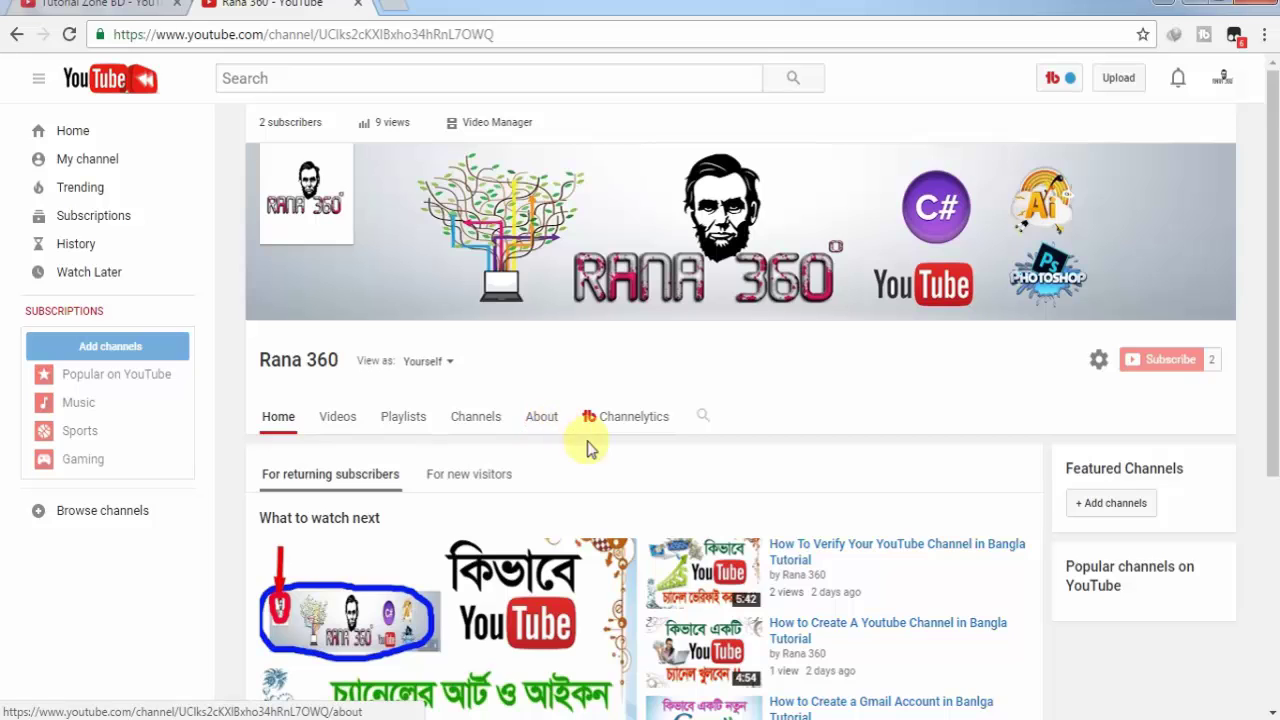
pyautogui.scroll(-3, 587, 449)
pyautogui.scroll(3, 900, 275)
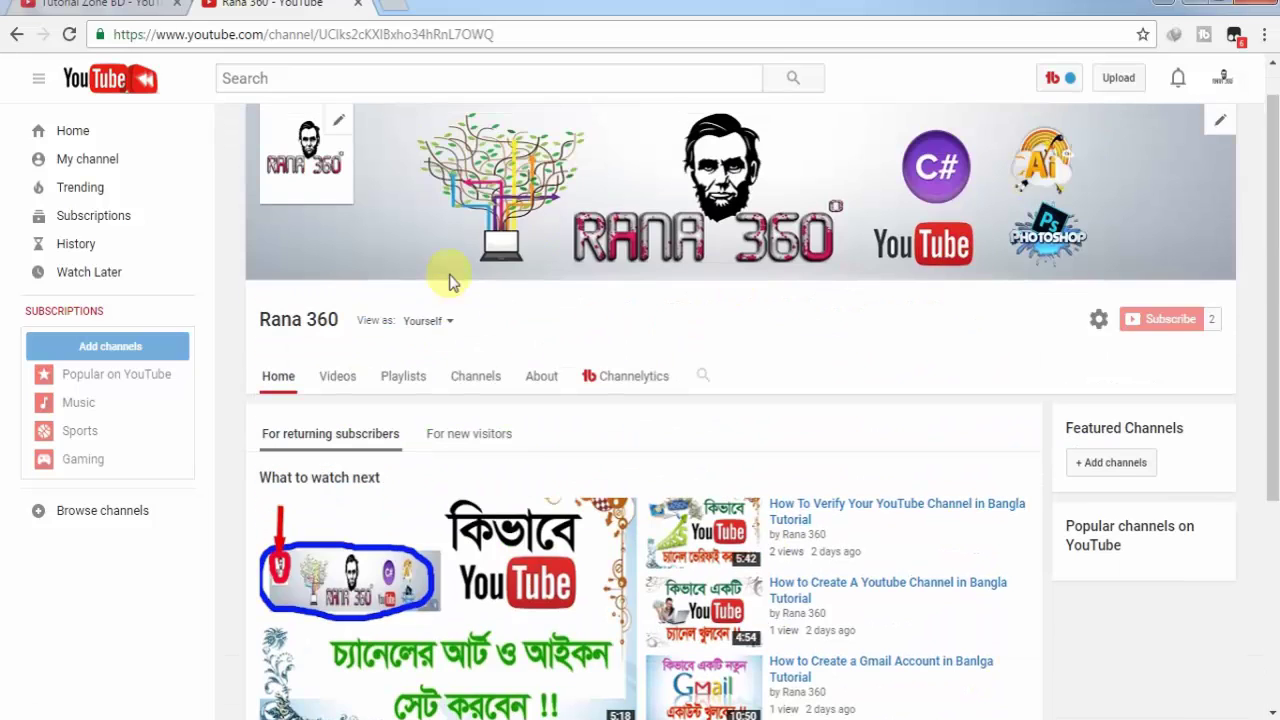
pyautogui.scroll(-1, 861, 355)
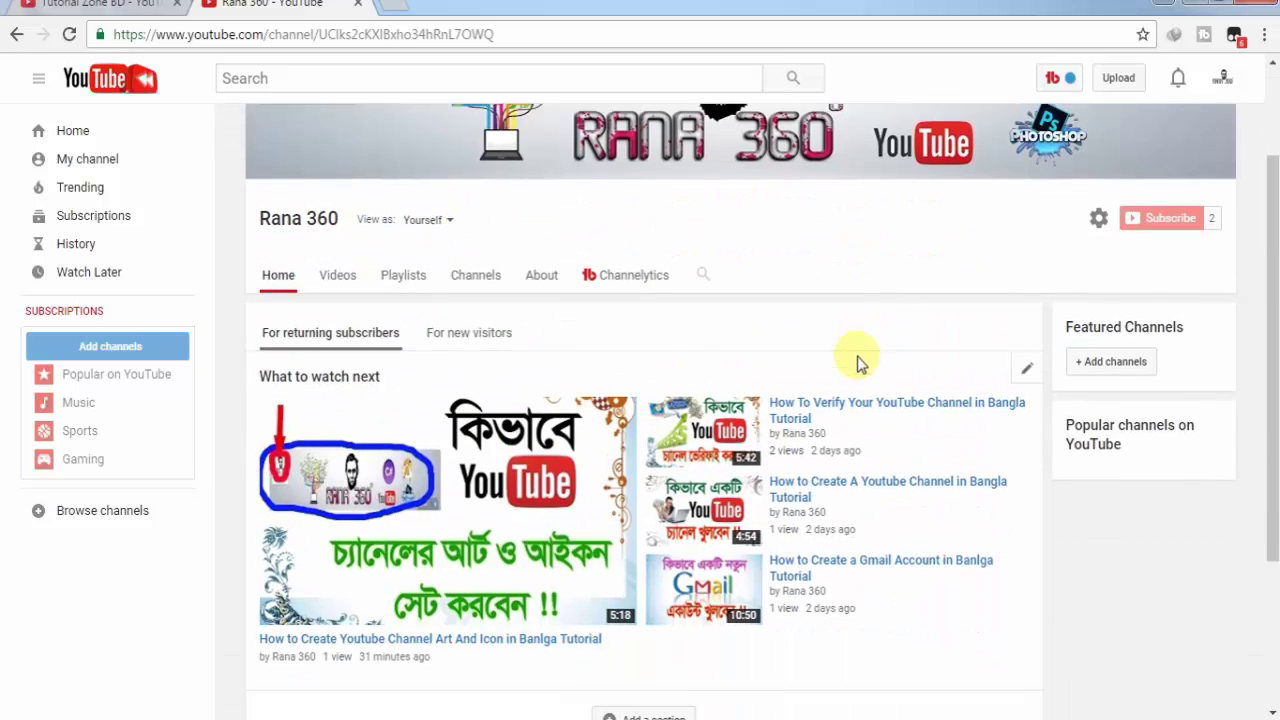
pyautogui.scroll(-2, 770, 345)
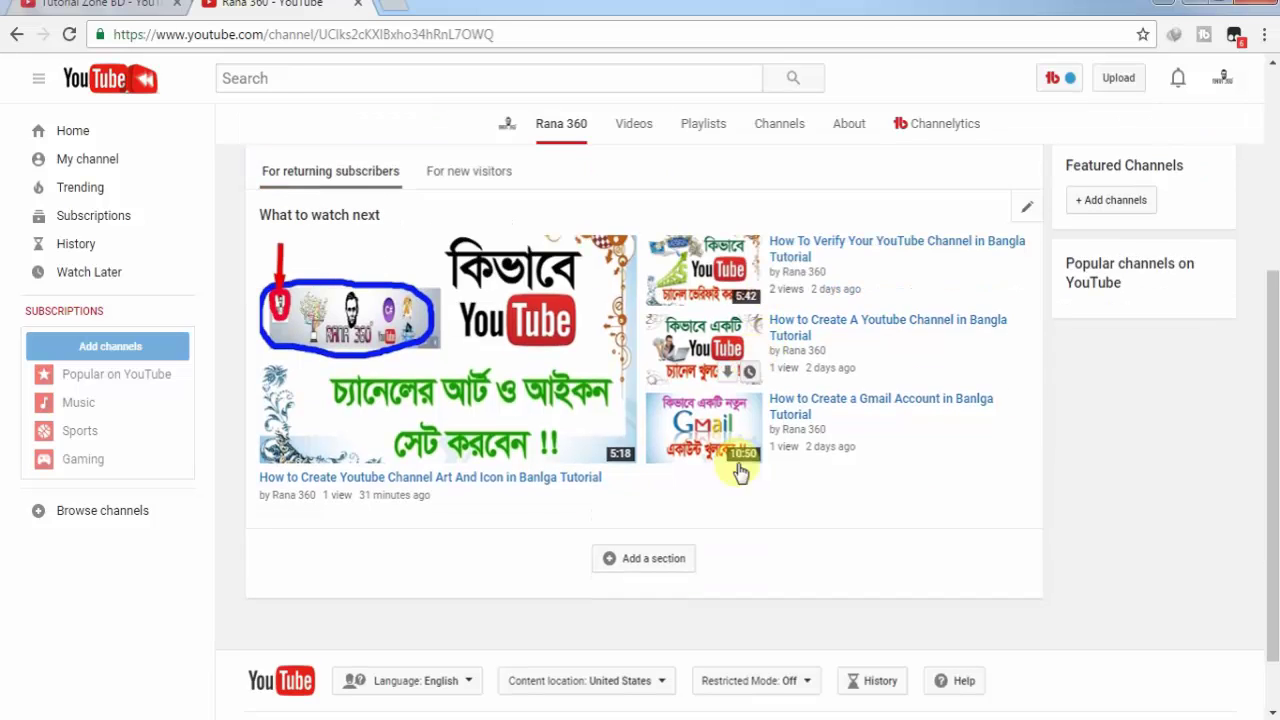
pyautogui.scroll(1, 806, 560)
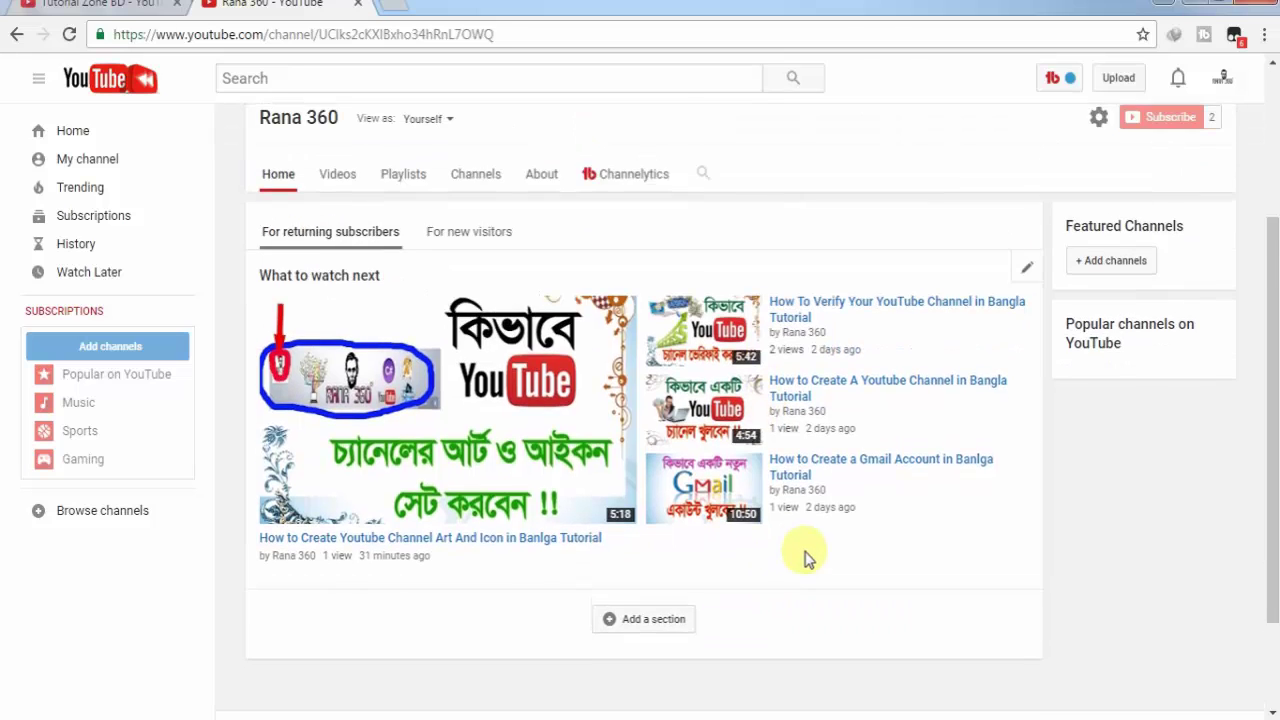
pyautogui.scroll(1, 808, 560)
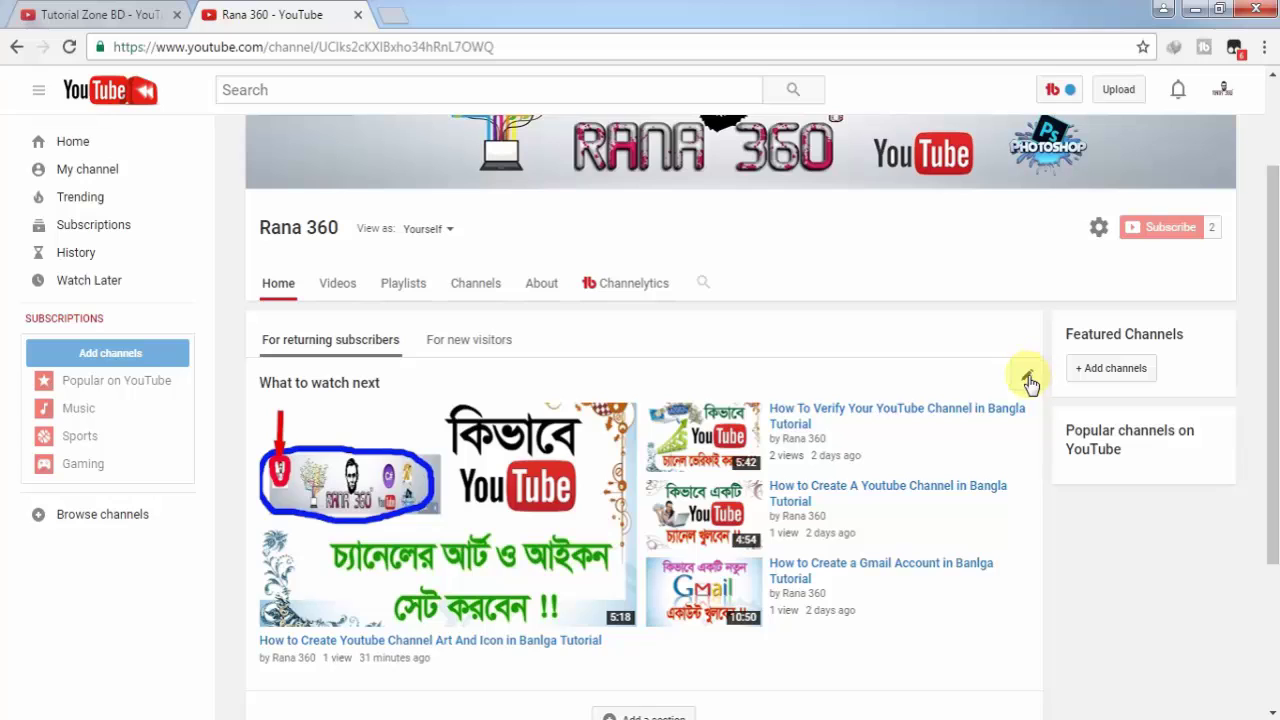
# Open the featured content selection for returning subscribers and check the available playlists and uploads.
pyautogui.click(1027, 380)
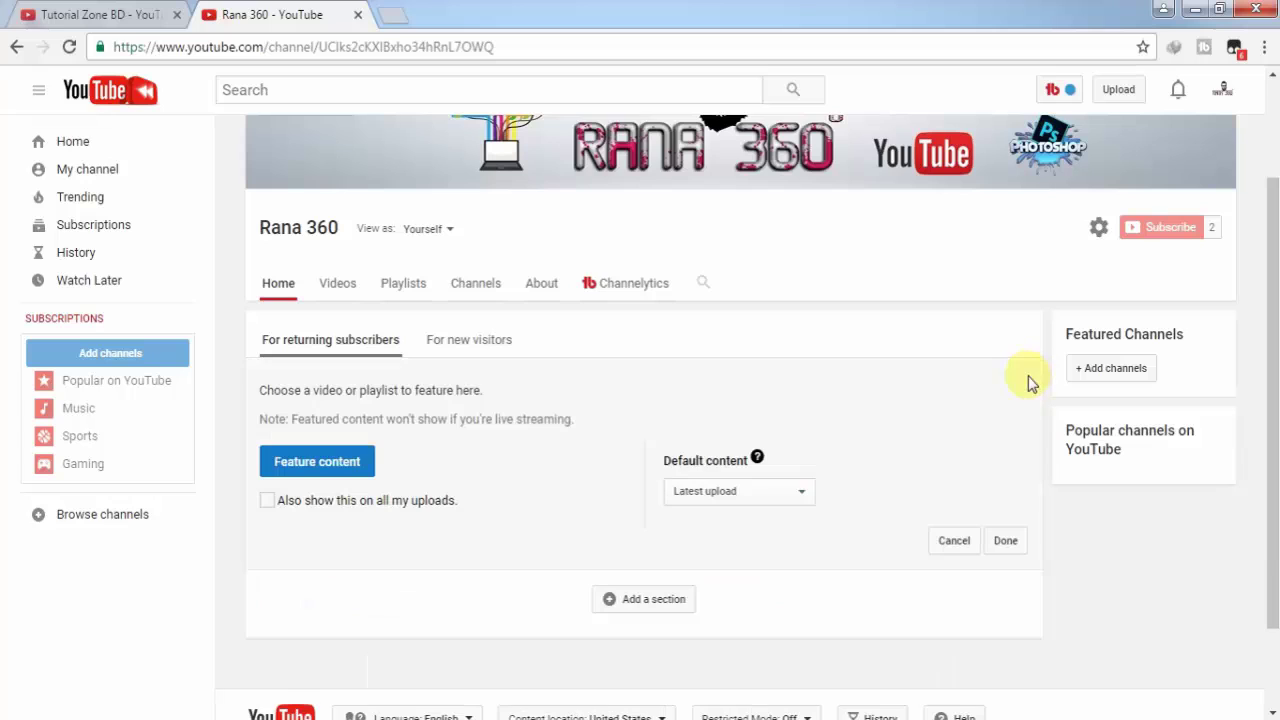
pyautogui.click(315, 470)
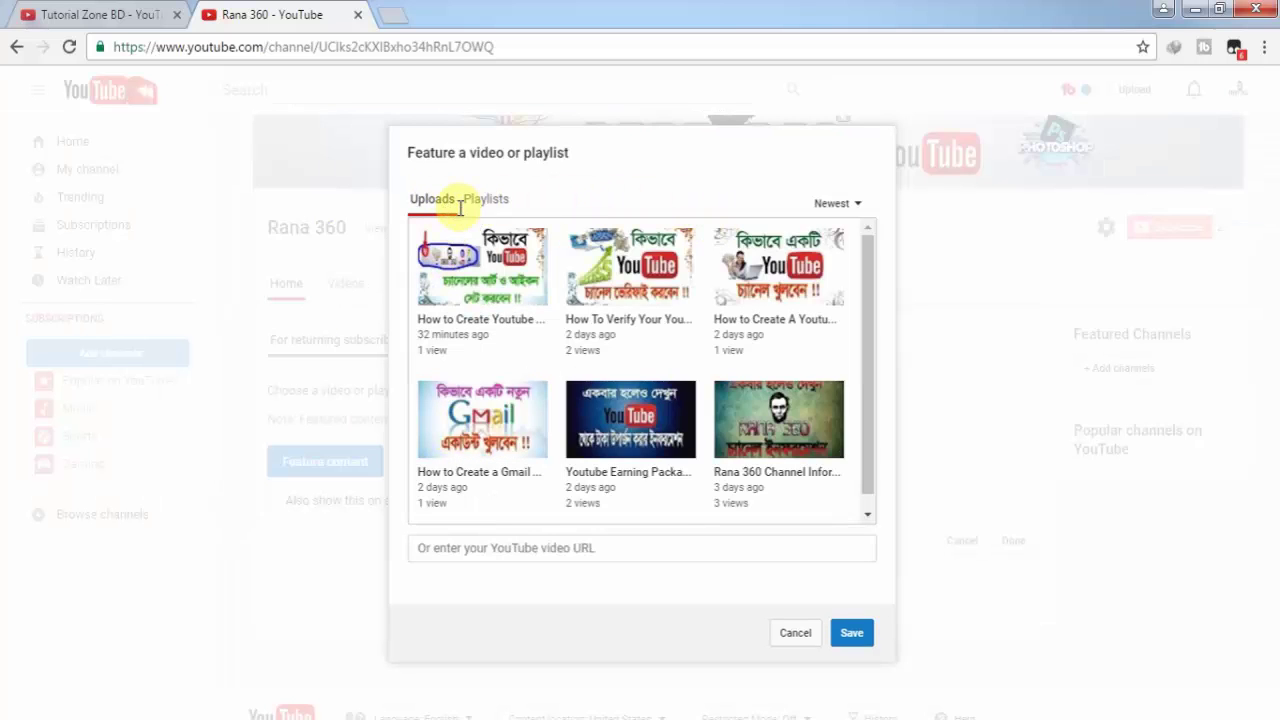
pyautogui.moveTo(871, 314)
pyautogui.mouseDown()
pyautogui.moveTo(872, 388)
pyautogui.moveTo(871, 300)
pyautogui.mouseUp()
pyautogui.click(487, 205)
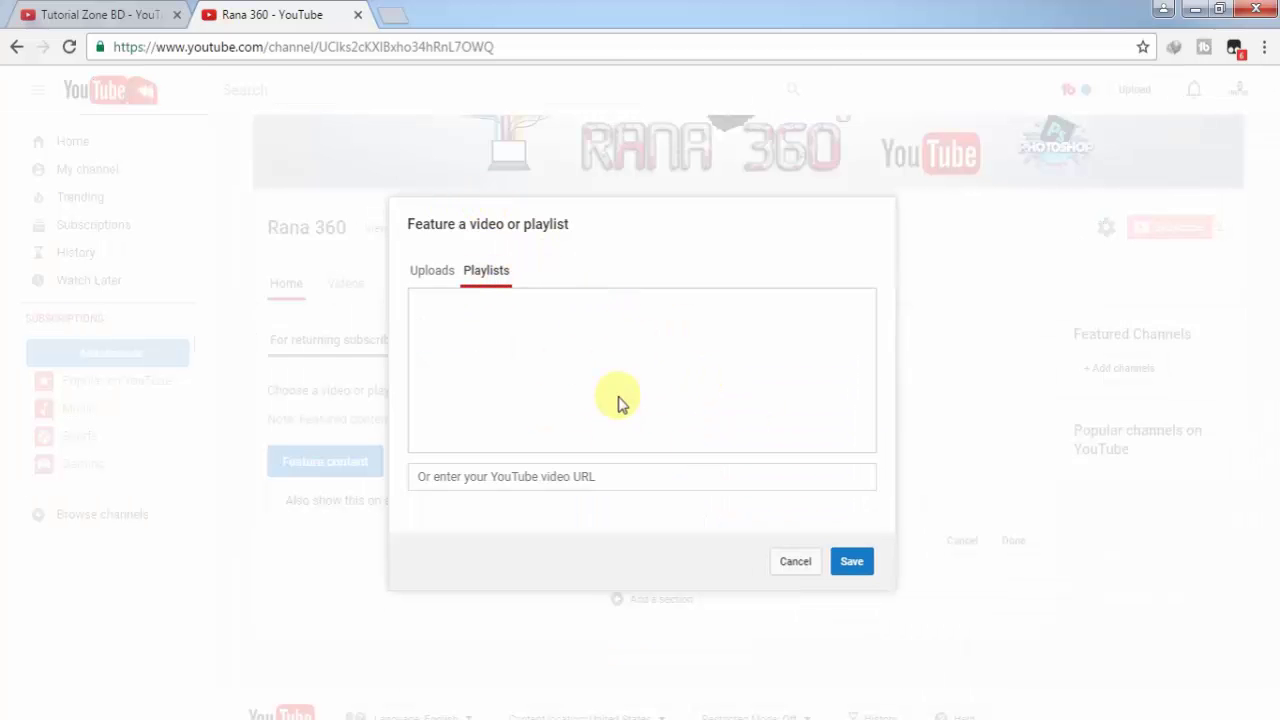
pyautogui.click(452, 288)
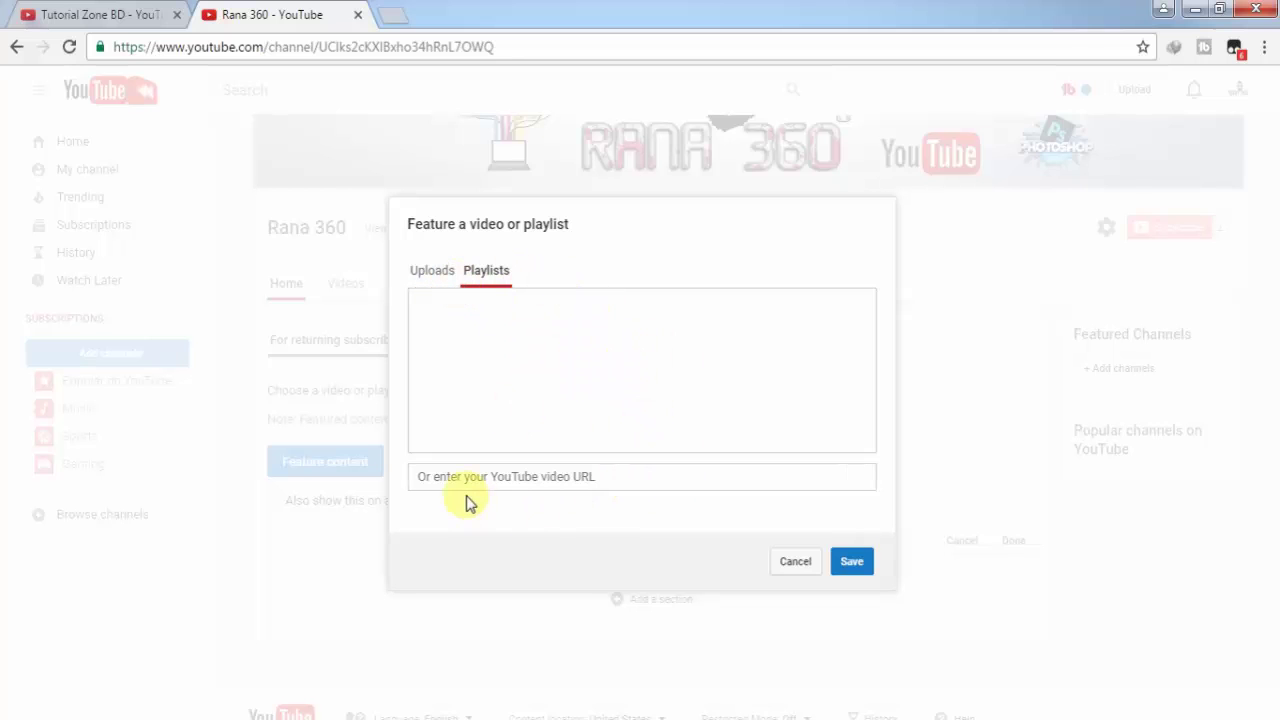
pyautogui.click(423, 479)
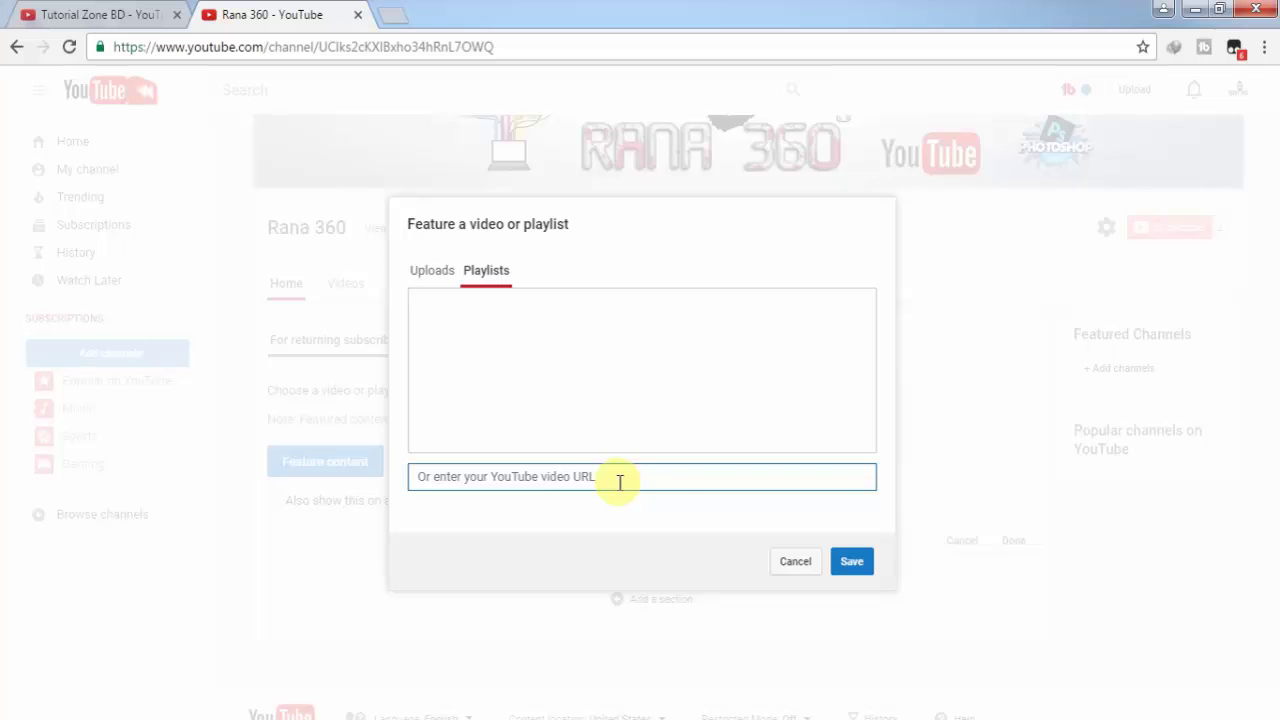
pyautogui.click(434, 282)
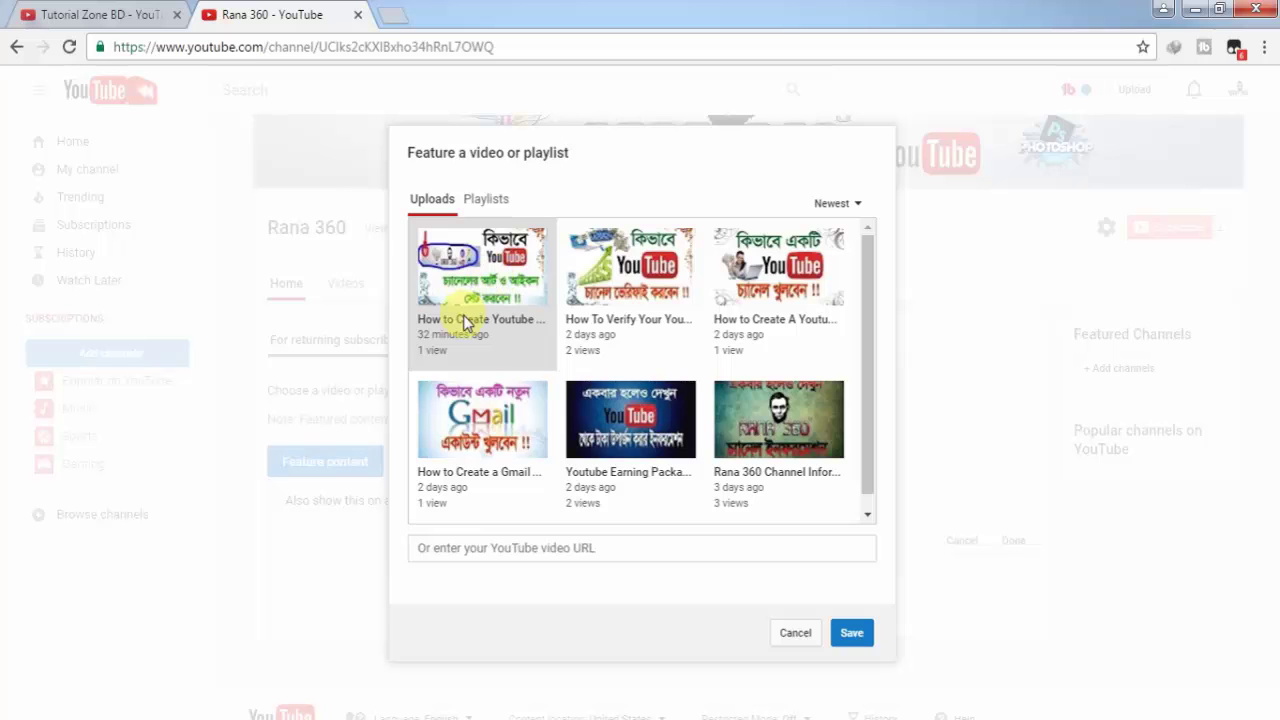
# Feature the upload "How to Create Youtube Channel Art And Icon in Banlga Tutorial" for returning subscribers without a heading.
pyautogui.click(497, 284)
pyautogui.click(858, 640)
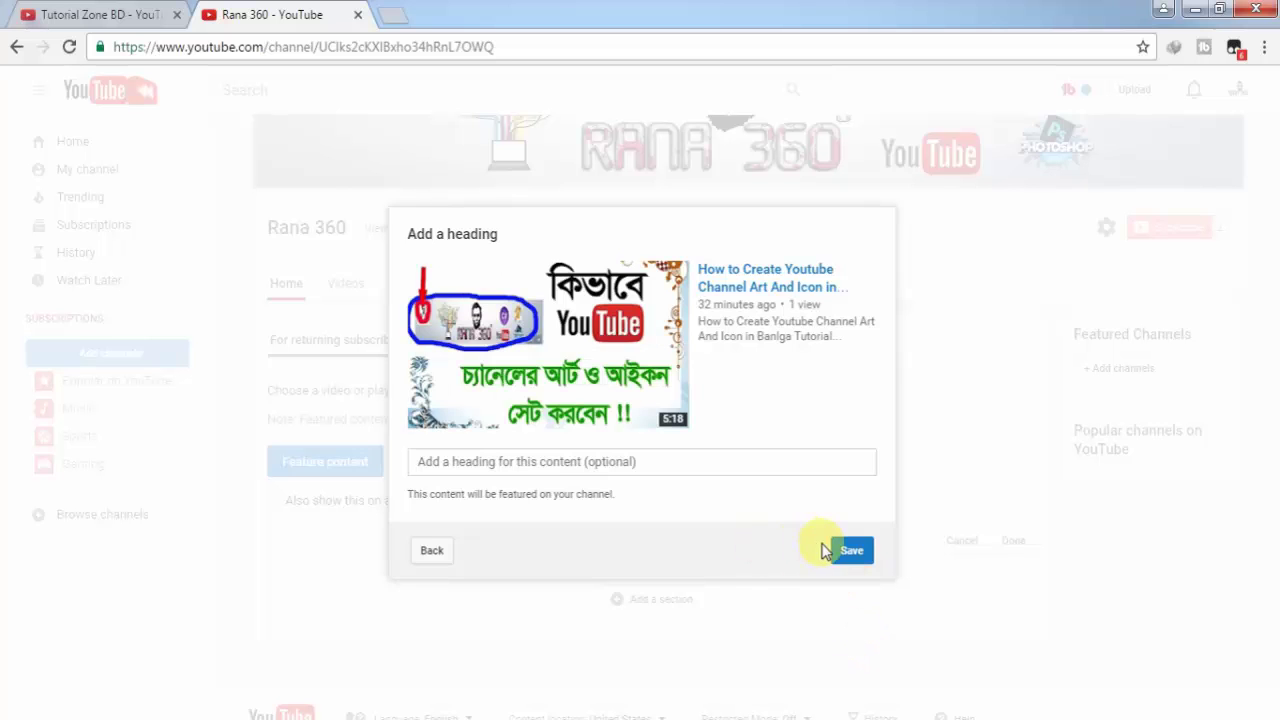
pyautogui.click(855, 556)
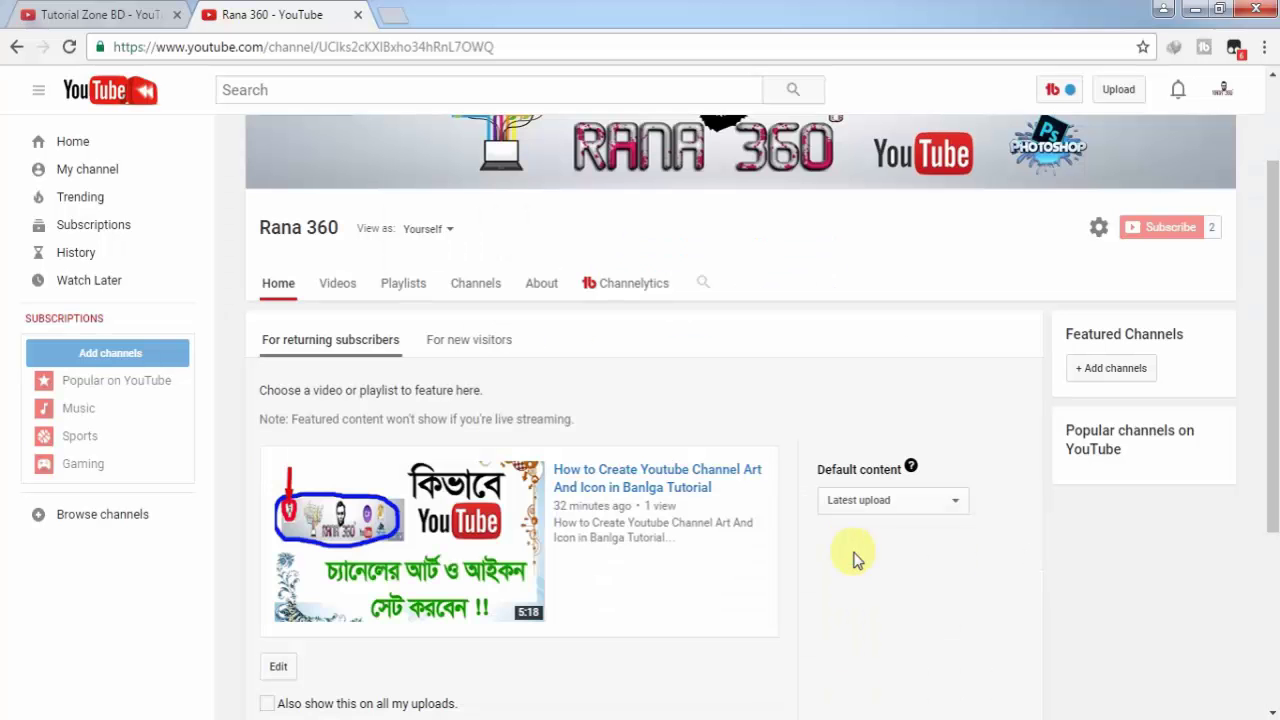
pyautogui.scroll(-3, 528, 429)
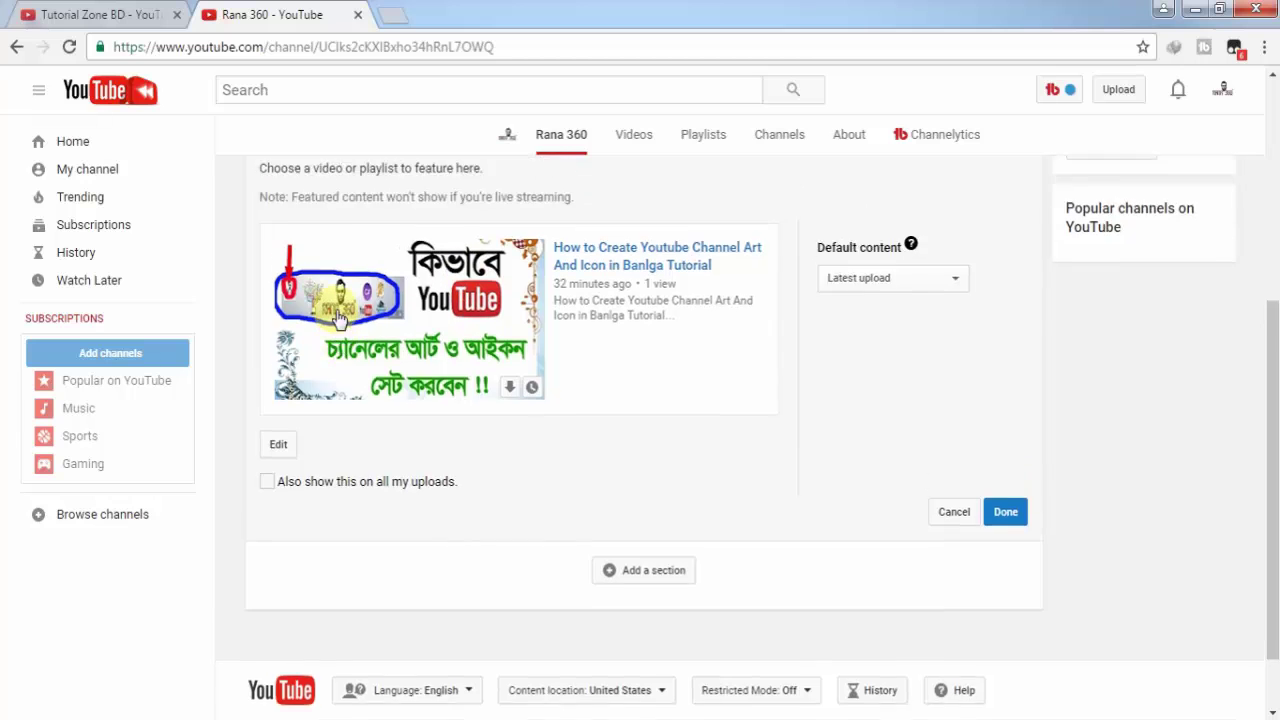
pyautogui.scroll(1, 340, 318)
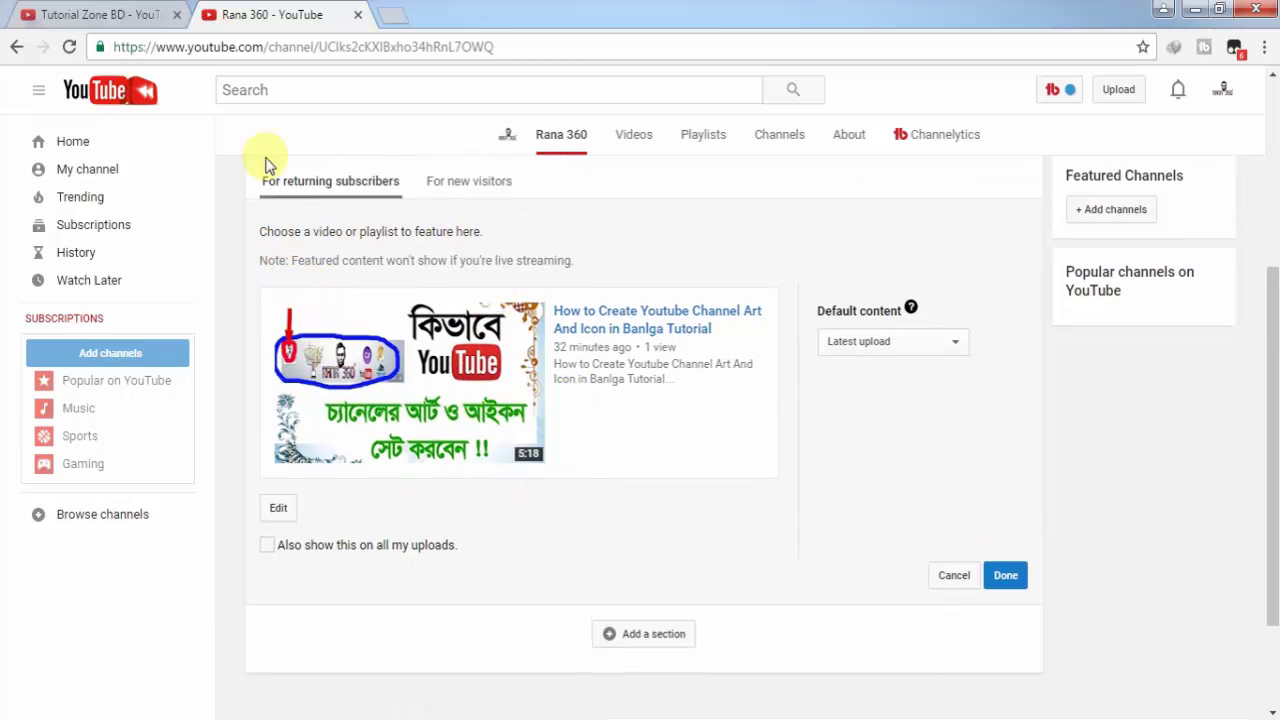
# Watch the featured Title Video on the Tutorial Zone BD home page, and return to the Rana 360 channel.
pyautogui.click(85, 14)
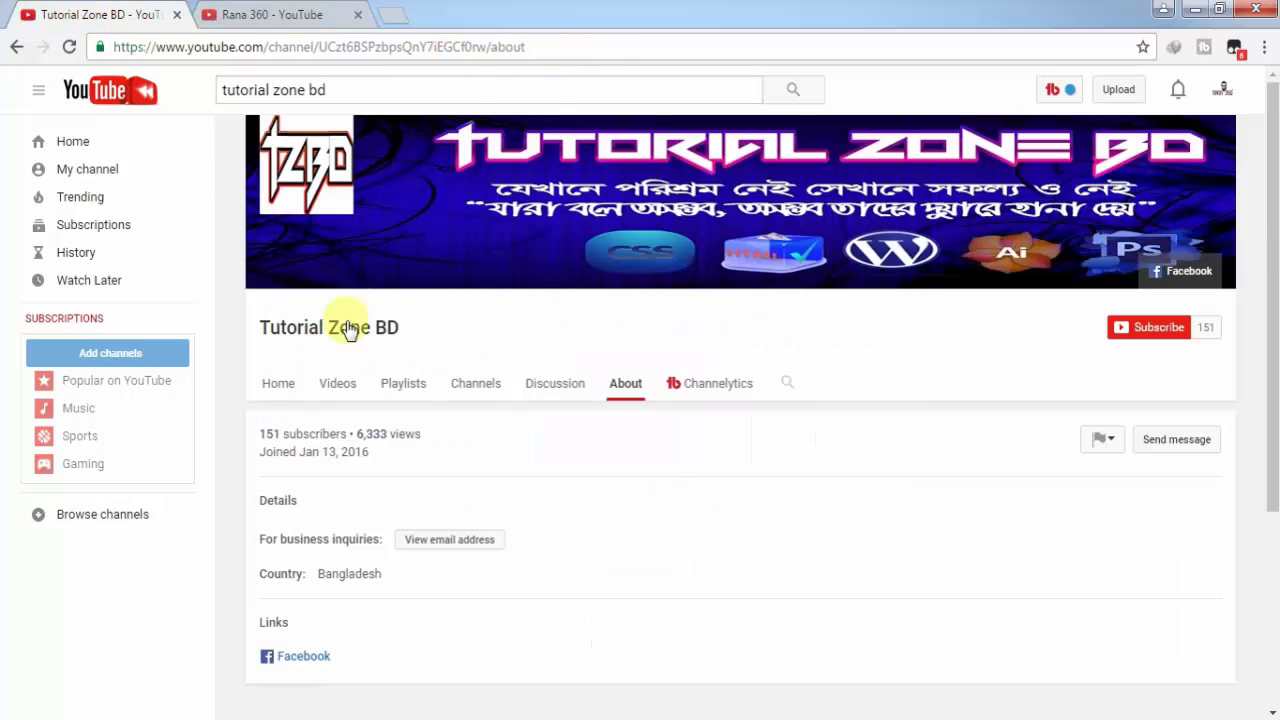
pyautogui.click(276, 386)
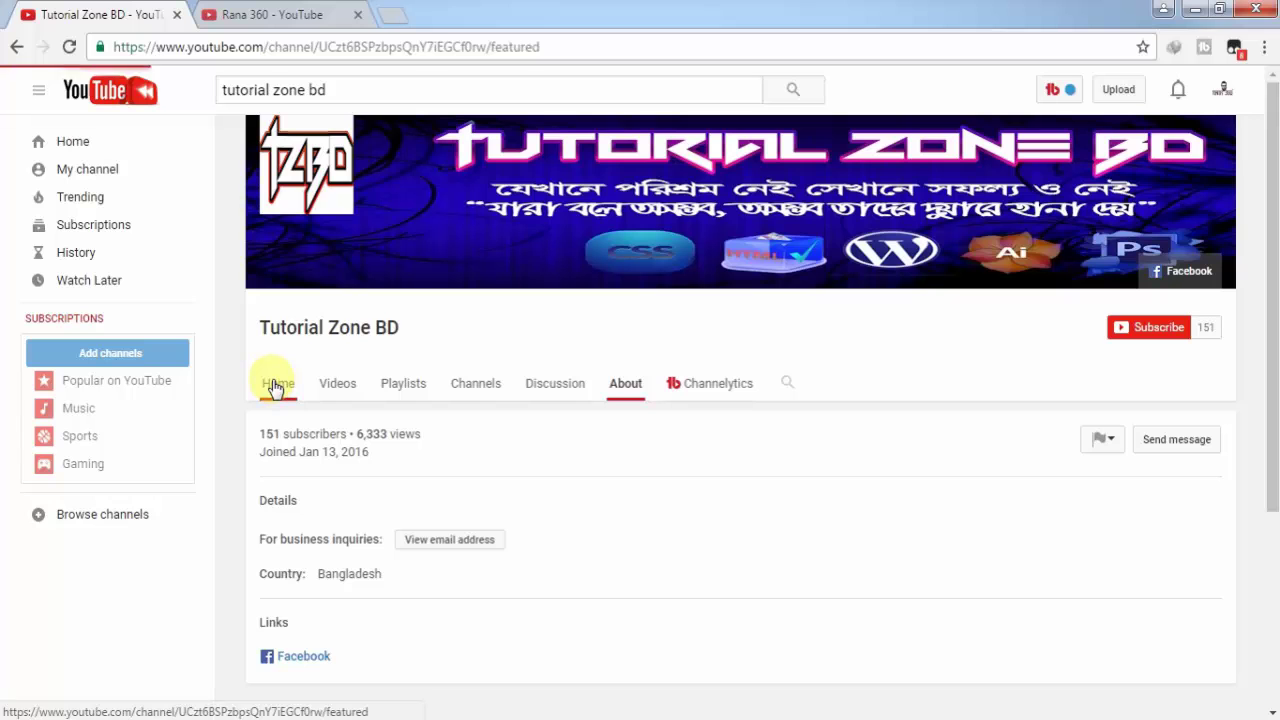
pyautogui.scroll(-2, 557, 460)
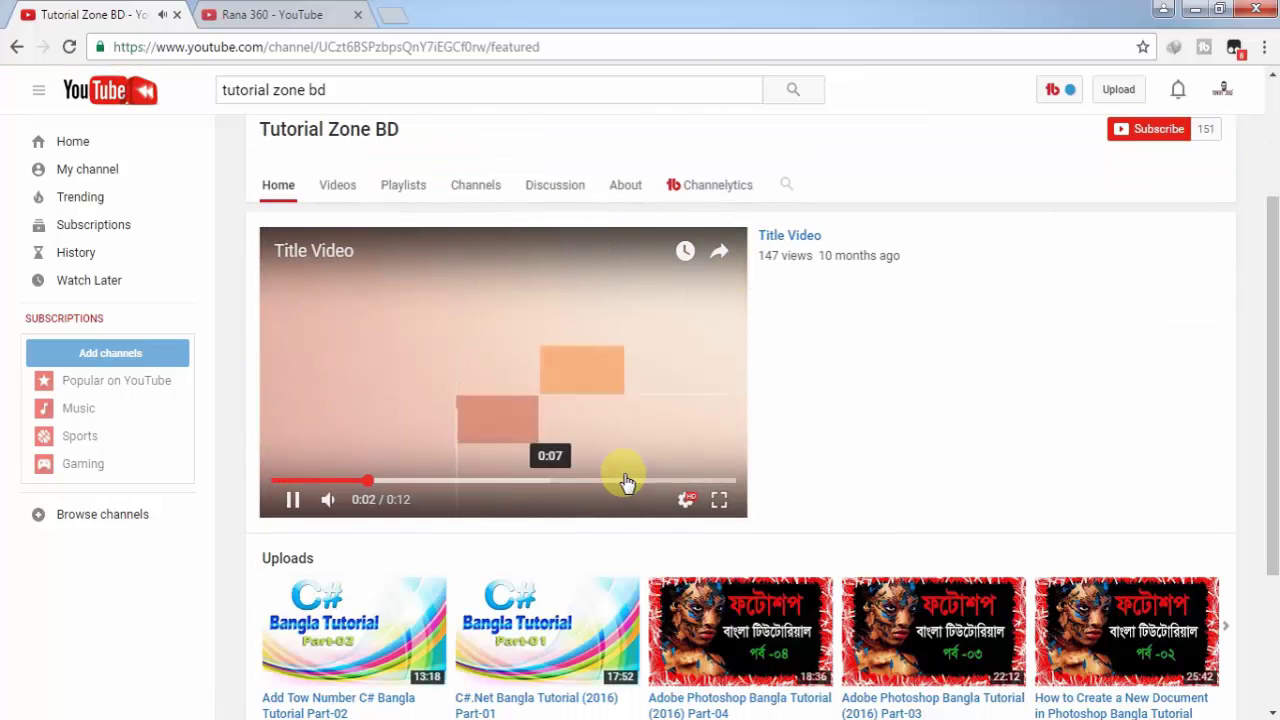
pyautogui.click(550, 481)
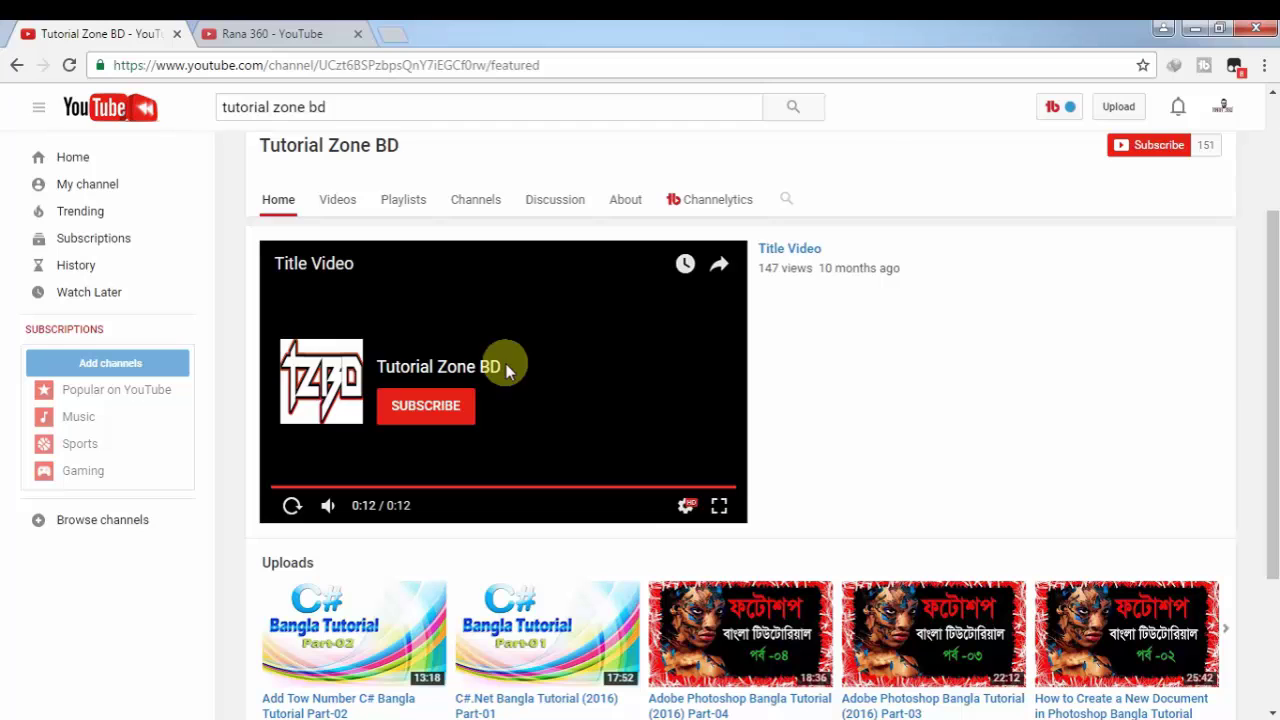
pyautogui.click(272, 34)
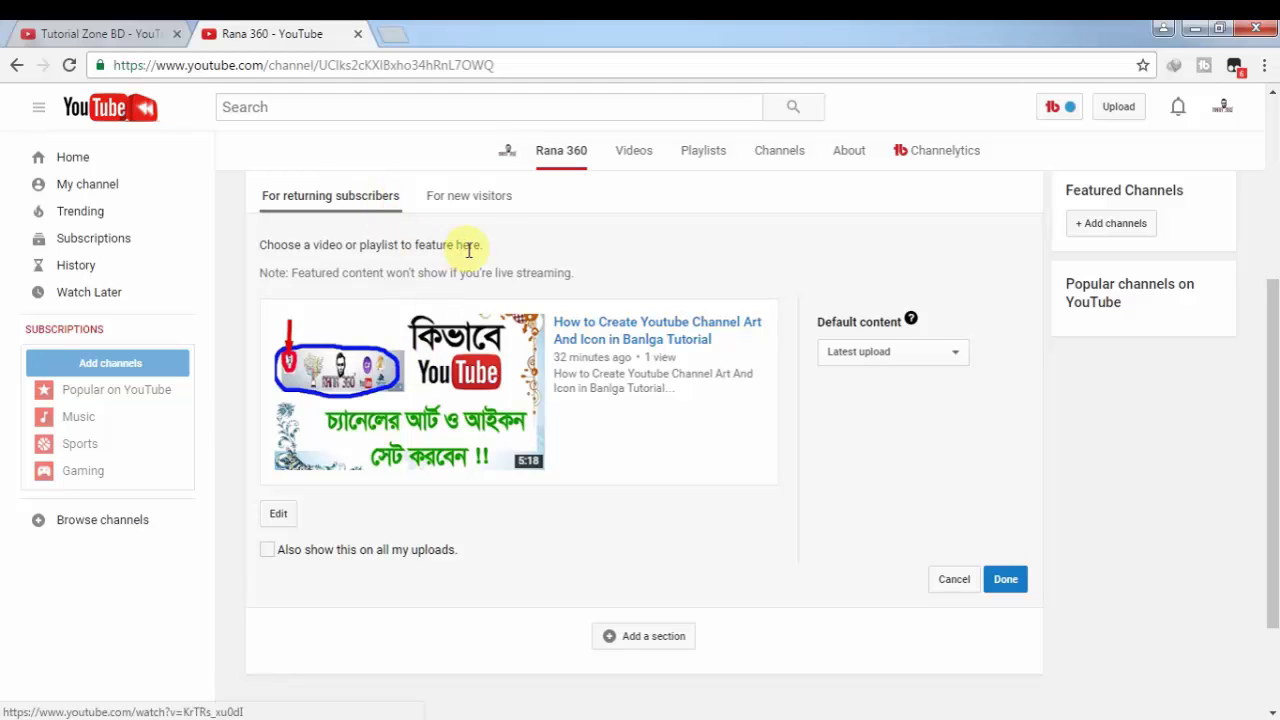
# Set the upload "Rana 360 Channel Information in Bangla" as the channel trailer for new visitors.
pyautogui.click(486, 205)
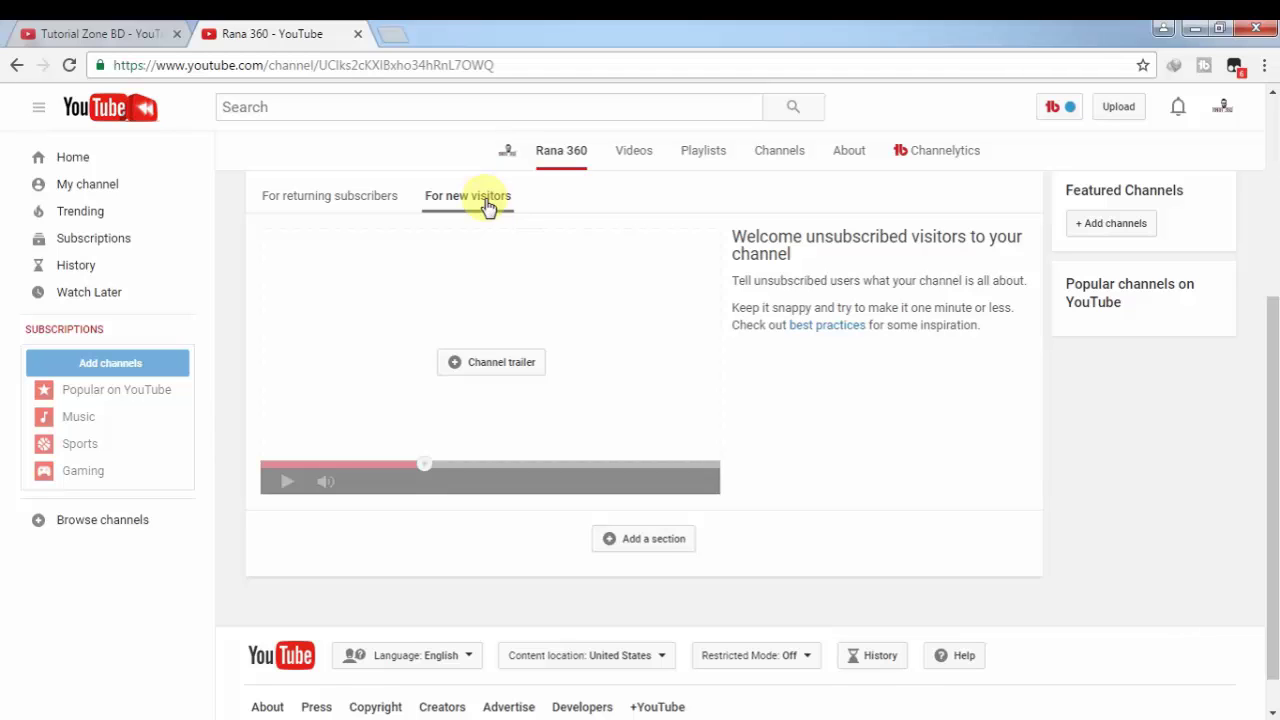
pyautogui.click(501, 364)
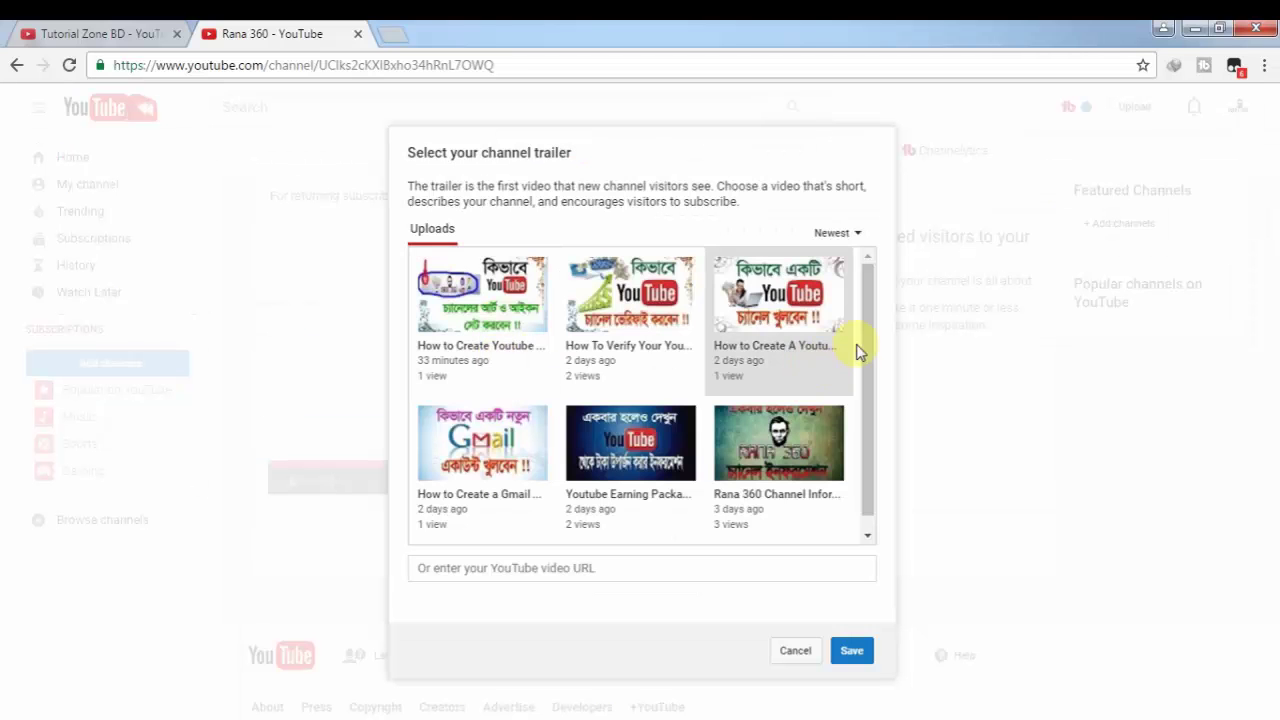
pyautogui.moveTo(869, 329); pyautogui.dragTo(868, 428)
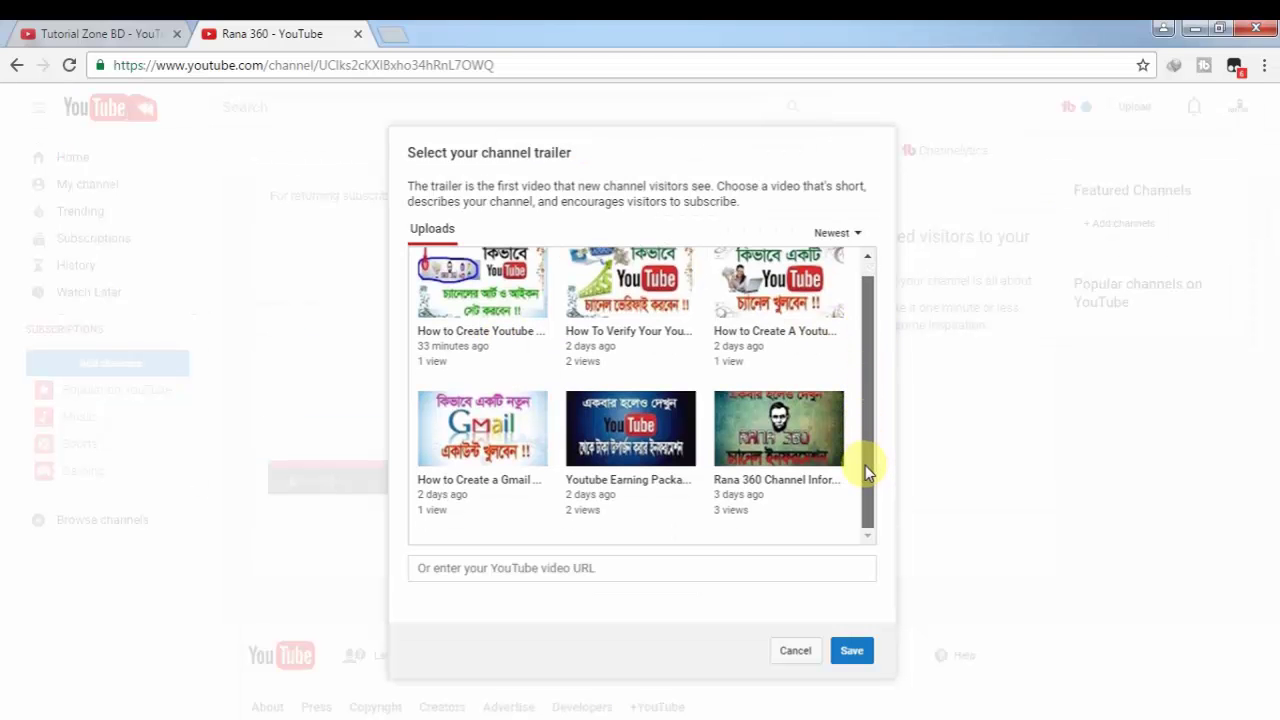
pyautogui.click(766, 461)
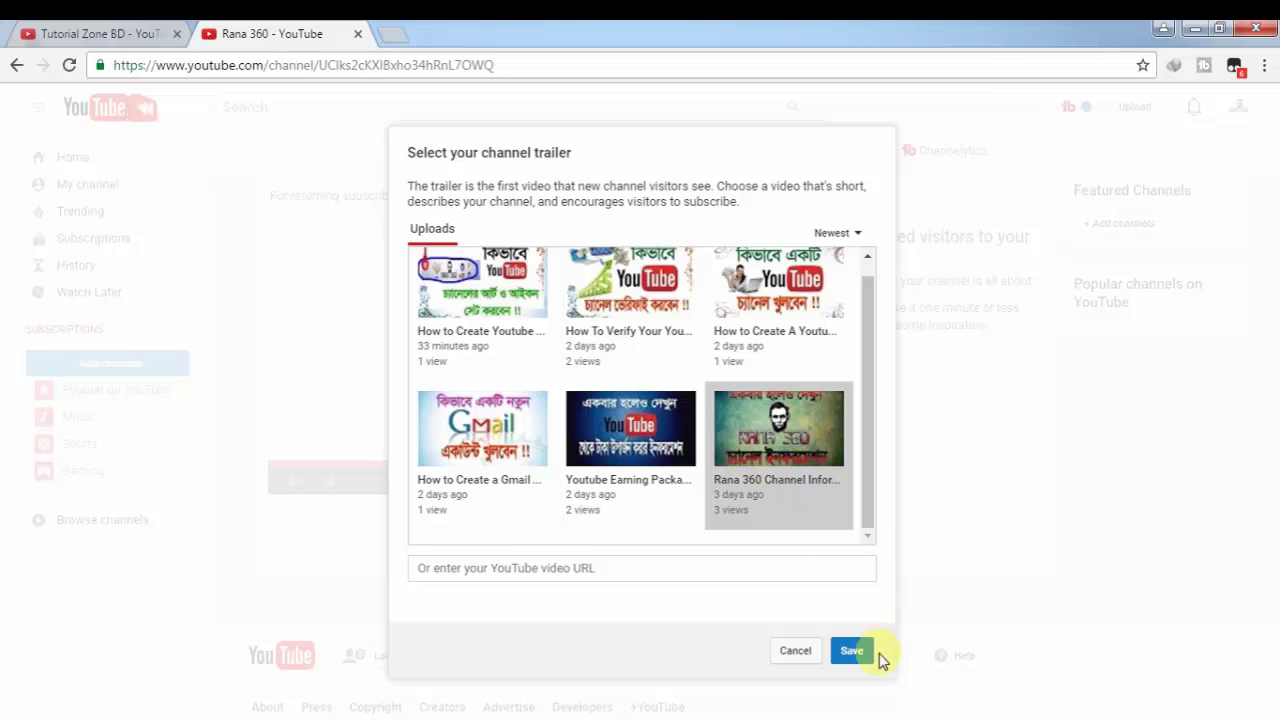
pyautogui.click(852, 652)
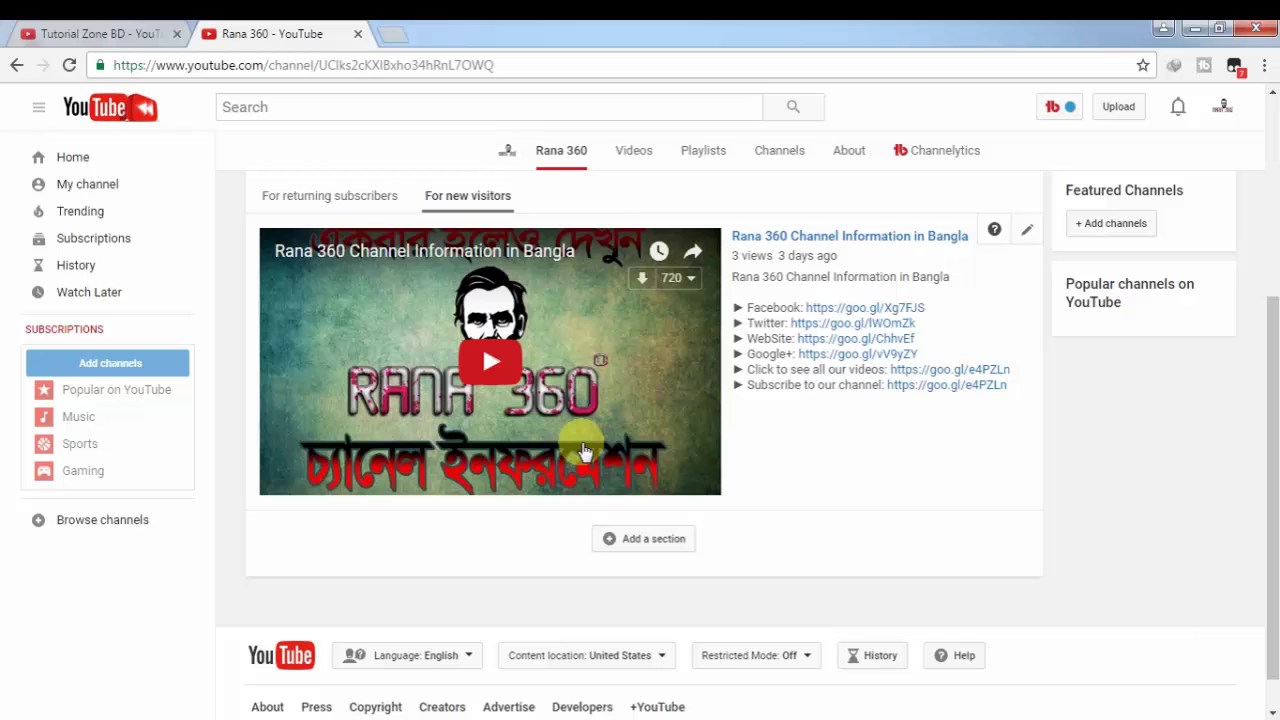
# Review the trailer shown to new visitors and compare it with the featured video and Uploads row on the Tutorial Zone BD home page.
pyautogui.scroll(1, 651, 340)
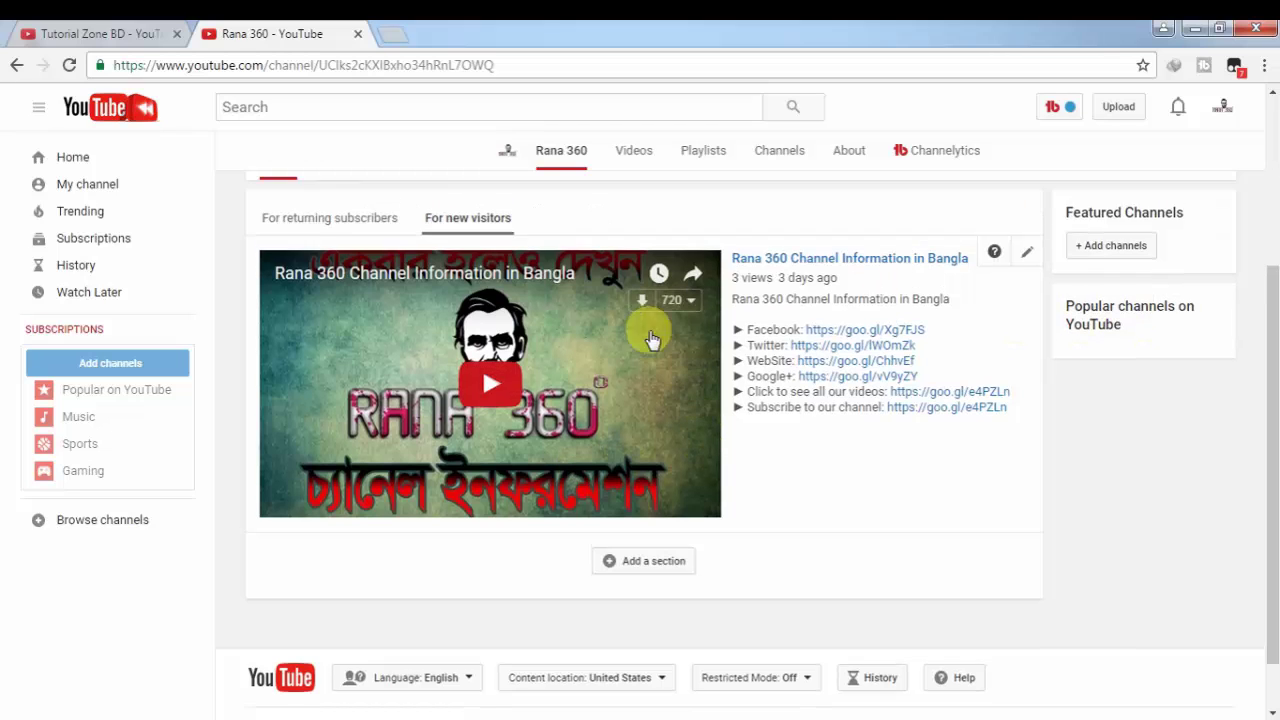
pyautogui.scroll(3, 651, 340)
pyautogui.scroll(-3, 751, 443)
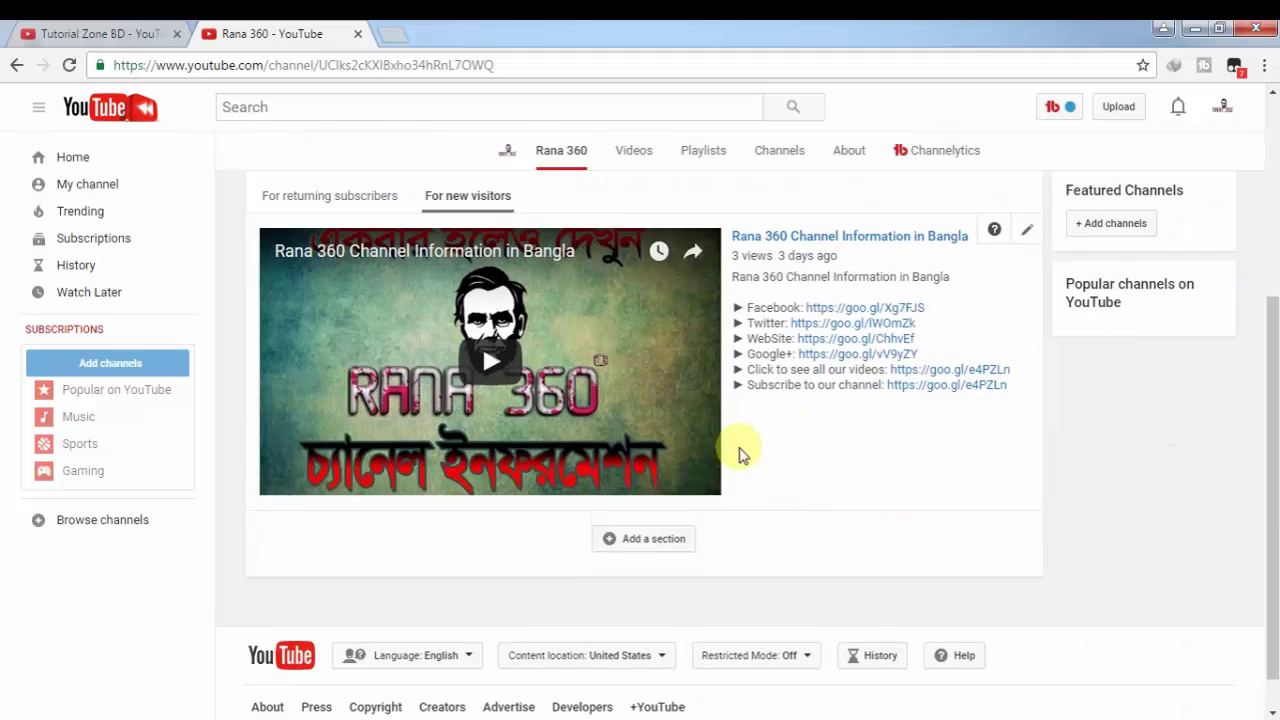
pyautogui.scroll(3, 614, 520)
pyautogui.click(329, 451)
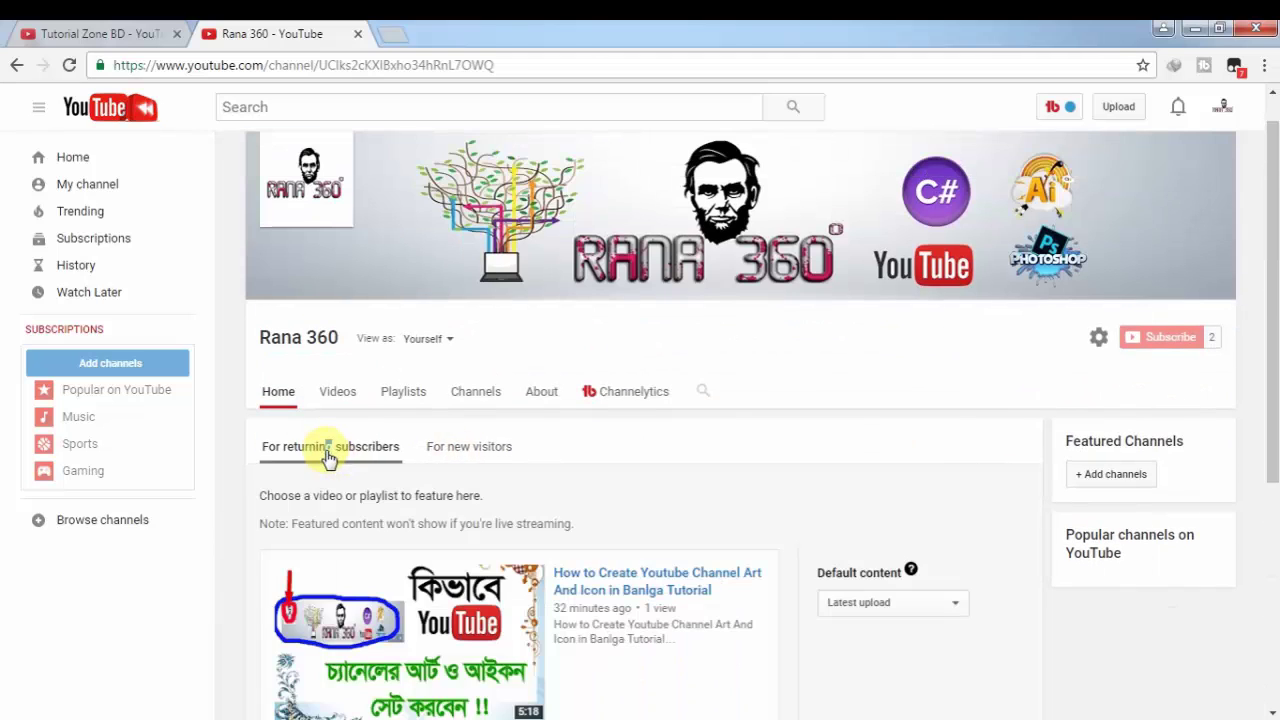
pyautogui.click(128, 30)
pyautogui.scroll(-3, 660, 300)
pyautogui.scroll(3, 387, 262)
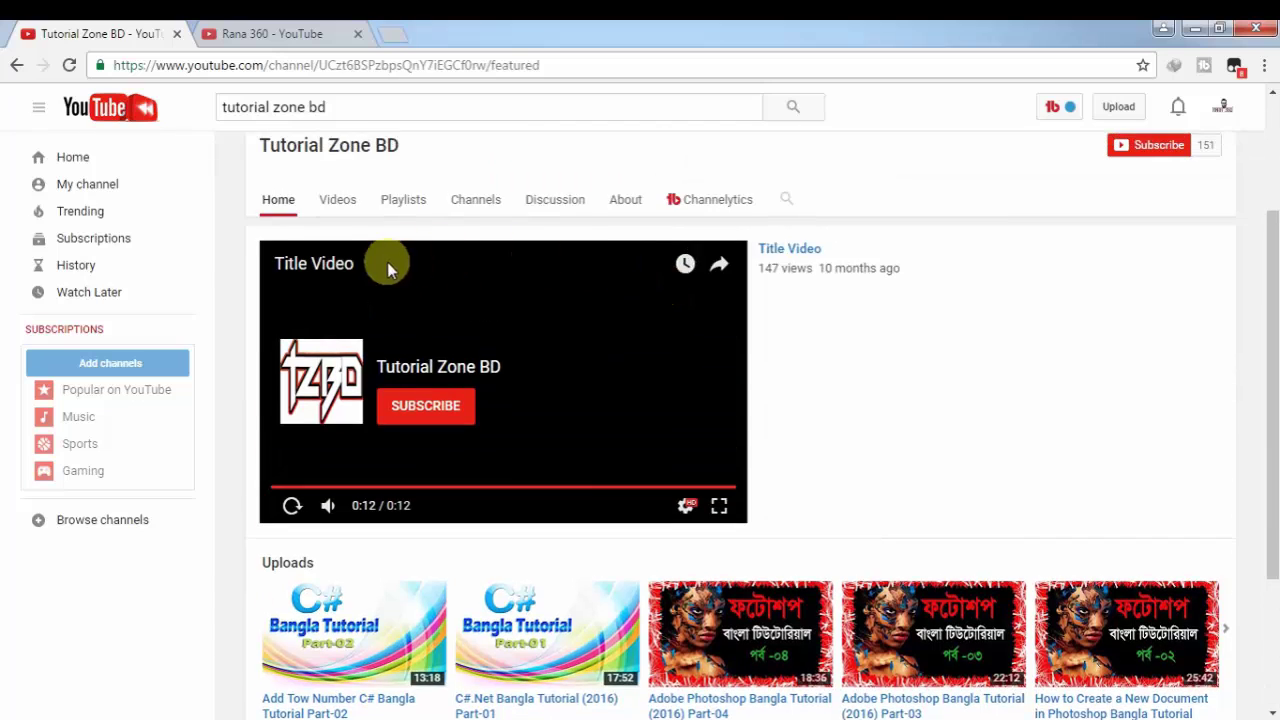
pyautogui.scroll(-3, 694, 500)
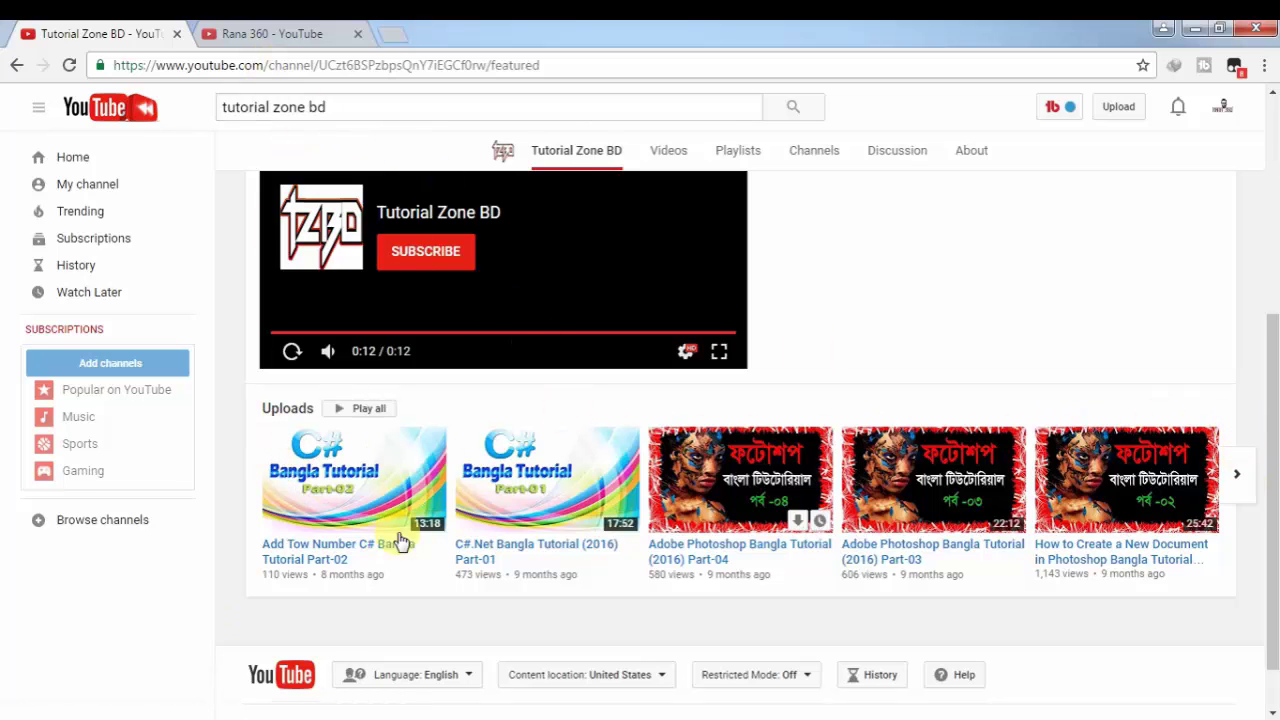
pyautogui.scroll(-2, 370, 530)
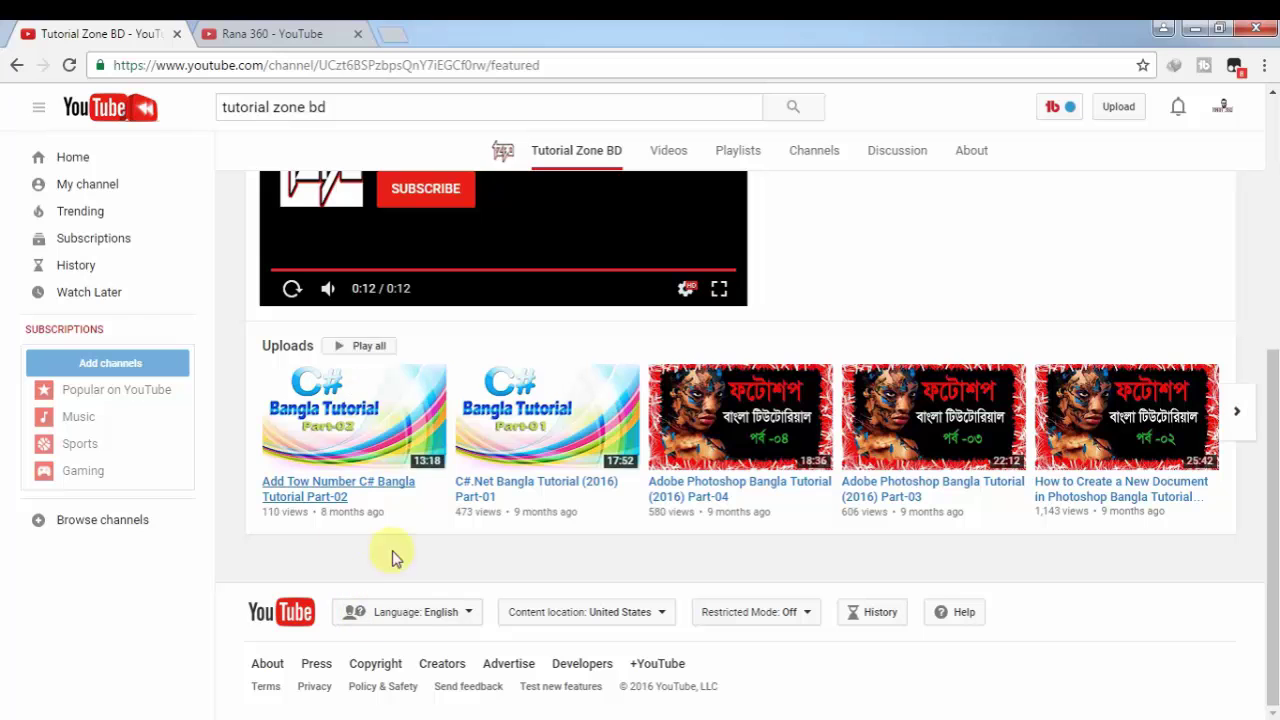
pyautogui.click(292, 33)
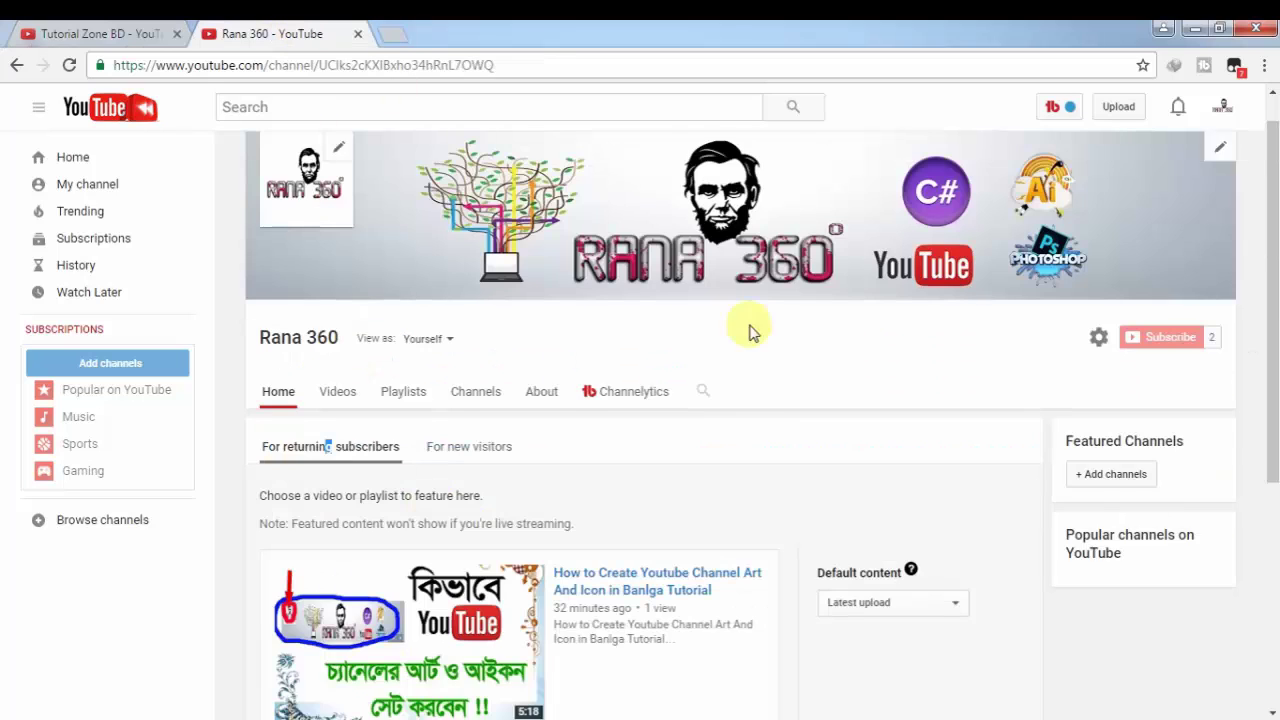
# Save the featured content for returning subscribers and check the home page as shown to new visitors and to returning subscribers.
pyautogui.scroll(-4, 752, 332)
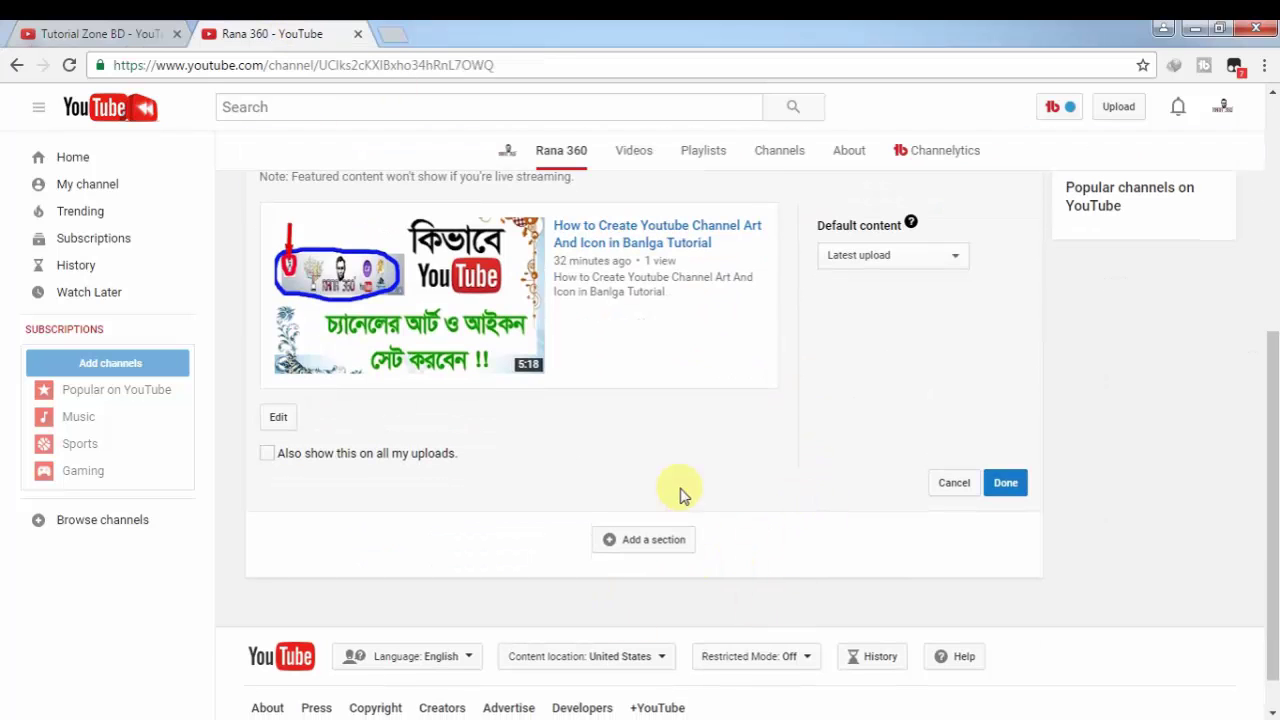
pyautogui.click(1005, 488)
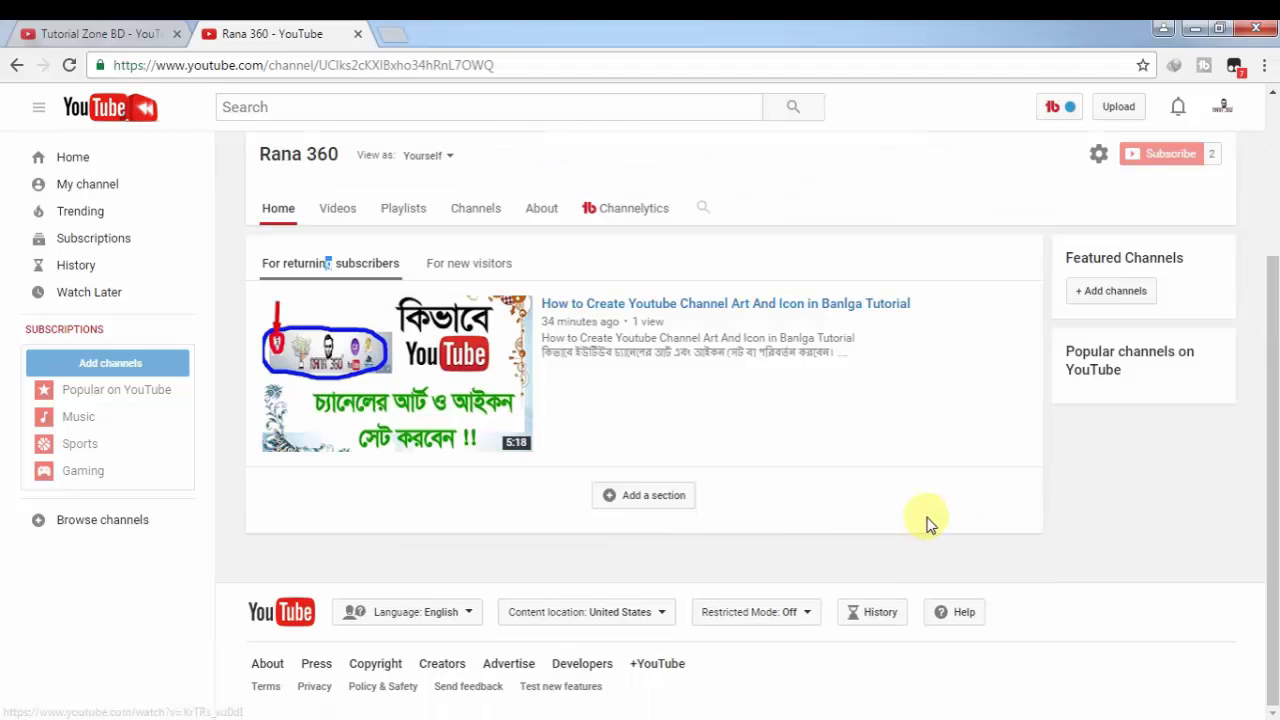
pyautogui.scroll(1, 526, 257)
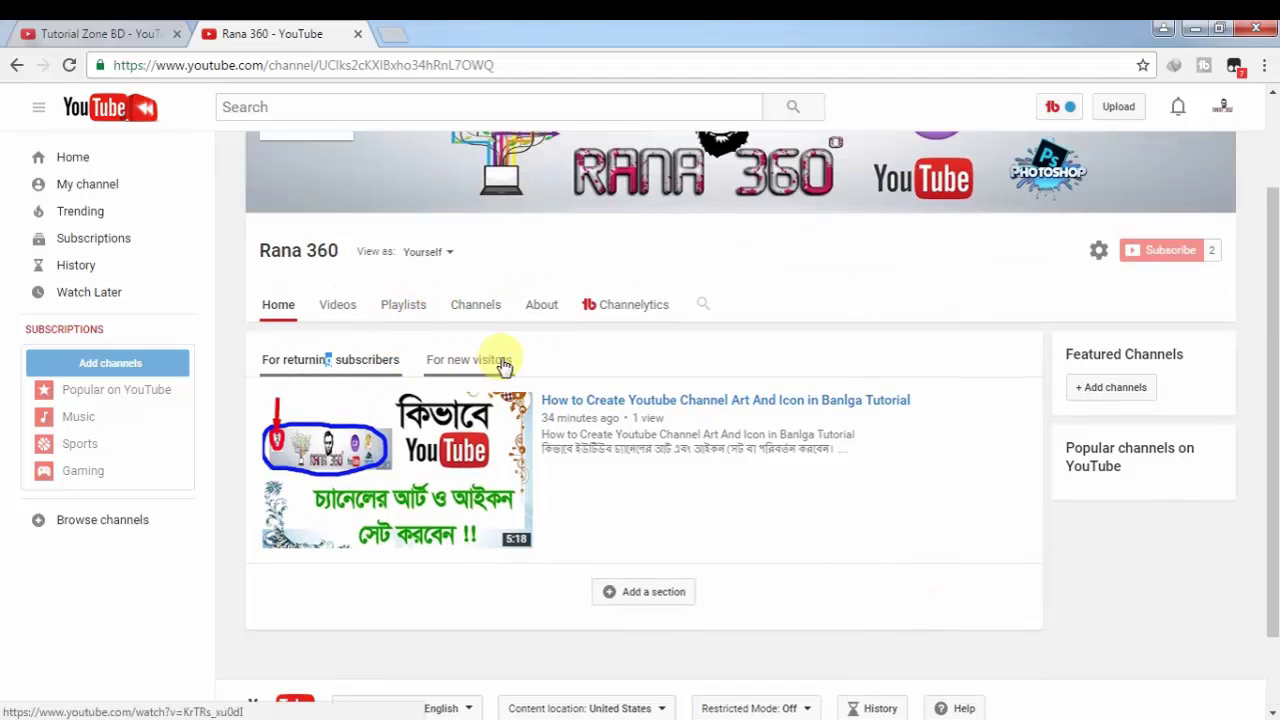
pyautogui.click(505, 367)
pyautogui.scroll(-2, 795, 365)
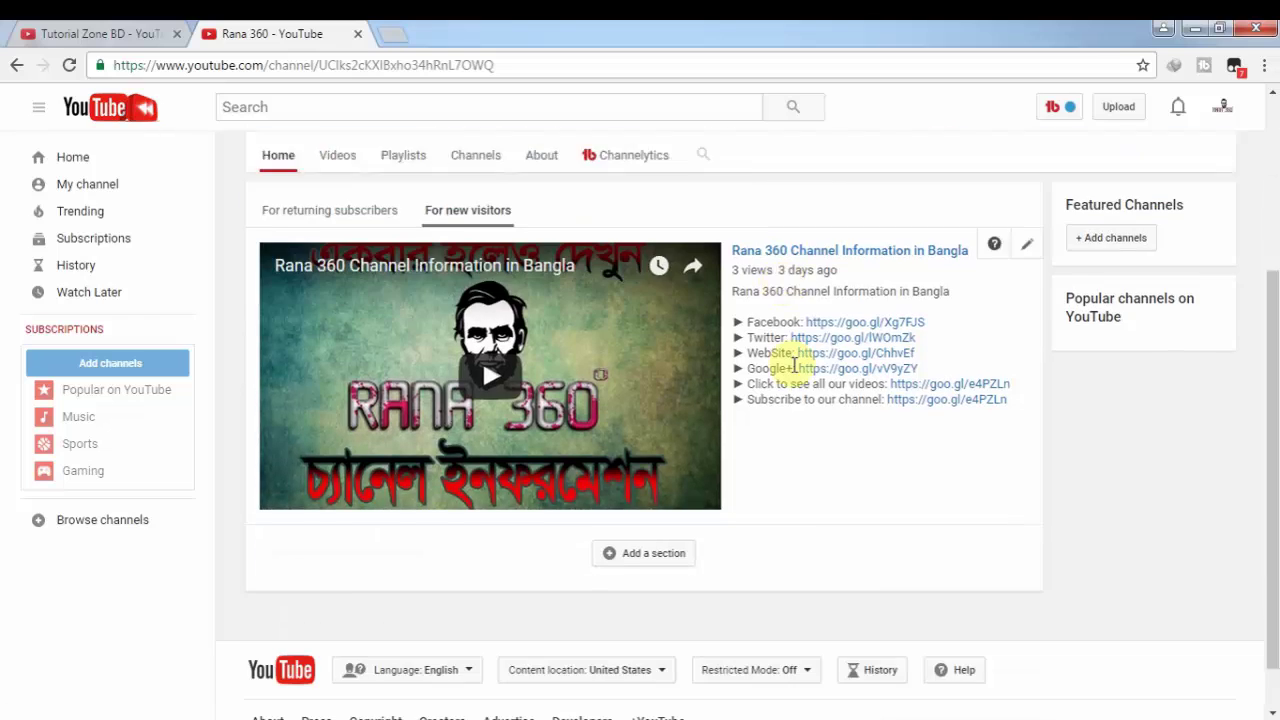
pyautogui.click(300, 195)
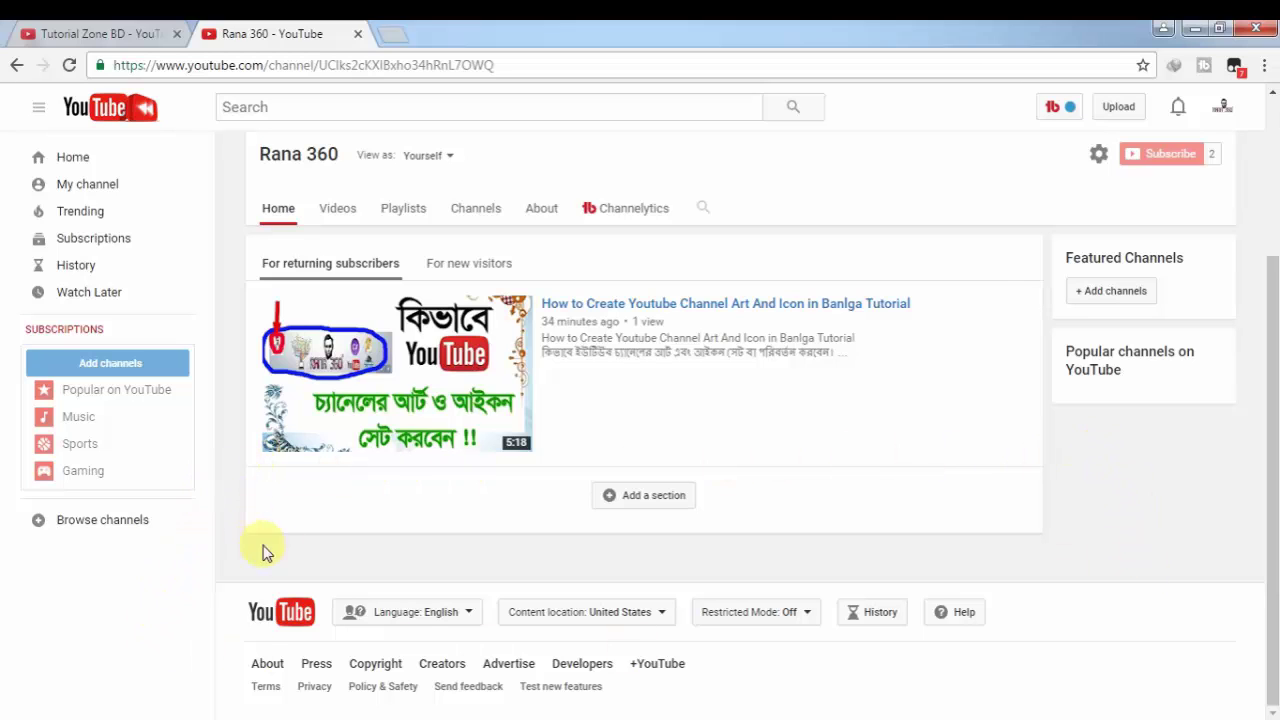
# Add a home page section with Uploads as its content and check its preview.
pyautogui.click(632, 505)
pyautogui.scroll(-1, 560, 549)
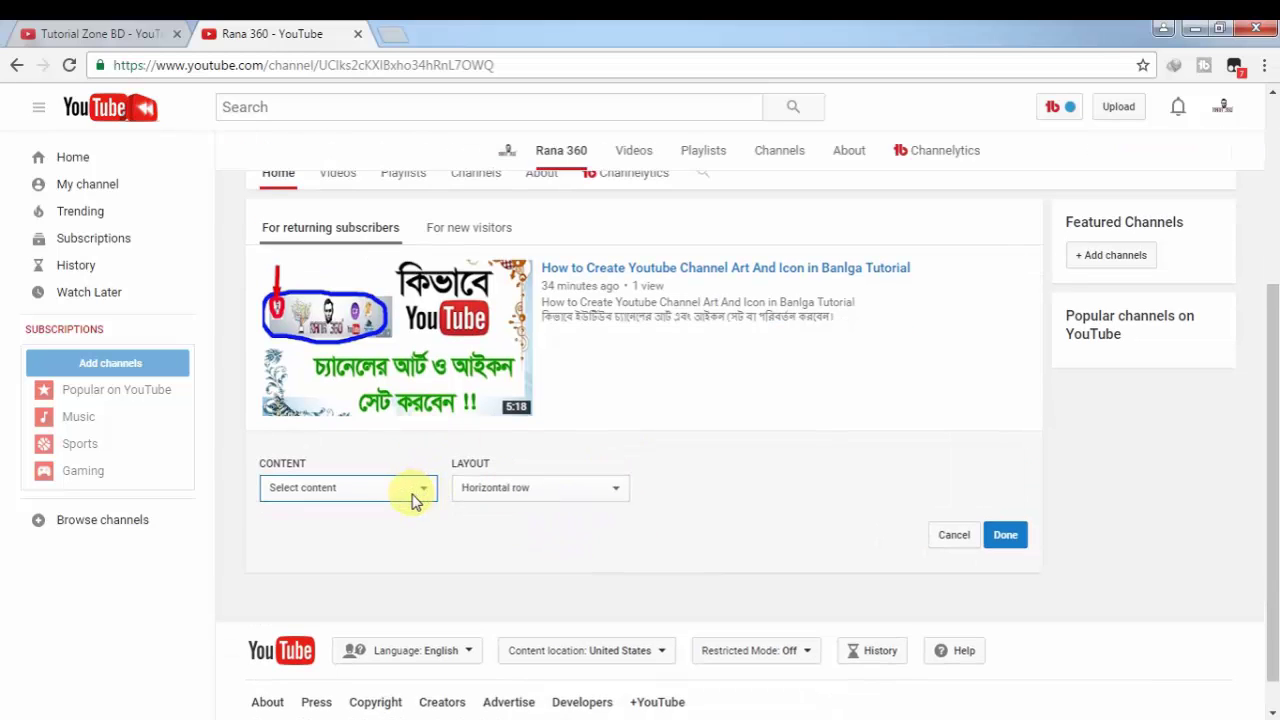
pyautogui.click(415, 490)
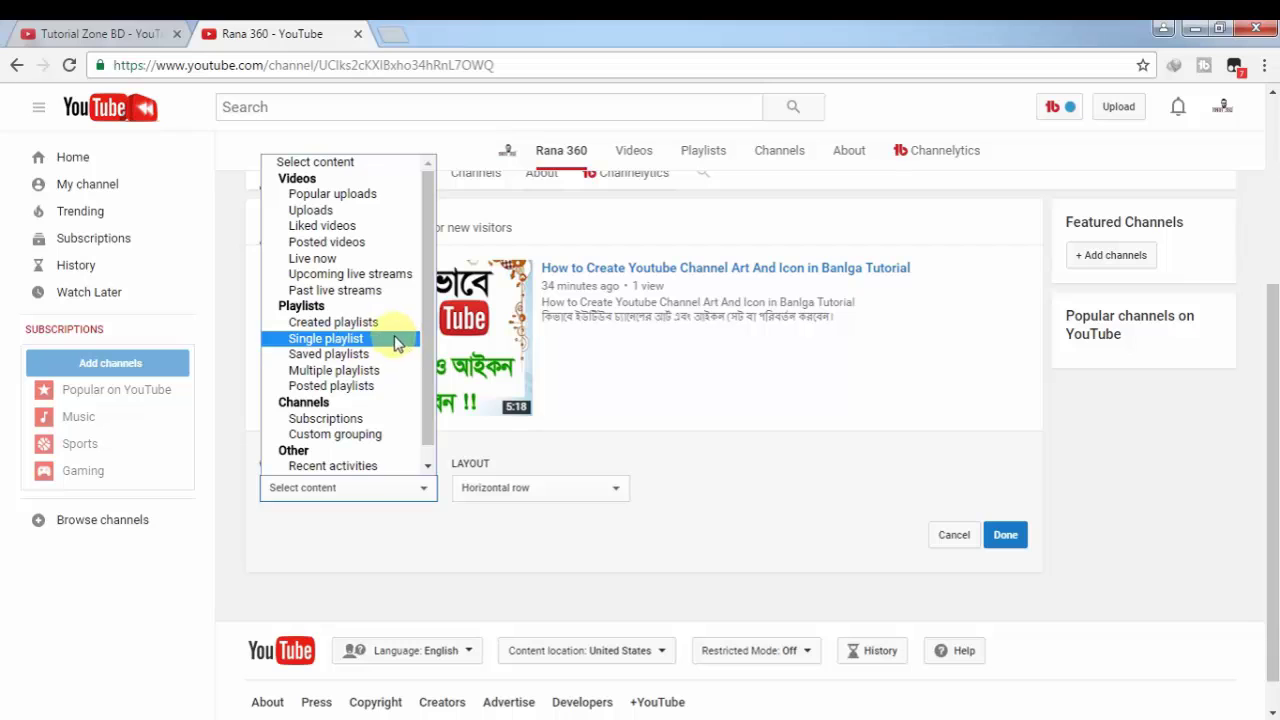
pyautogui.click(318, 220)
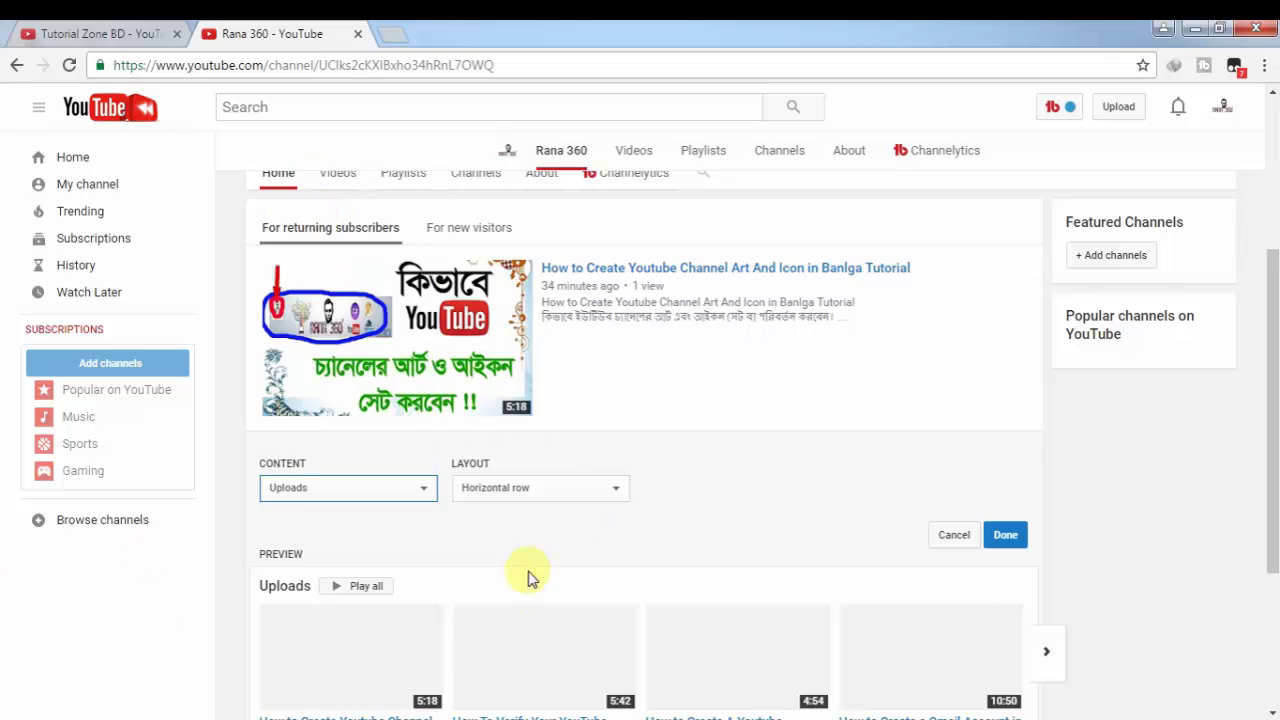
pyautogui.scroll(-3, 530, 550)
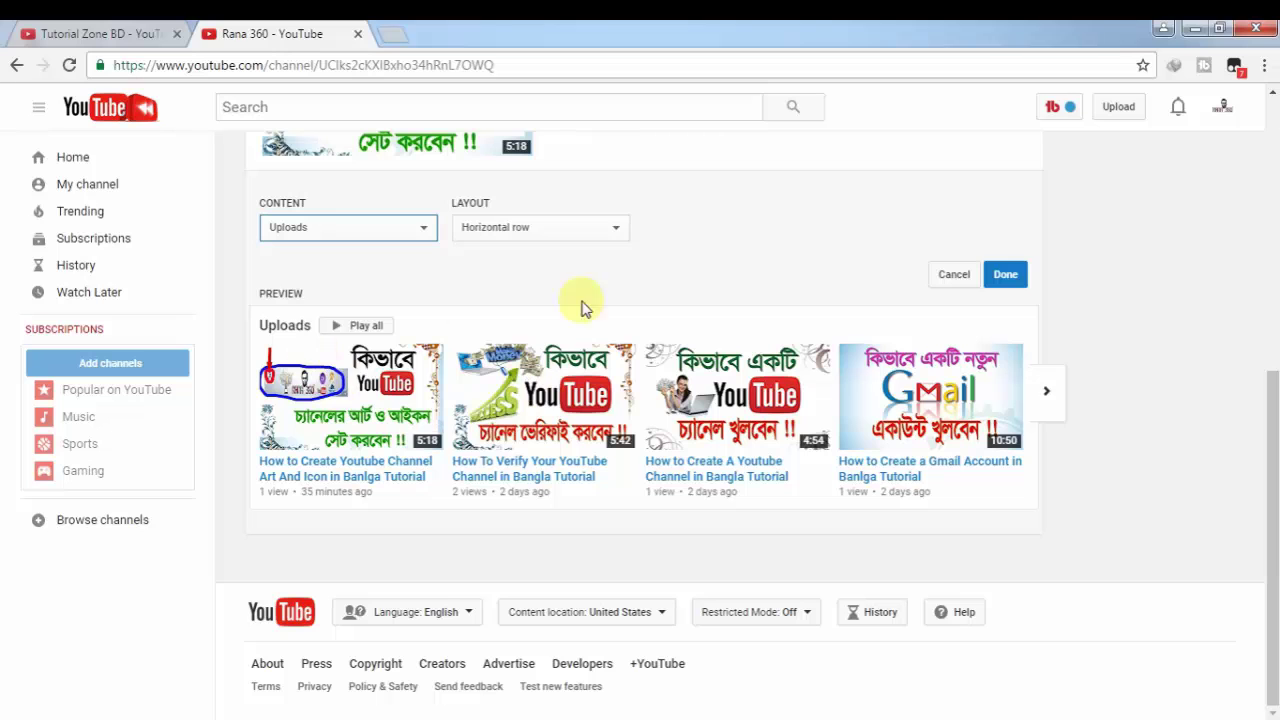
# Try the Vertical list layout for the Uploads section and restore the Horizontal row layout.
pyautogui.click(612, 230)
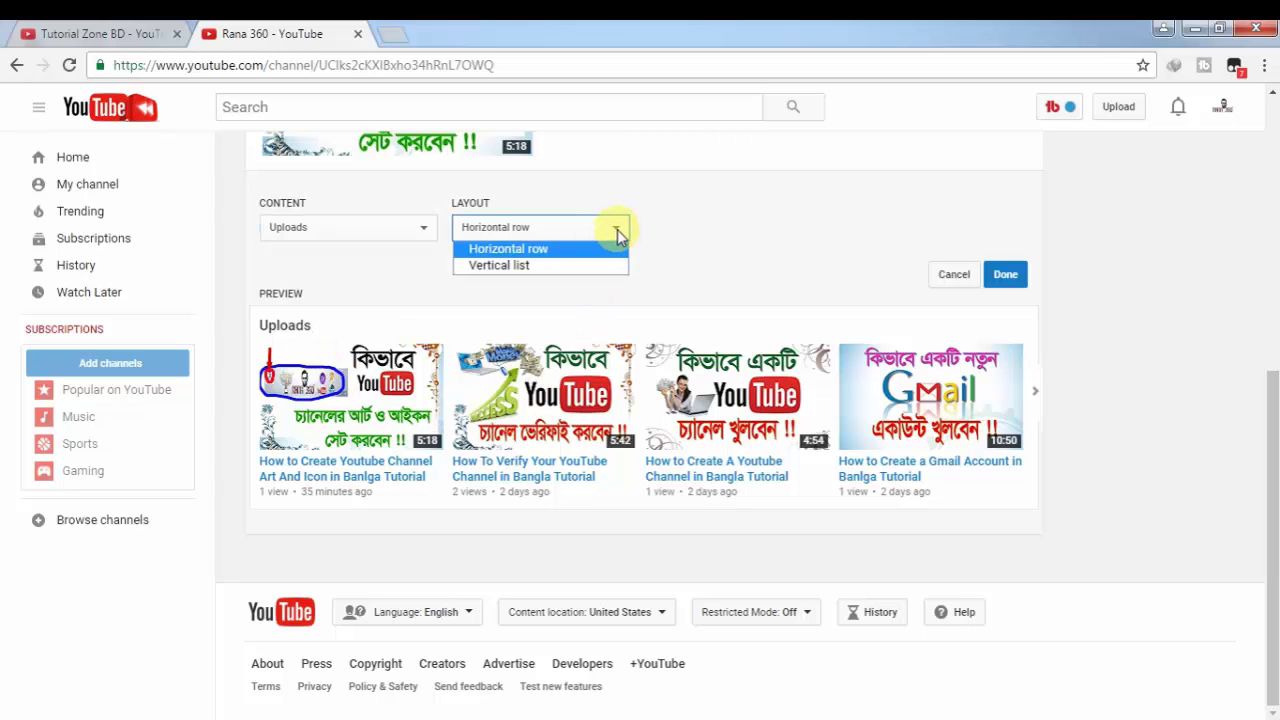
pyautogui.click(520, 265)
pyautogui.scroll(-4, 451, 500)
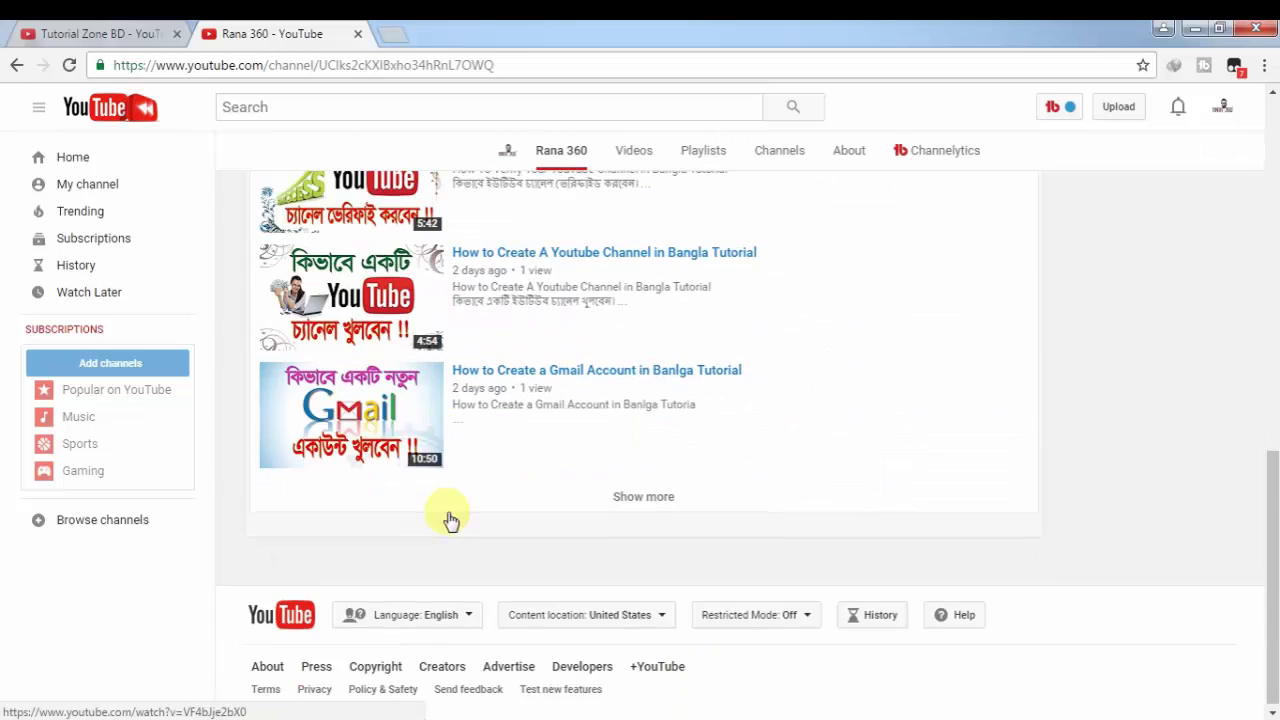
pyautogui.scroll(5, 457, 575)
pyautogui.click(571, 526)
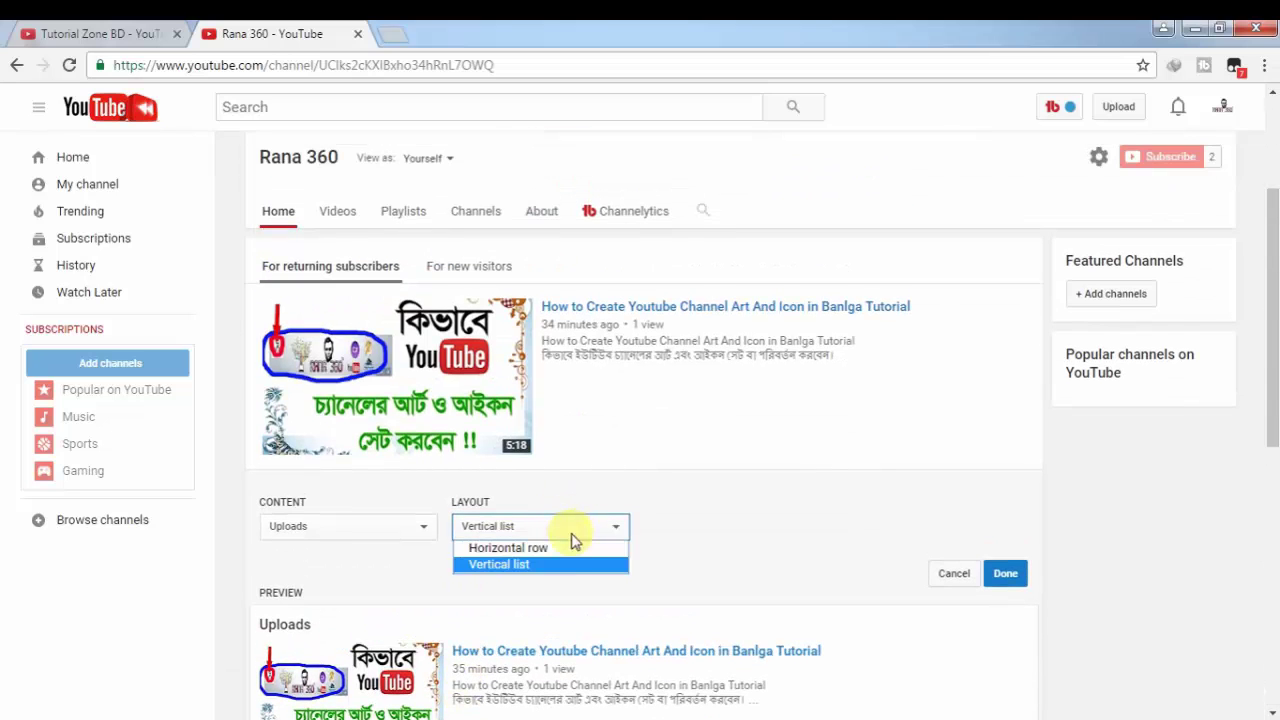
pyautogui.click(557, 547)
pyautogui.scroll(-4, 843, 494)
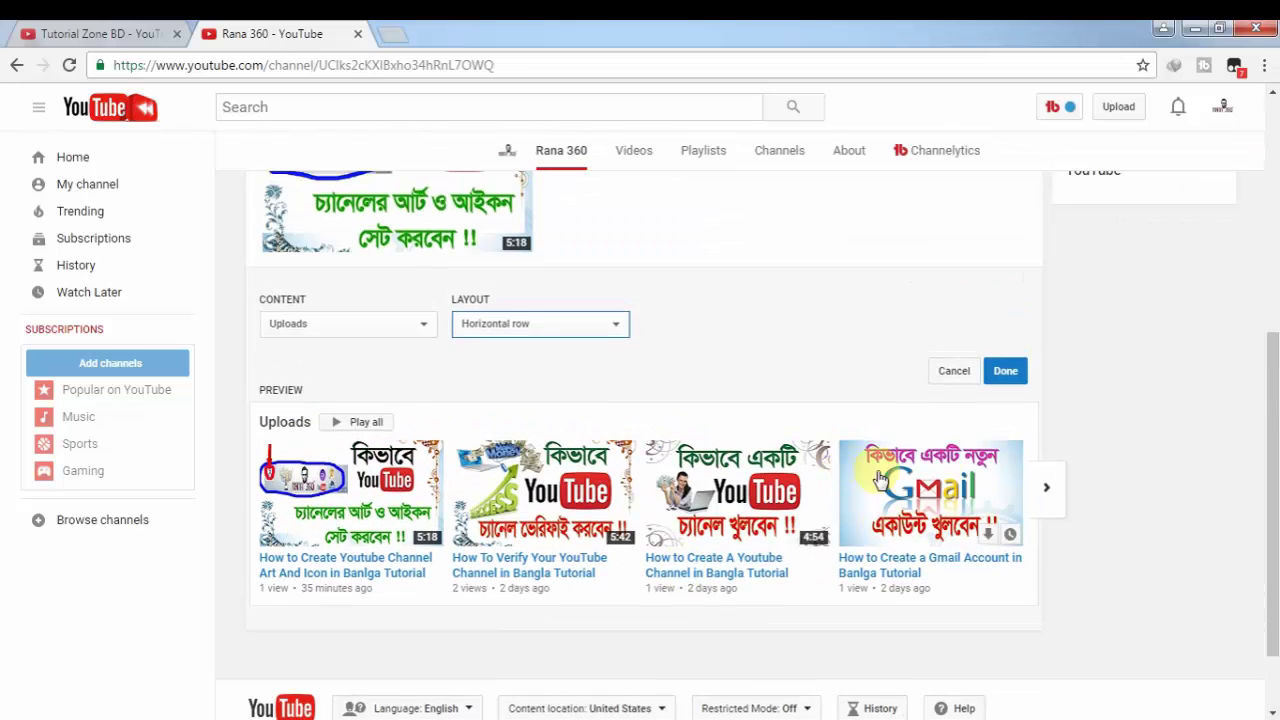
# Save the Uploads section and review it on the channel home page.
pyautogui.click(1001, 374)
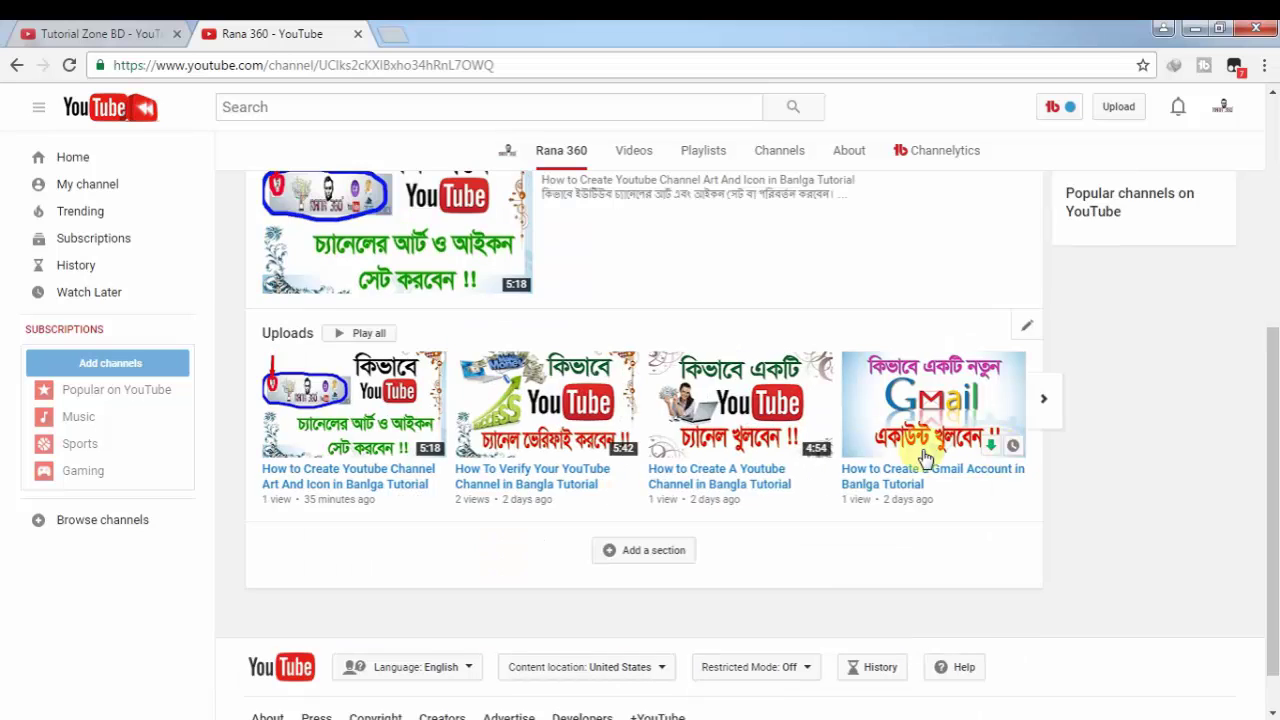
pyautogui.scroll(2, 465, 335)
pyautogui.scroll(-1, 445, 395)
pyautogui.scroll(-2, 1068, 477)
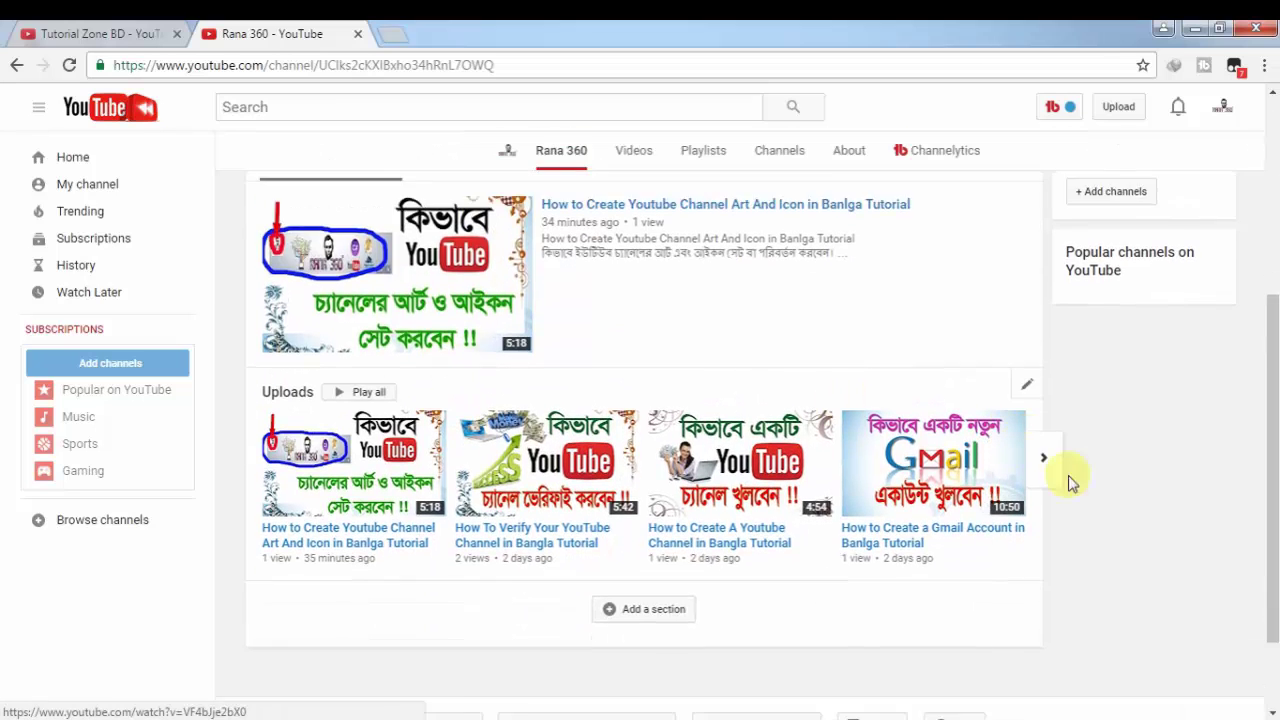
# Start another section below Uploads with Single playlist as its content, keeping My Playlists as the playlist source.
pyautogui.click(638, 497)
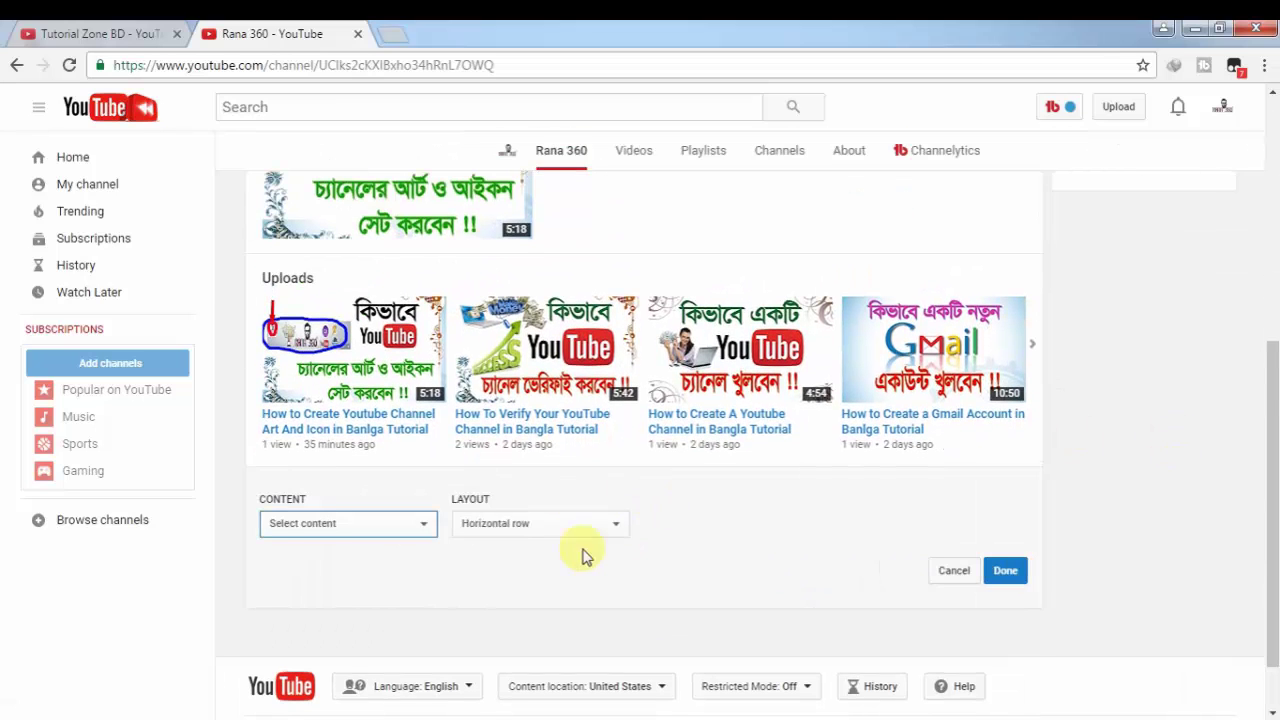
pyautogui.scroll(-1, 520, 510)
pyautogui.click(397, 459)
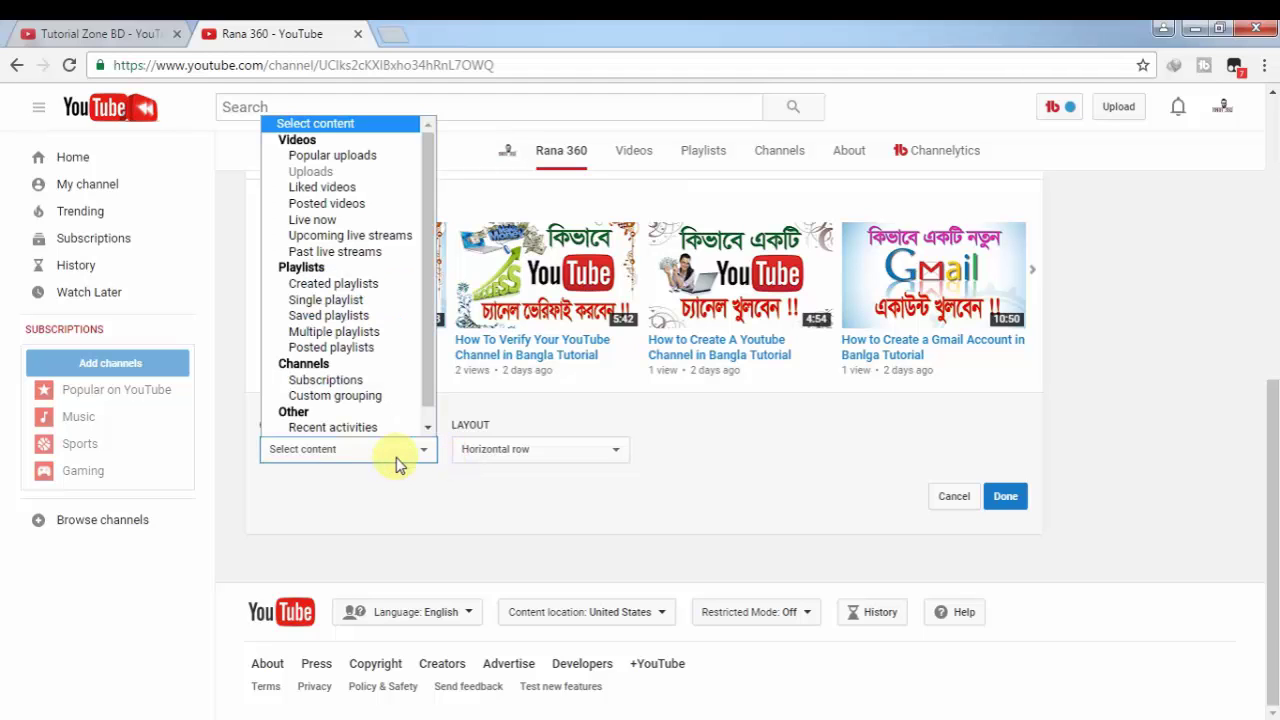
pyautogui.scroll(-1, 415, 410)
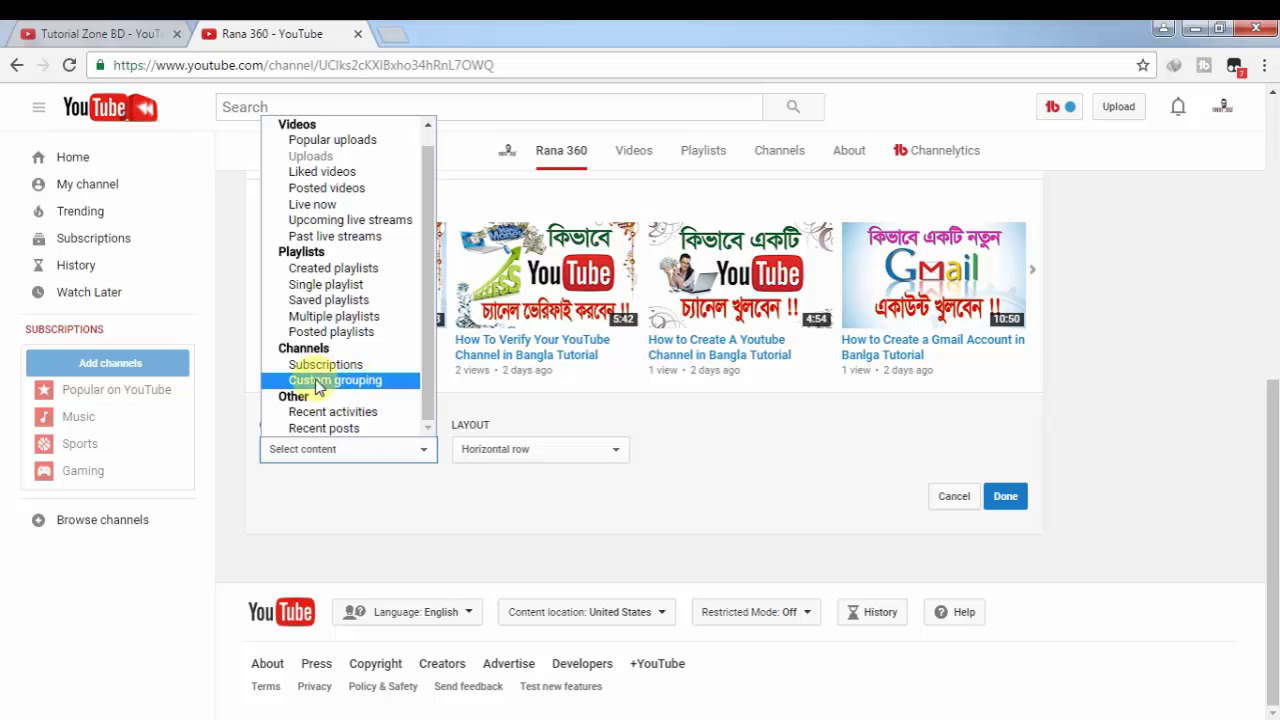
pyautogui.click(348, 287)
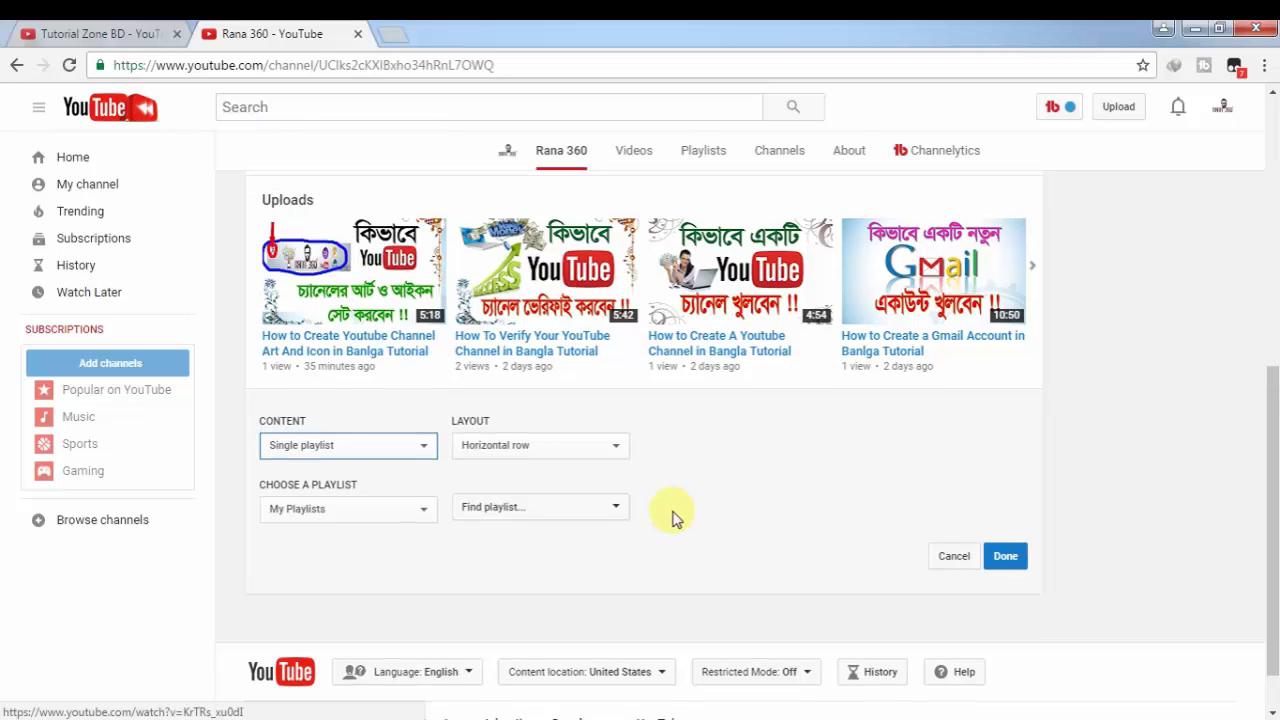
pyautogui.scroll(-1, 600, 512)
pyautogui.click(419, 451)
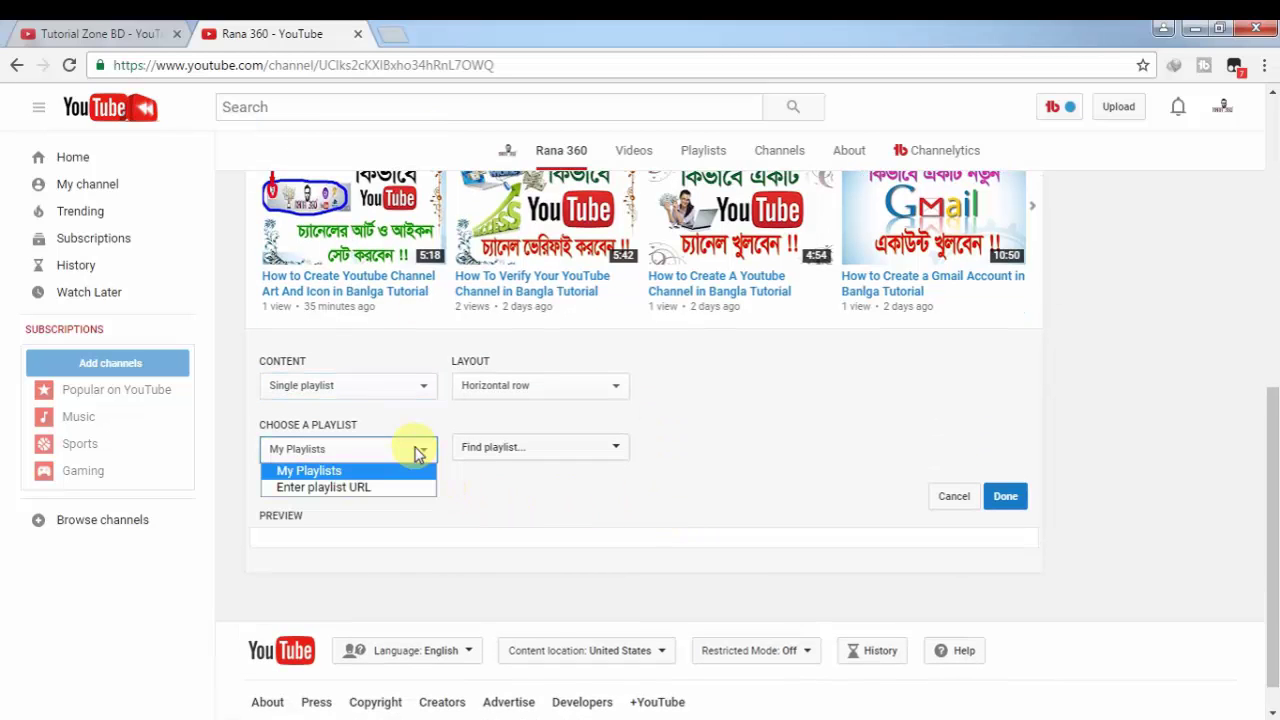
pyautogui.click(419, 453)
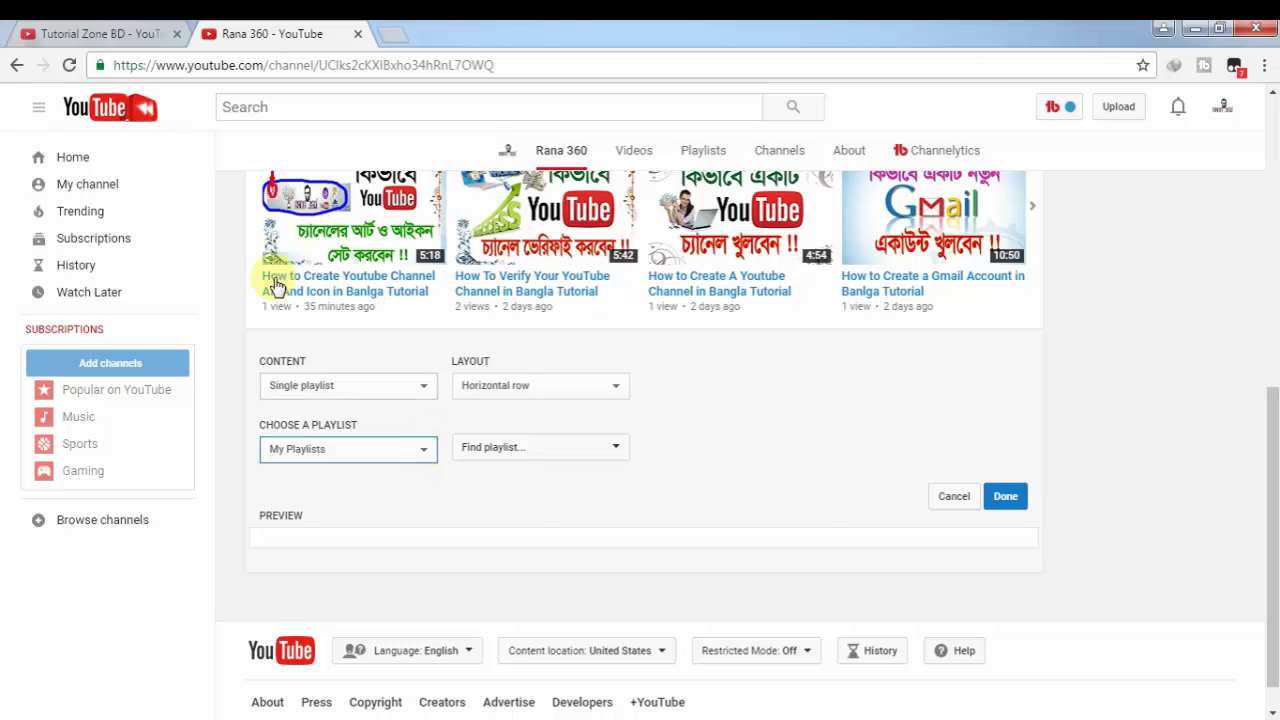
# Open Tutorial Zone BD's Photoshop Bangla Tutorial (2016) playlist and copy its URL.
pyautogui.click(128, 32)
pyautogui.scroll(3, 609, 363)
pyautogui.scroll(2, 366, 283)
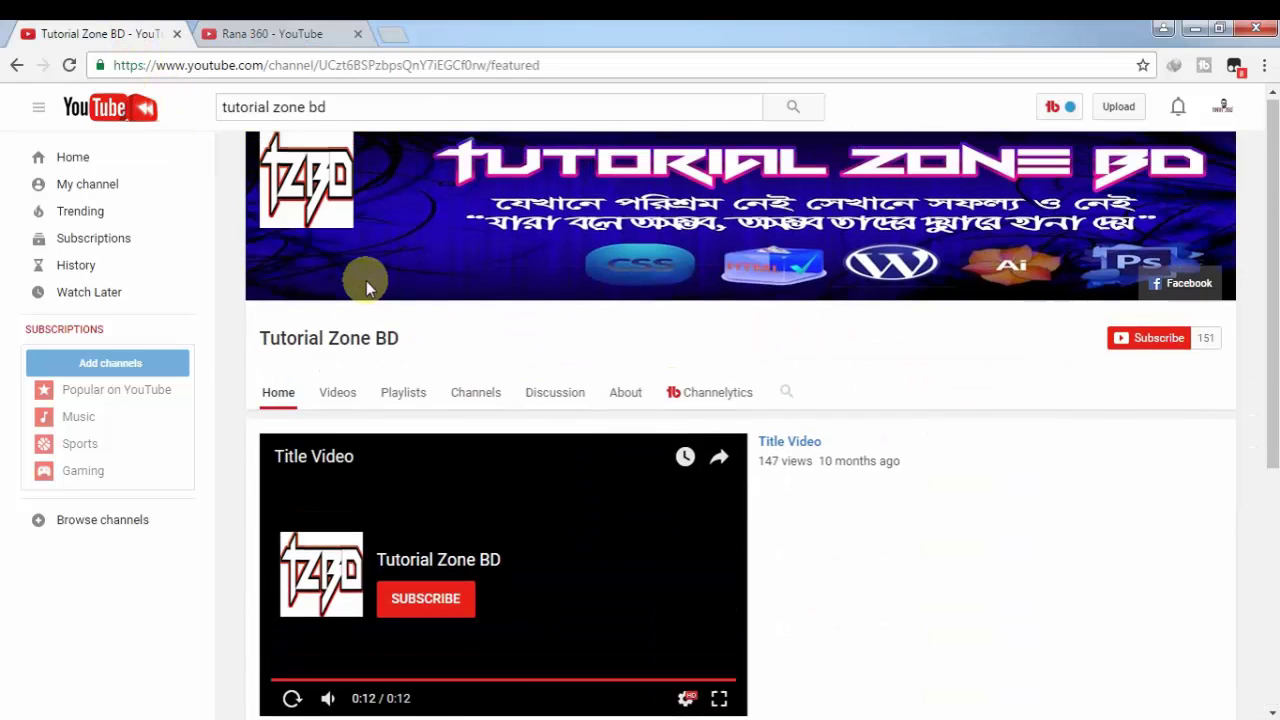
pyautogui.click(334, 405)
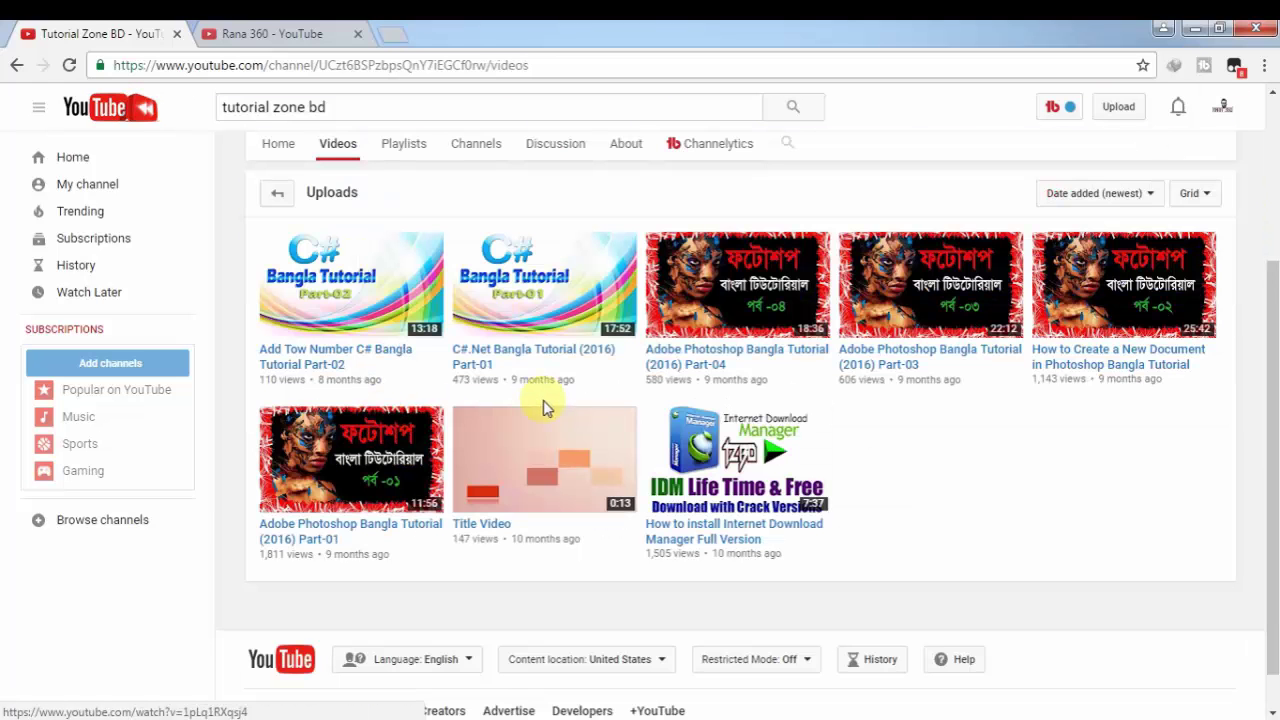
pyautogui.scroll(5, 543, 406)
pyautogui.click(423, 376)
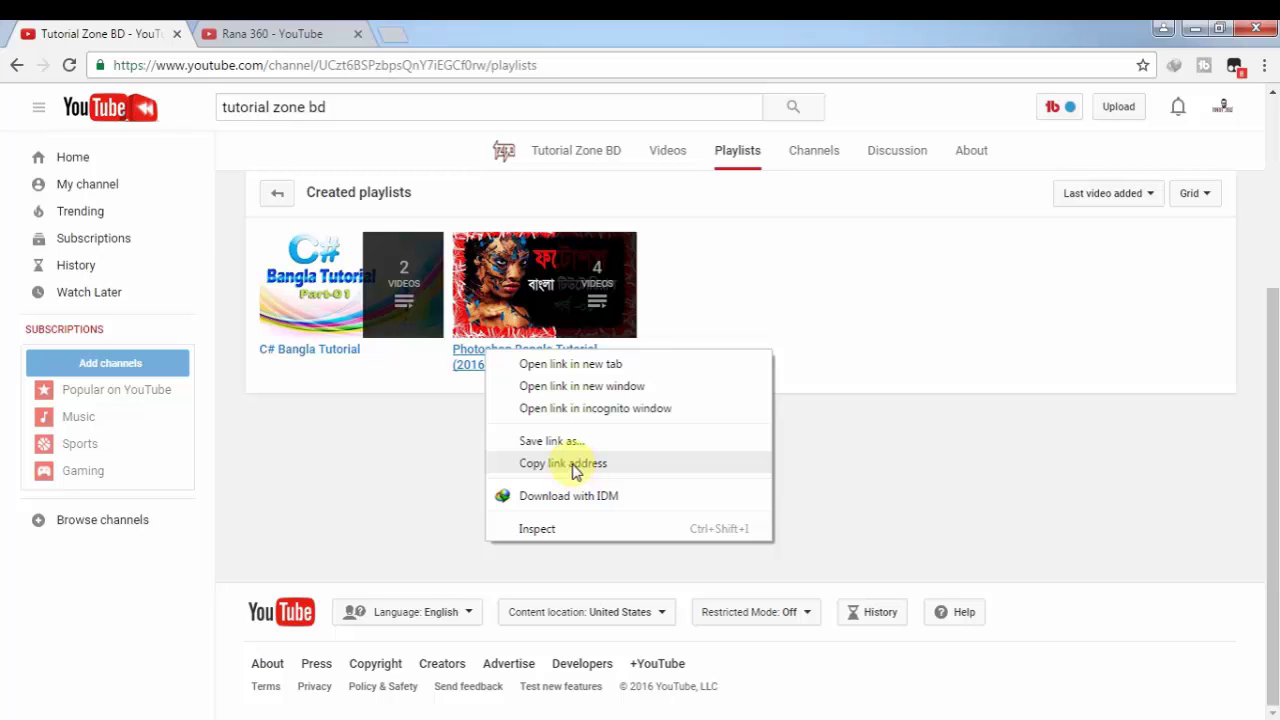
pyautogui.click(575, 464)
pyautogui.click(486, 364)
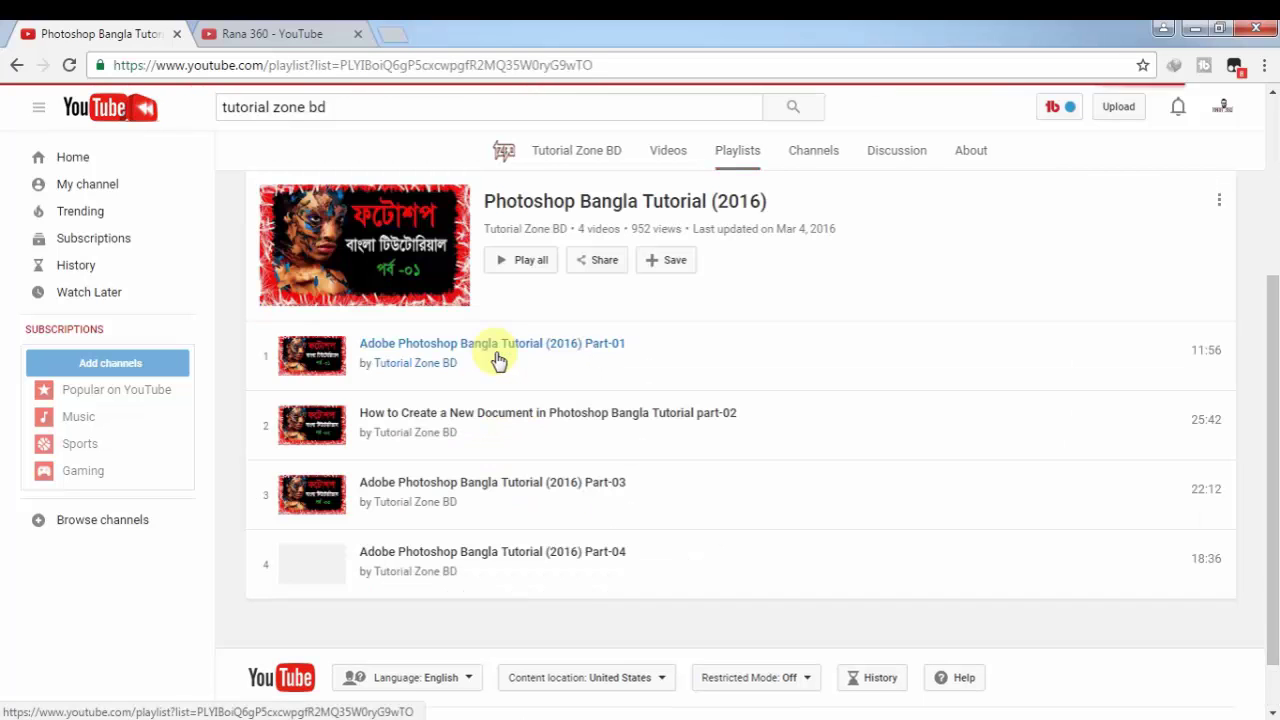
pyautogui.moveTo(596, 64); pyautogui.dragTo(38, 105)
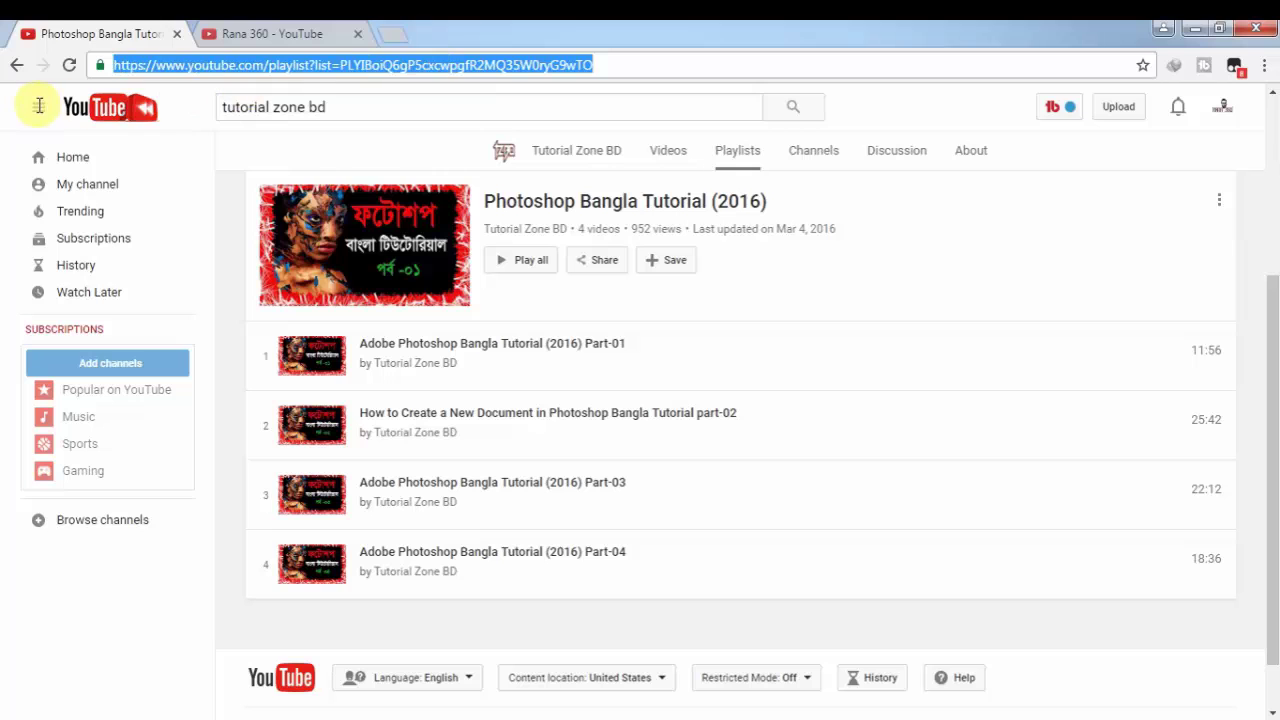
# On the Rana 360 home page, set the section's playlist source to Enter playlist URL and add the copied Photoshop Bangla Tutorial (2016) playlist.
pyautogui.click(295, 33)
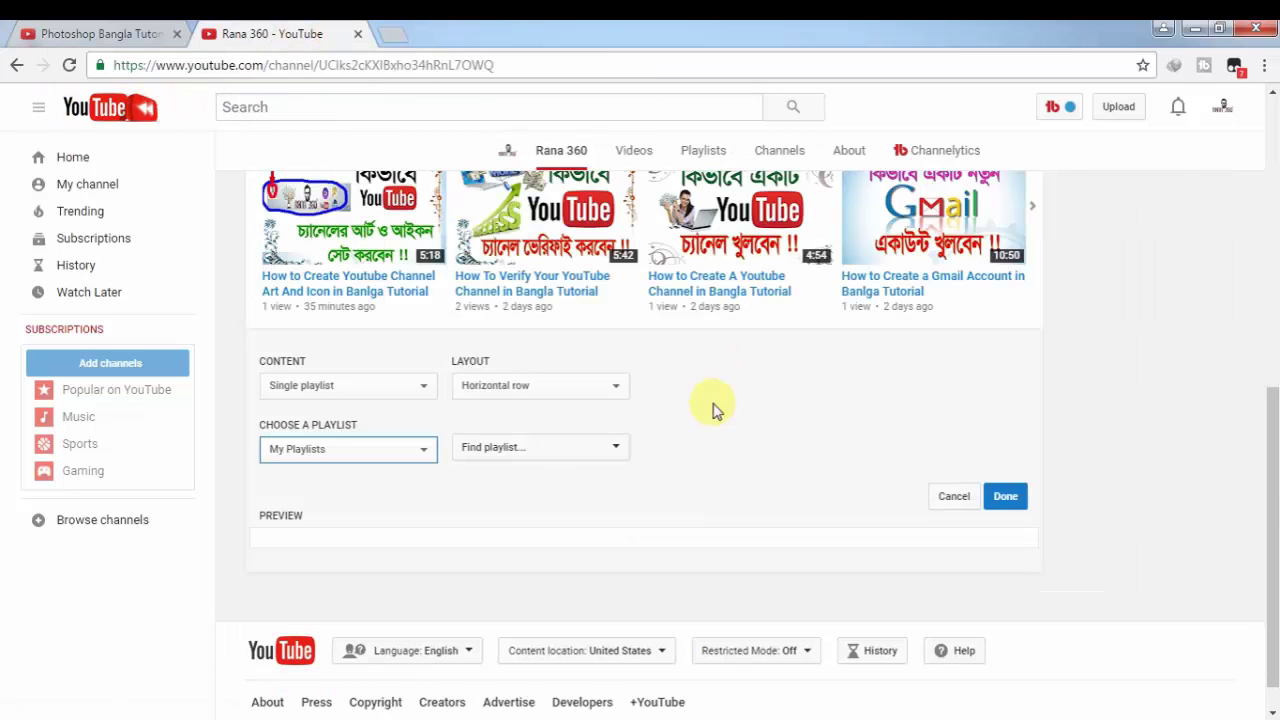
pyautogui.click(385, 452)
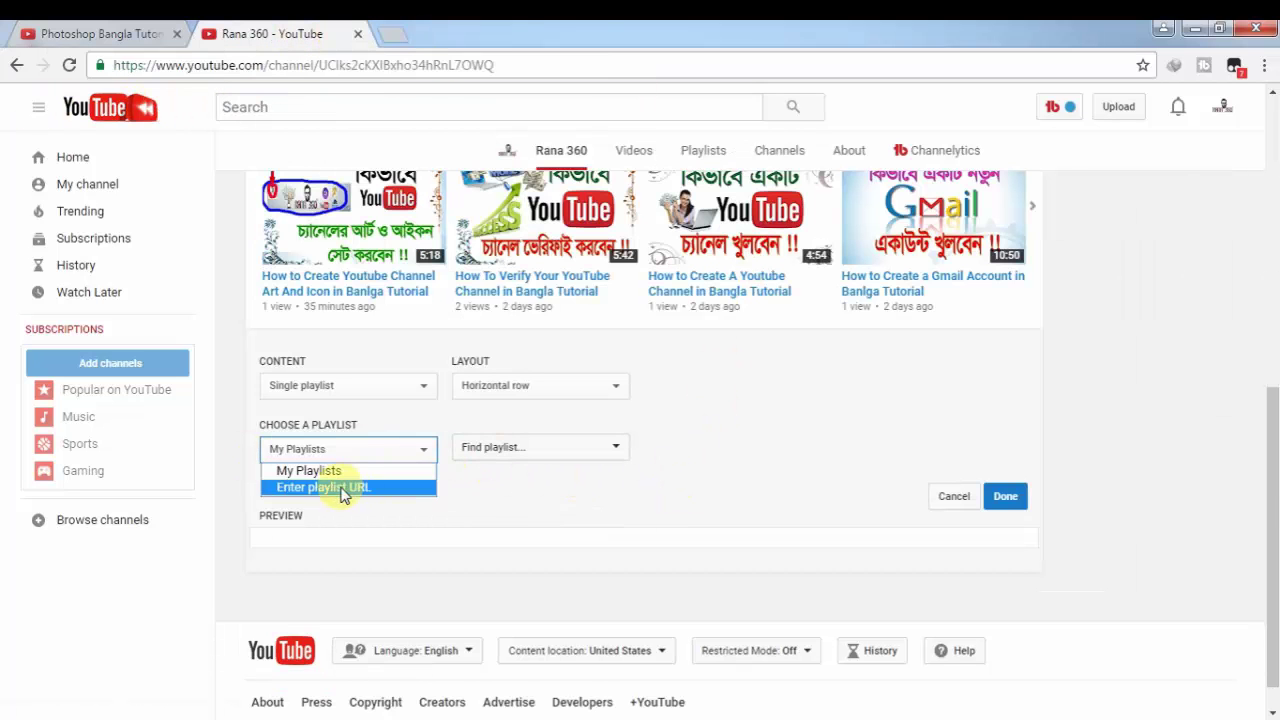
pyautogui.click(358, 488)
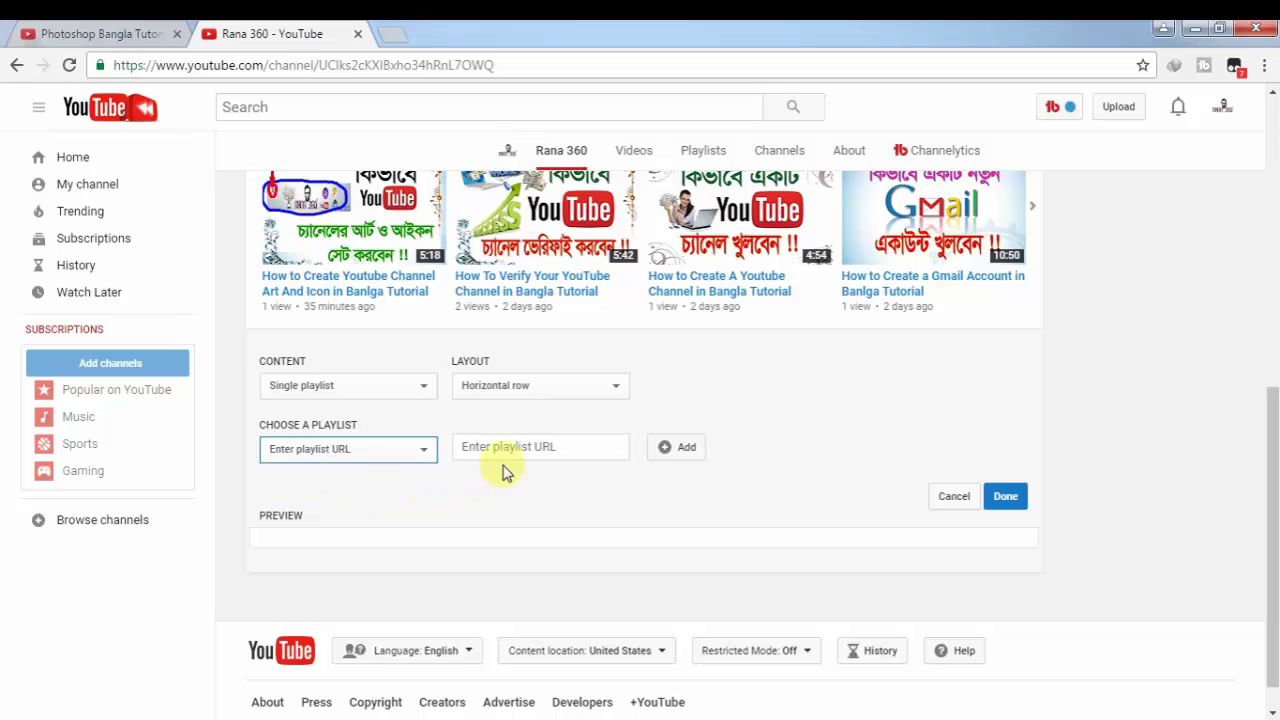
pyautogui.click(562, 446)
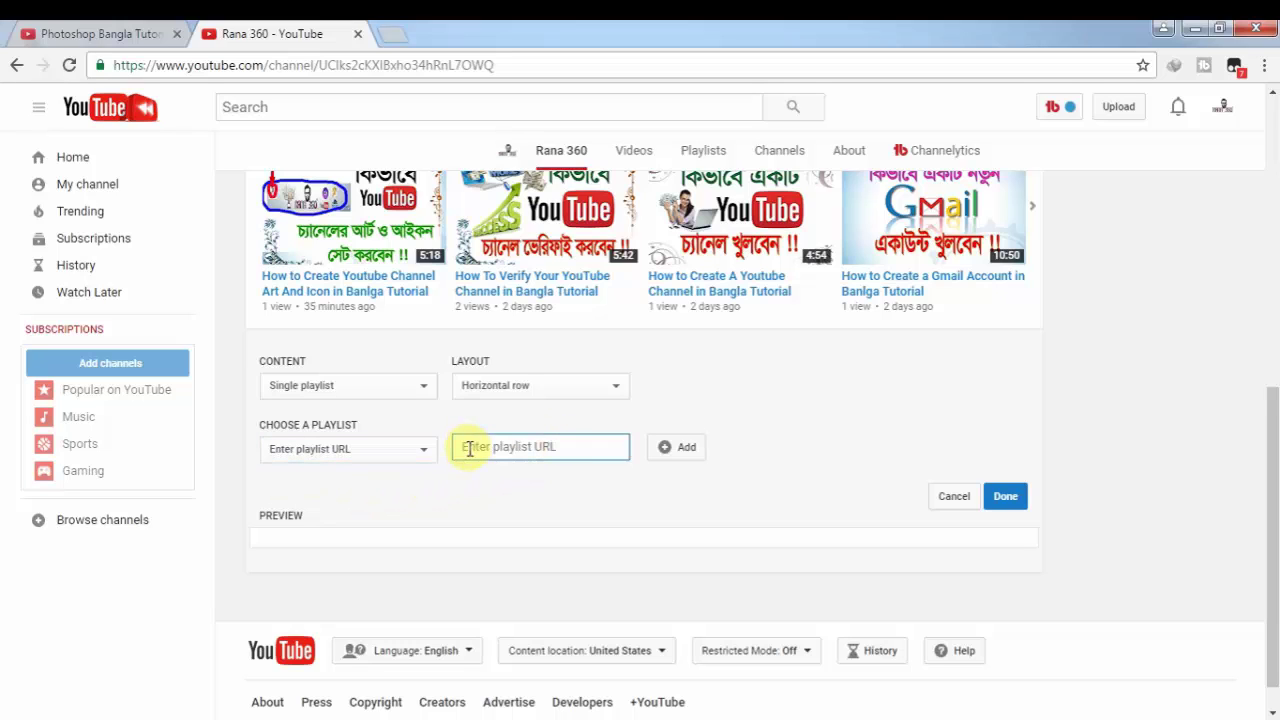
pyautogui.rightClick(532, 446)
pyautogui.click(580, 564)
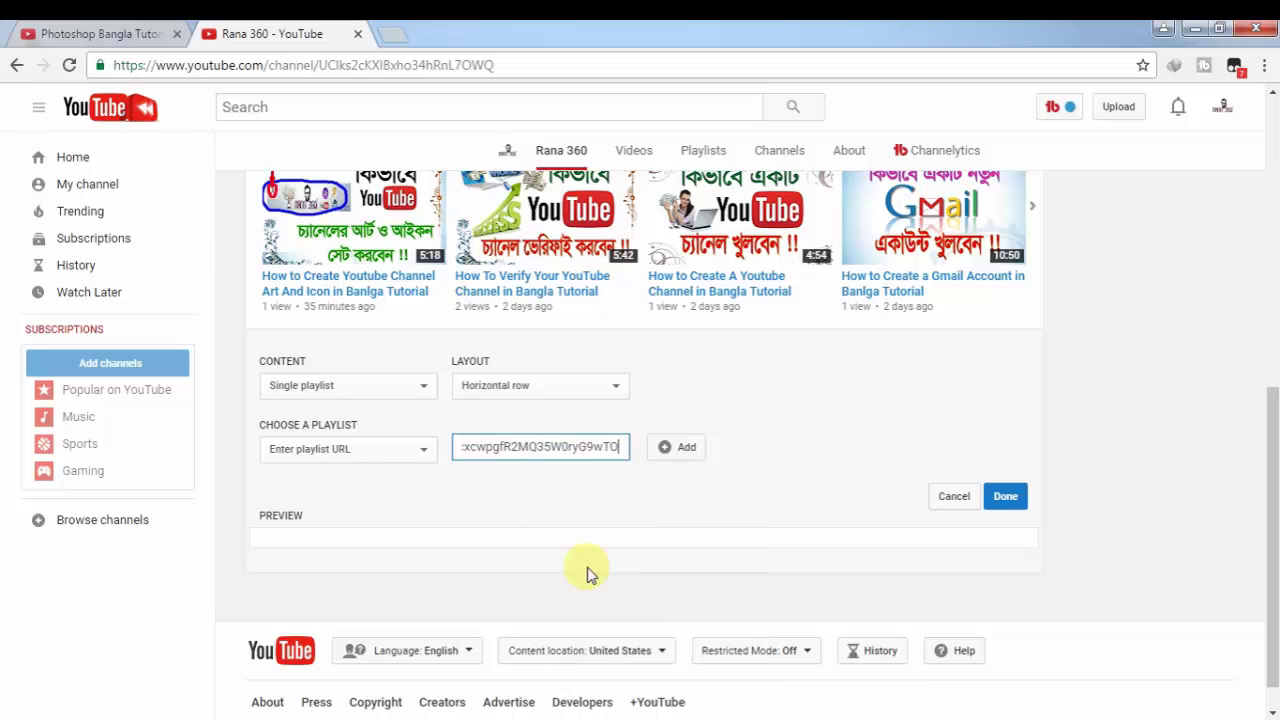
pyautogui.click(686, 449)
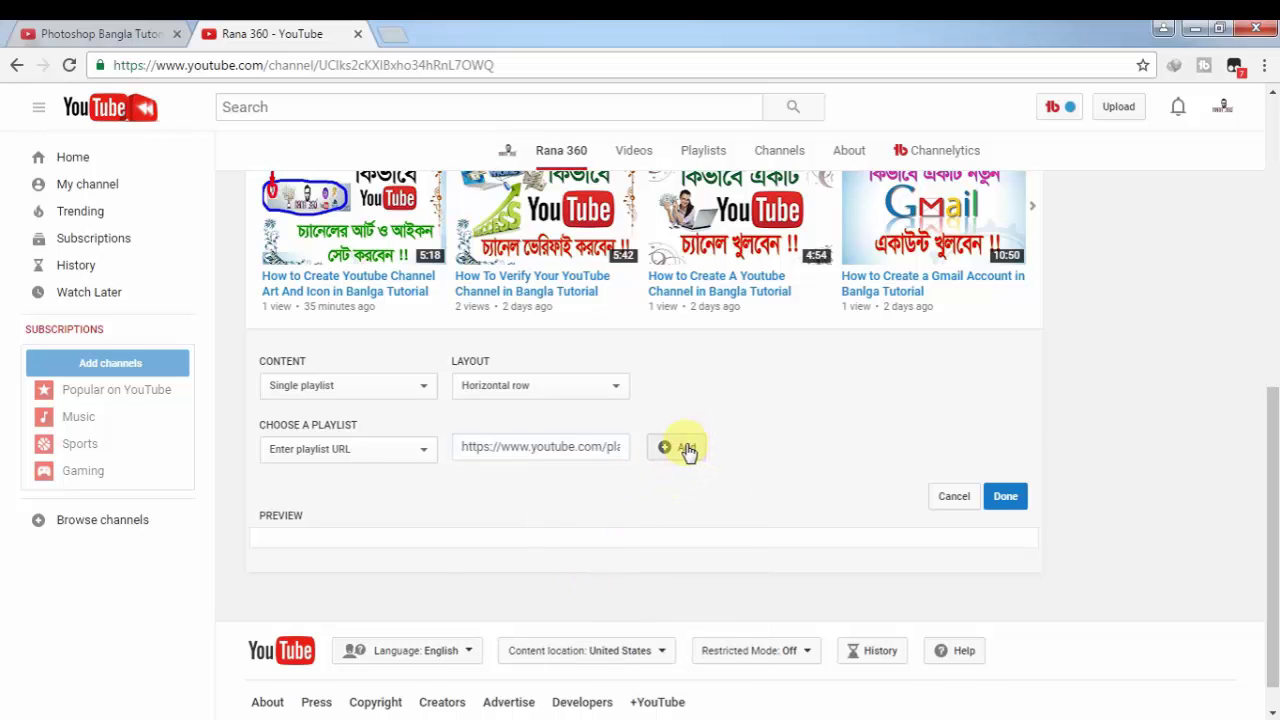
pyautogui.scroll(-3, 686, 449)
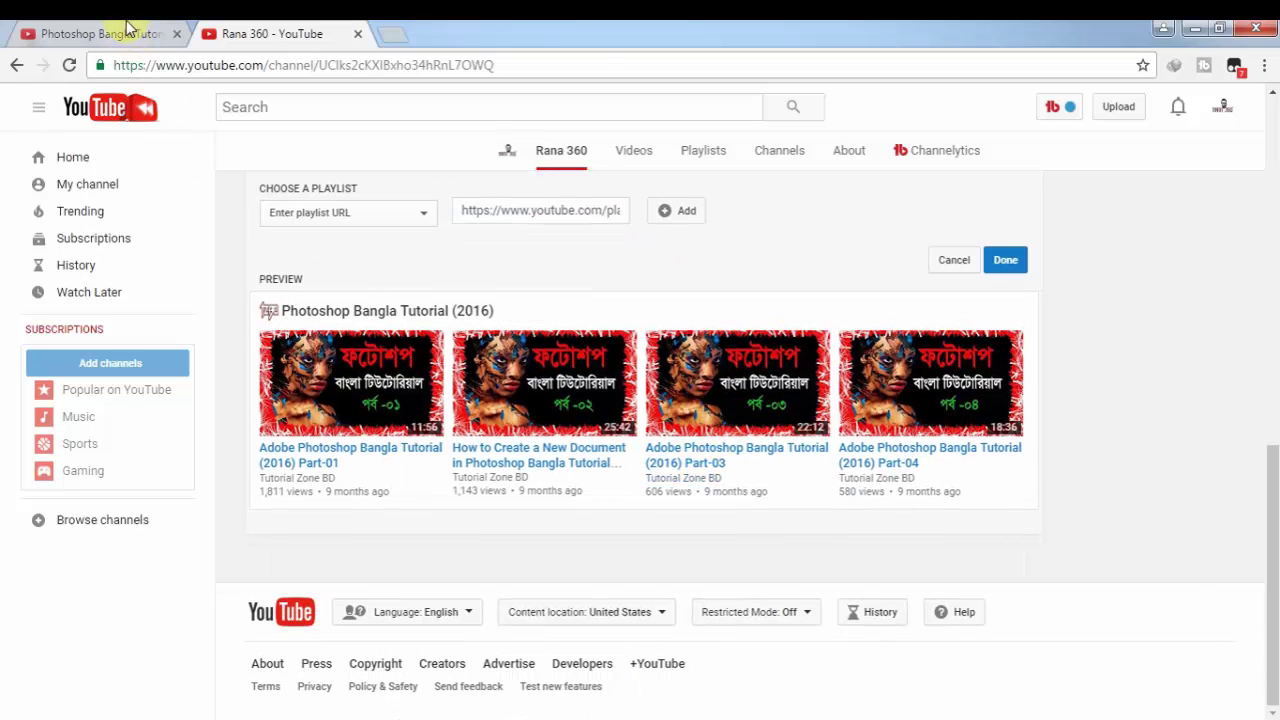
# Compare the section preview with Tutorial Zone BD's original playlist and save the single-playlist section on the Rana 360 home page.
pyautogui.click(127, 28)
pyautogui.scroll(2, 583, 234)
pyautogui.scroll(-2, 620, 449)
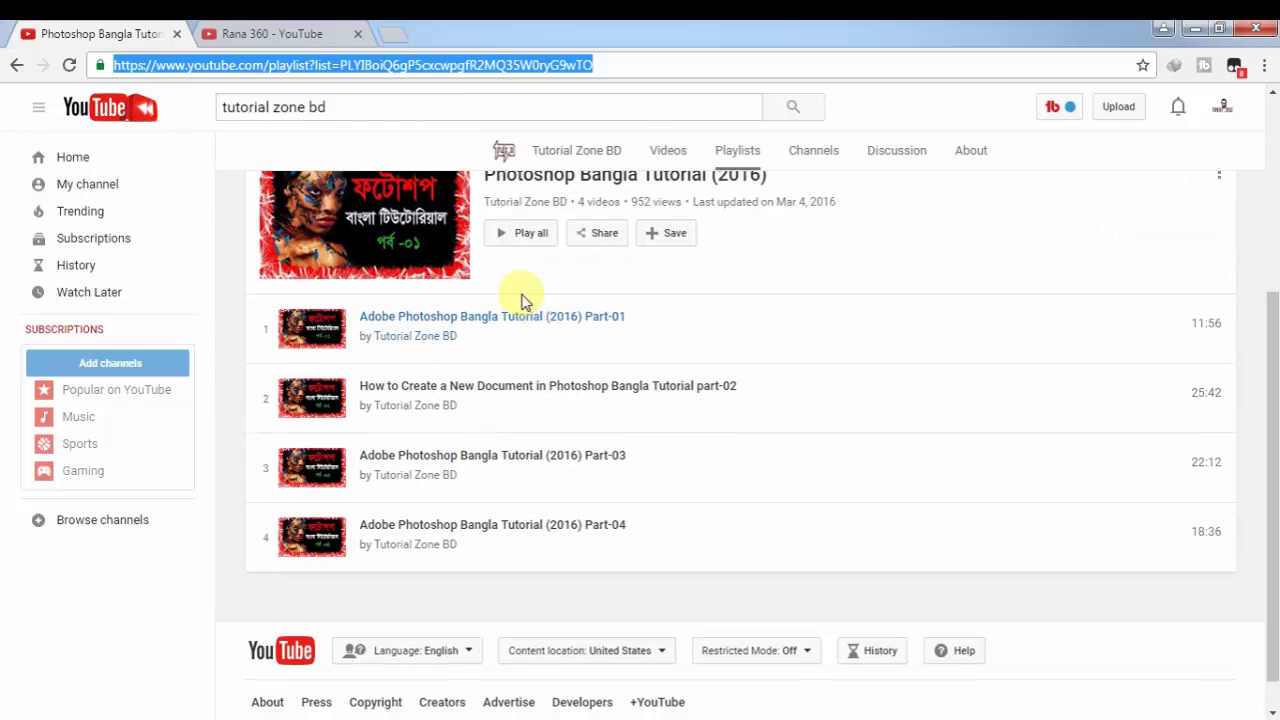
pyautogui.click(268, 34)
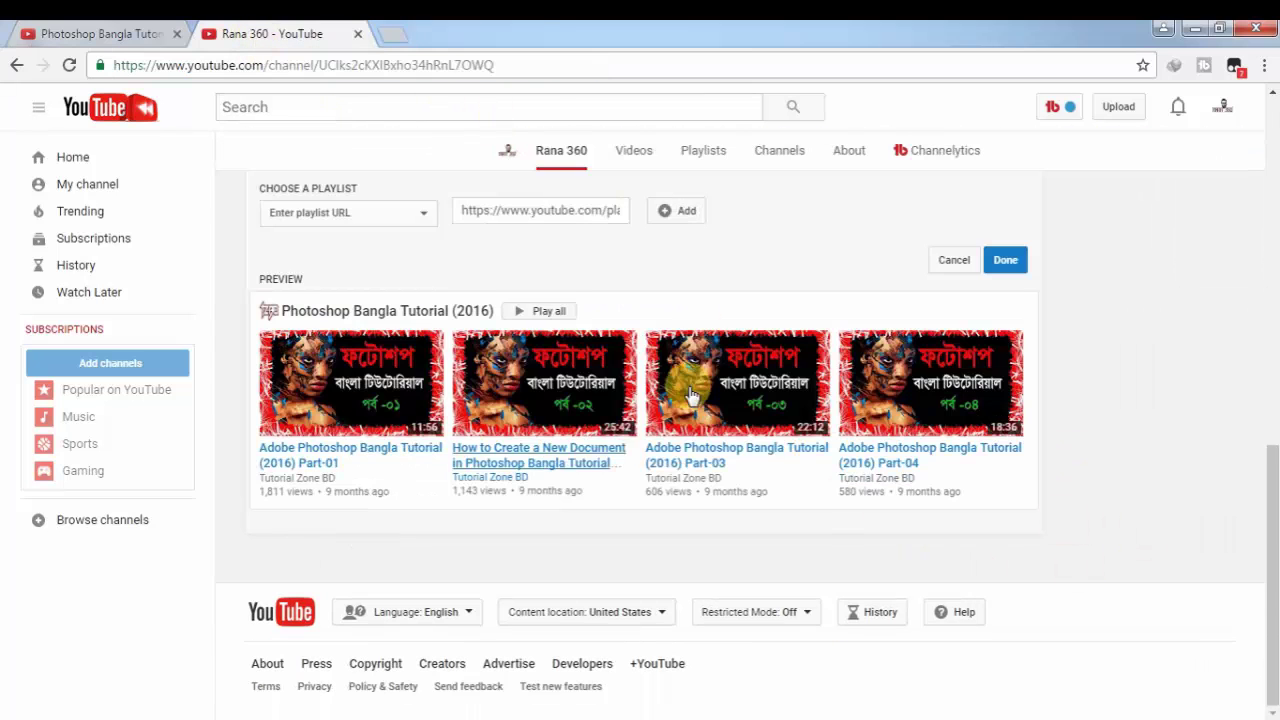
pyautogui.scroll(2, 770, 425)
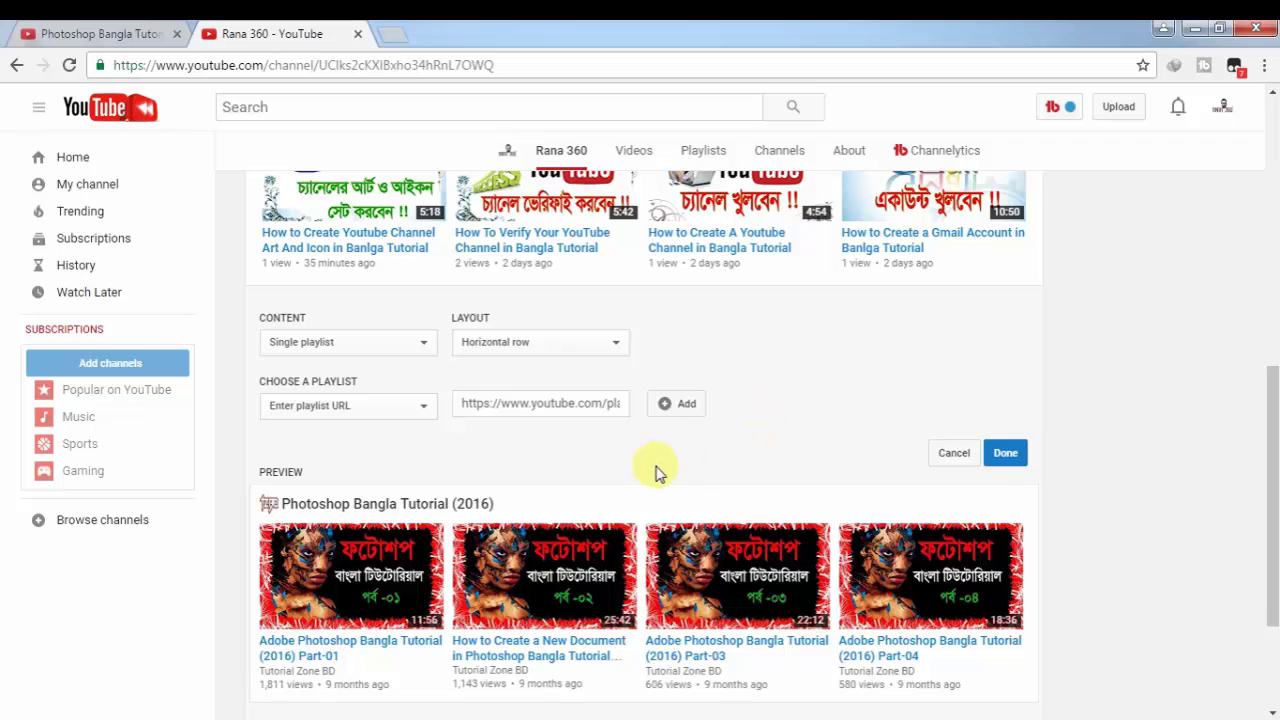
pyautogui.click(1003, 453)
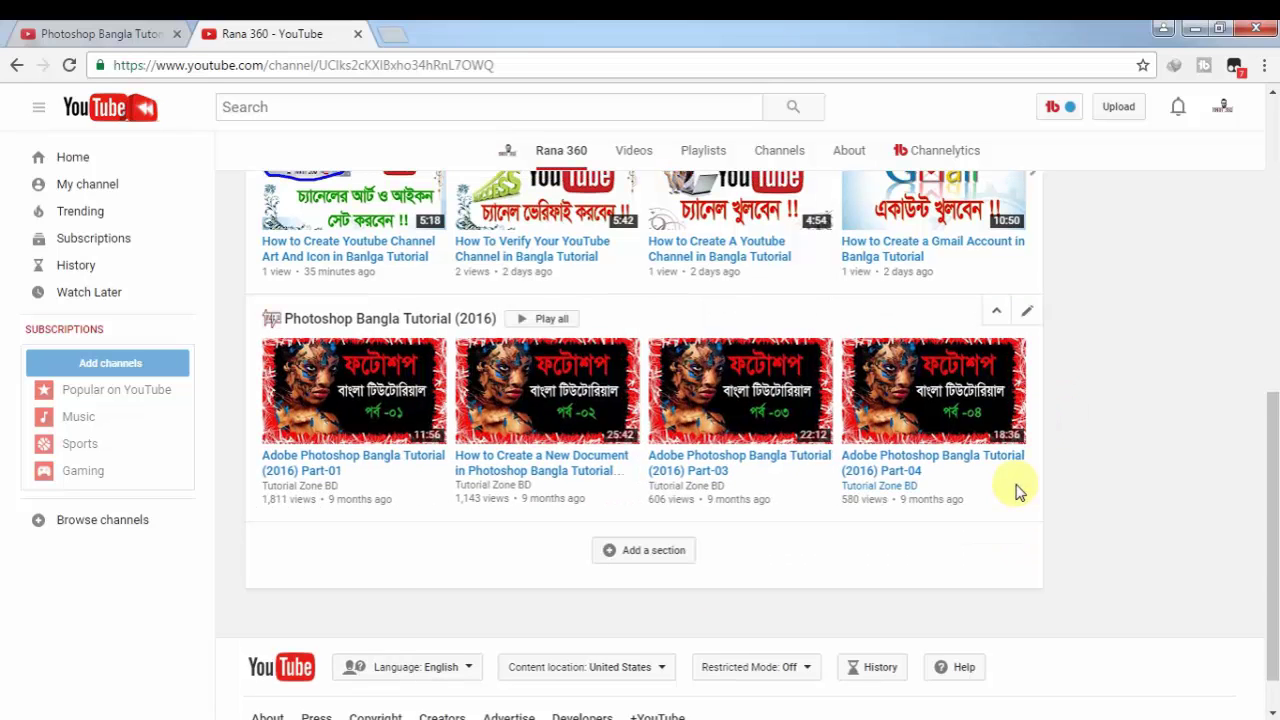
pyautogui.scroll(1, 350, 408)
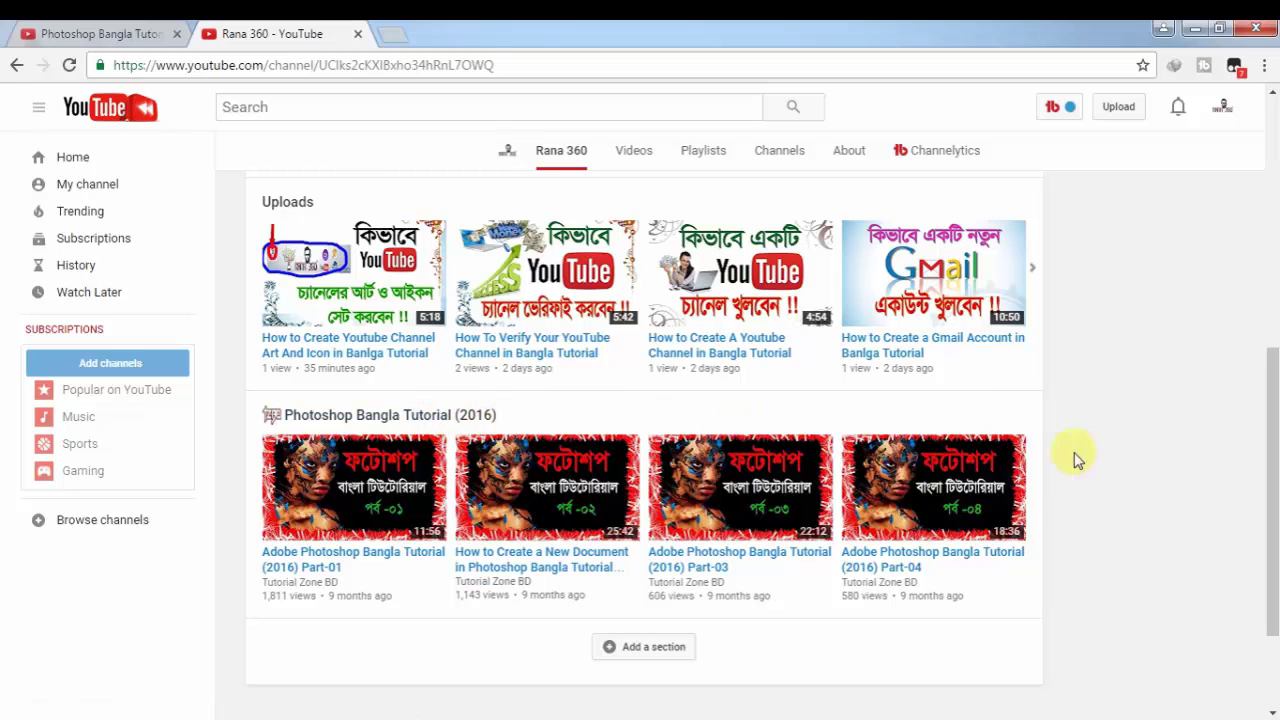
pyautogui.scroll(1, 990, 452)
pyautogui.scroll(4, 1003, 415)
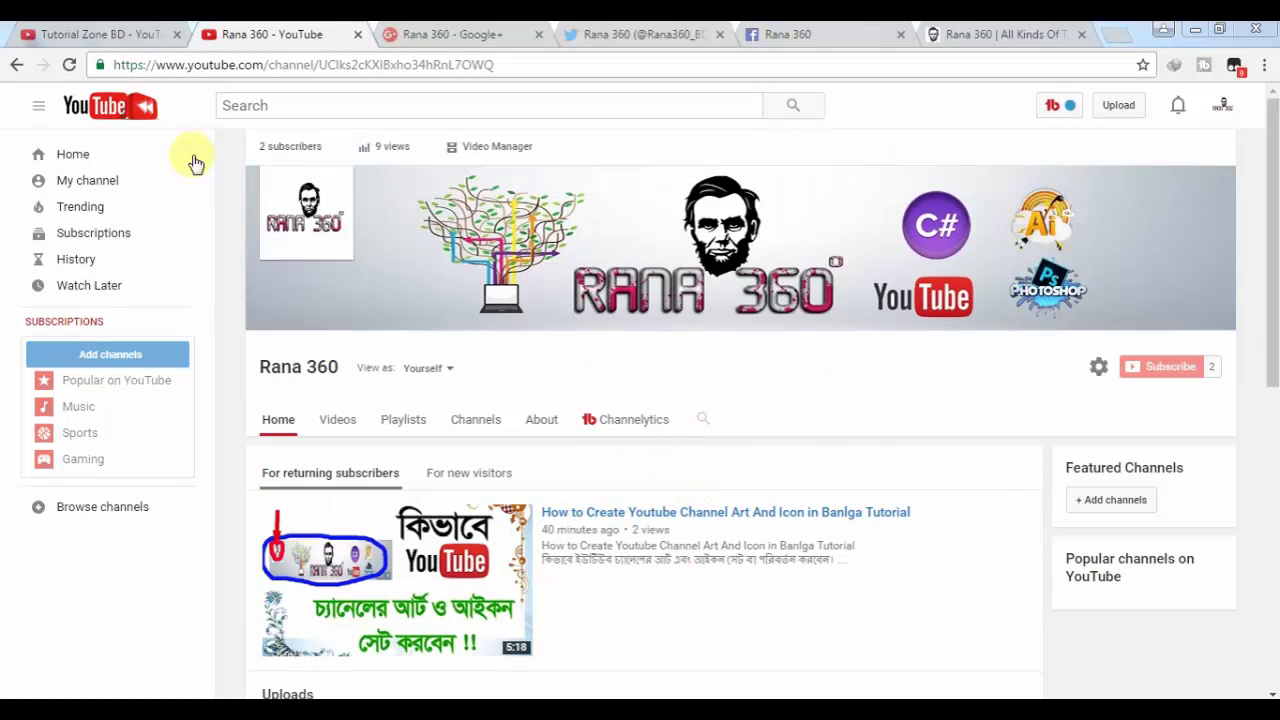
# Examine Tutorial Zone BD's banner link and About page as an example, and open the About page of Rana 360.
pyautogui.click(71, 32)
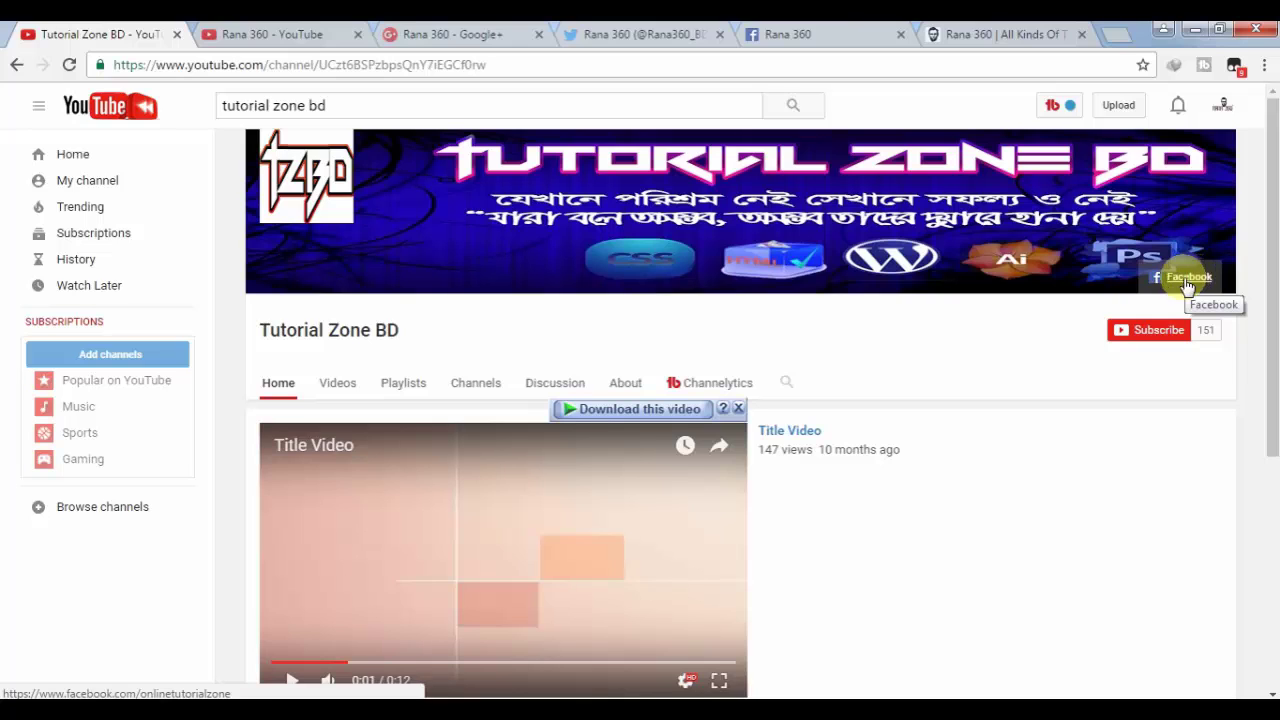
pyautogui.click(626, 385)
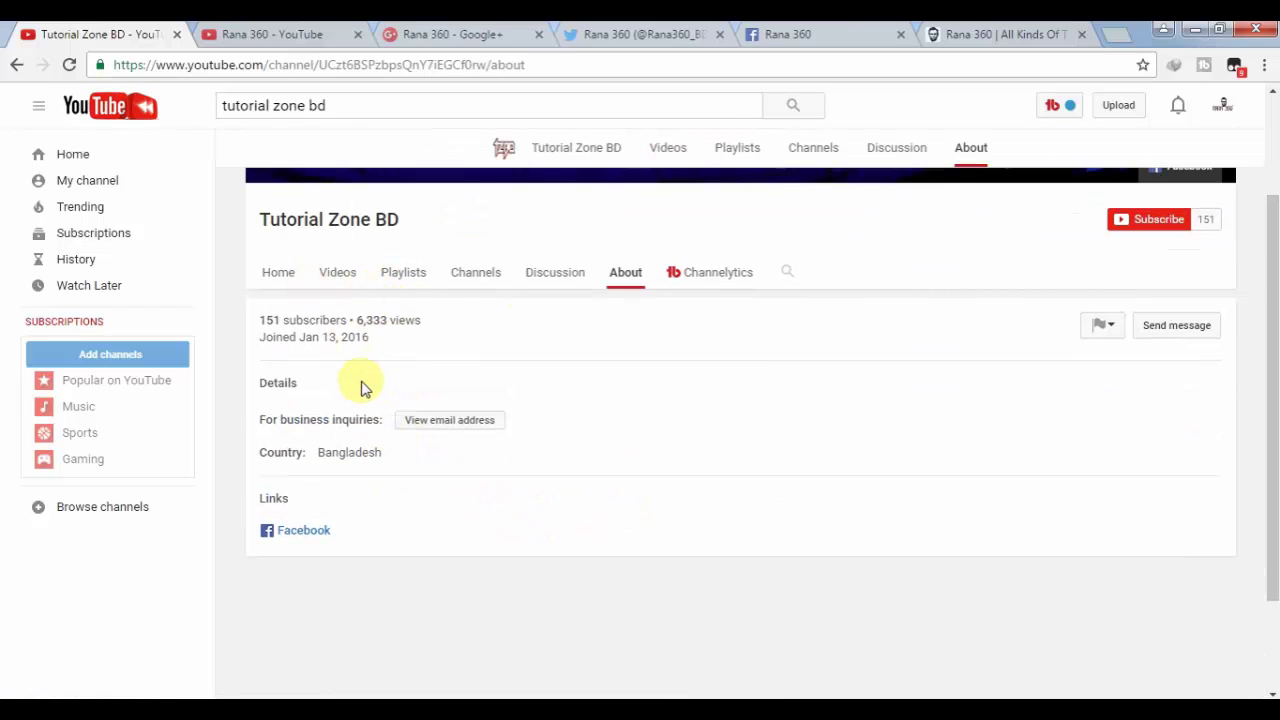
pyautogui.click(268, 36)
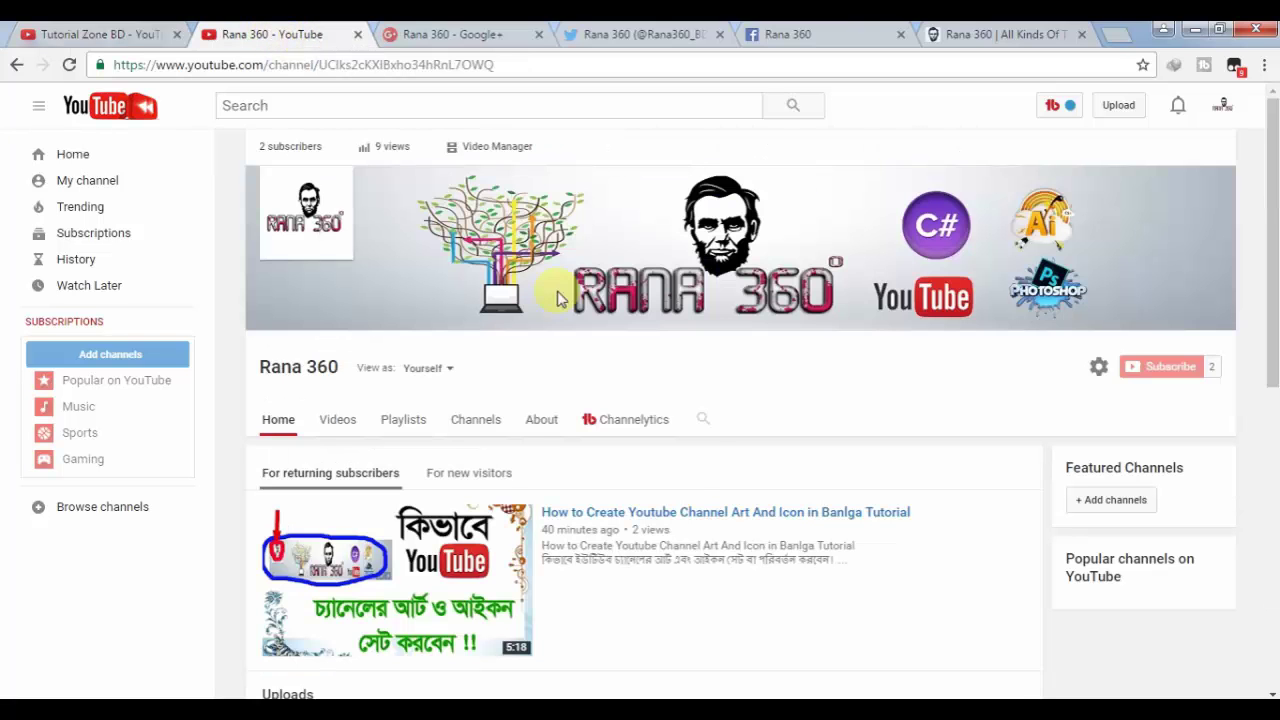
pyautogui.click(540, 424)
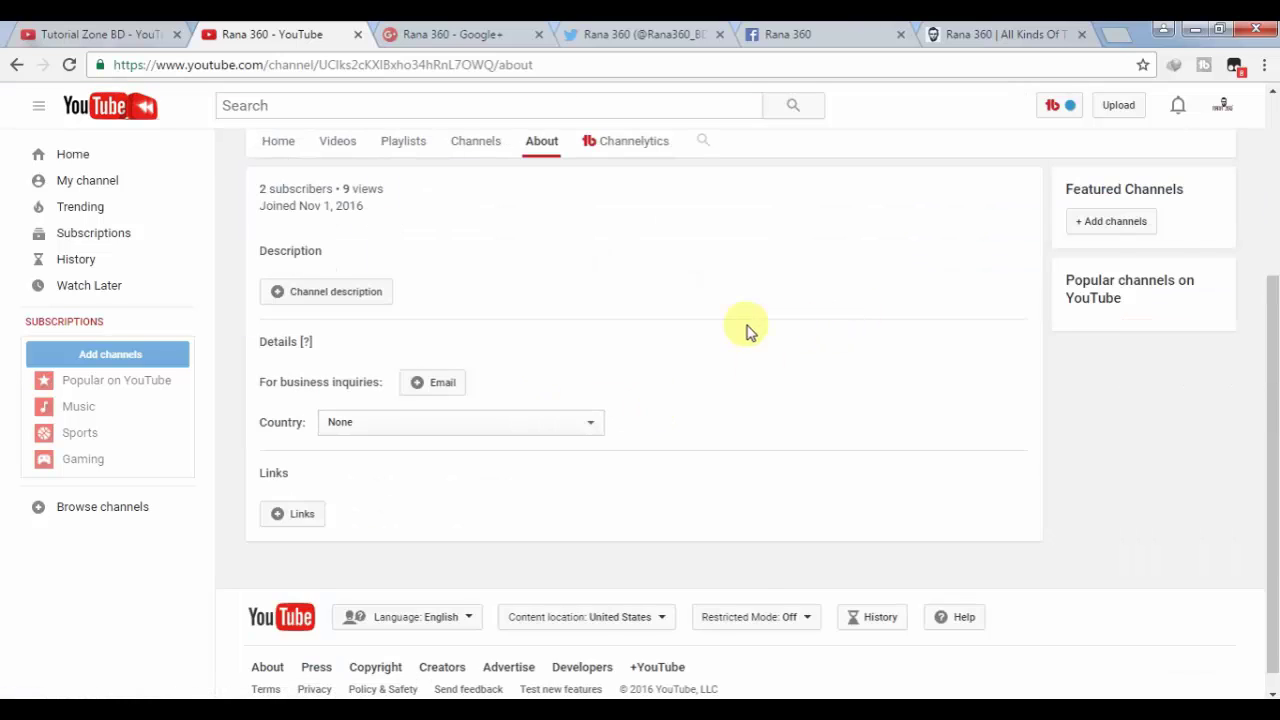
pyautogui.scroll(1, 700, 330)
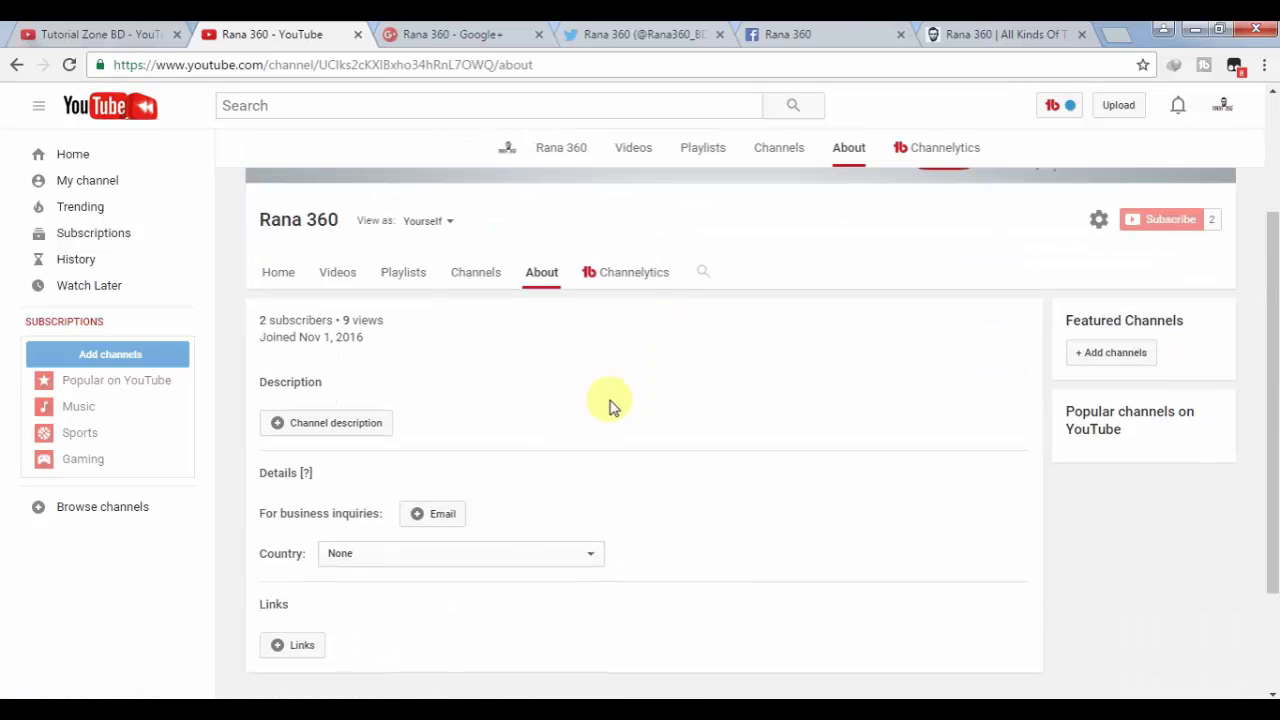
pyautogui.doubleClick(266, 378)
pyautogui.click(376, 390)
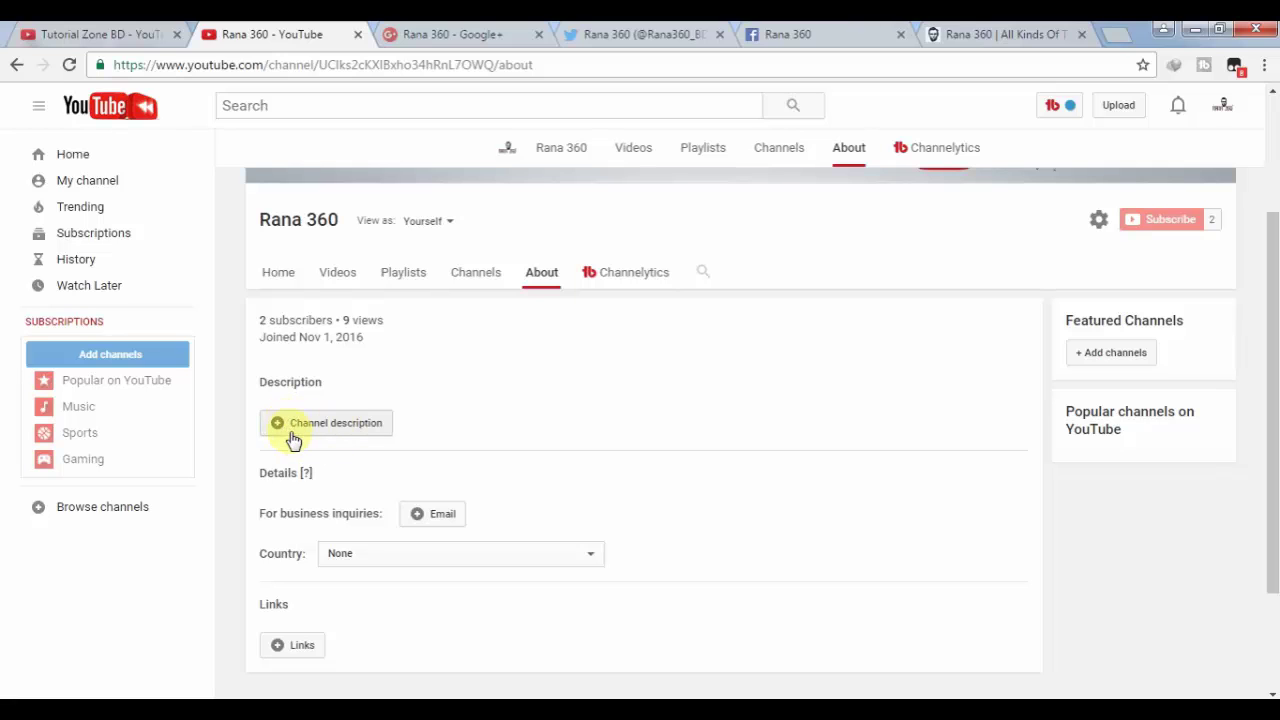
# Copy the prepared introduction from the Notepad document into the Rana 360 channel description and save it.
pyautogui.click(327, 432)
pyautogui.scroll(-2, 549, 415)
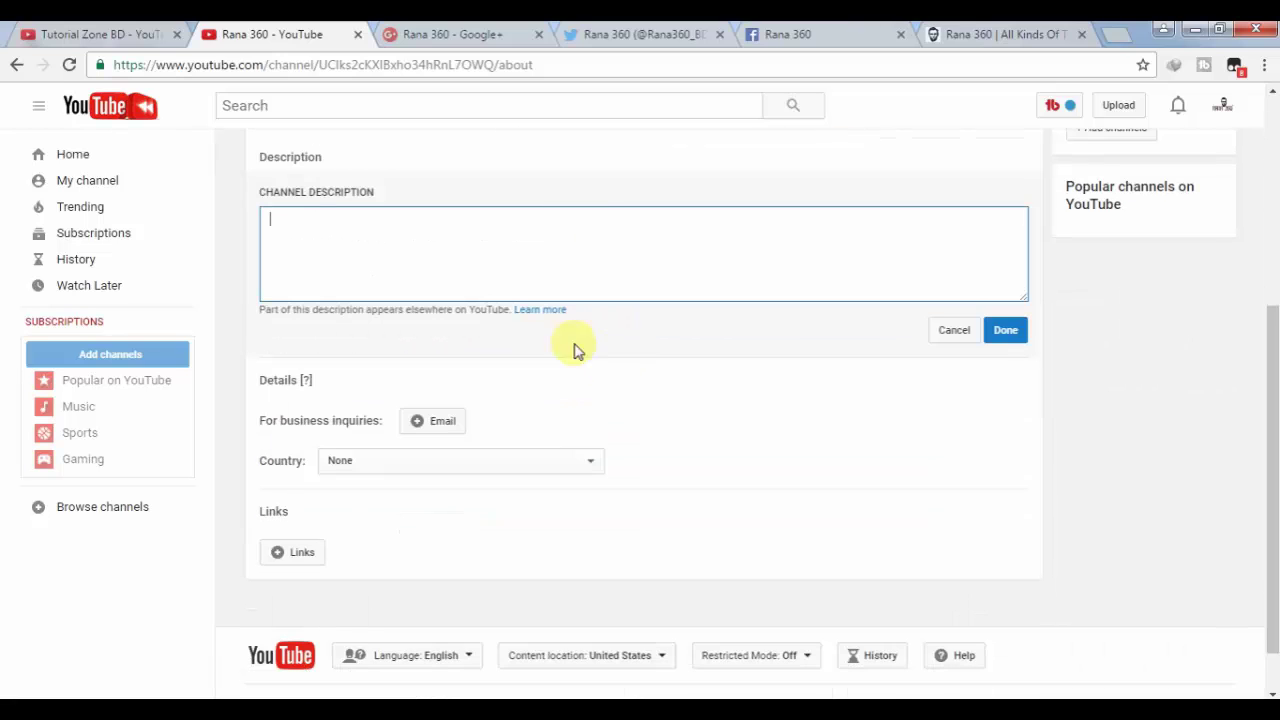
pyautogui.click(550, 709)
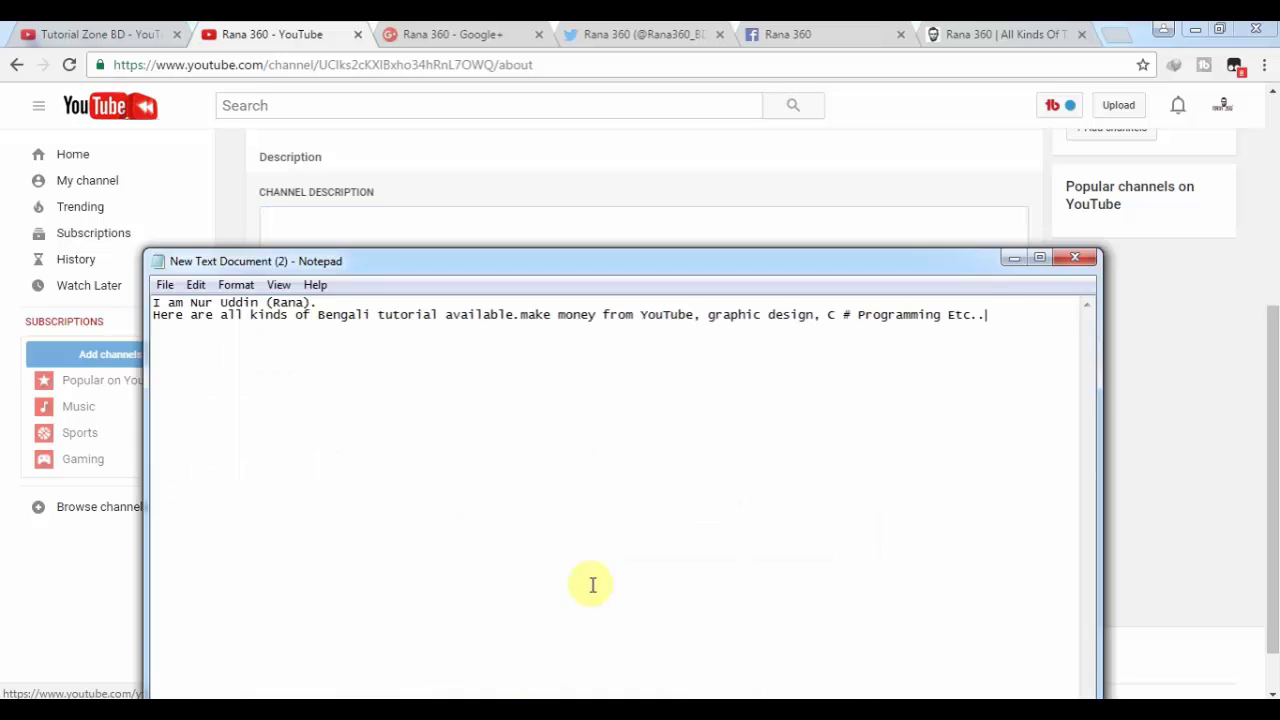
pyautogui.hotkey('ctrl', 'a')
pyautogui.hotkey('ctrl', 'c')
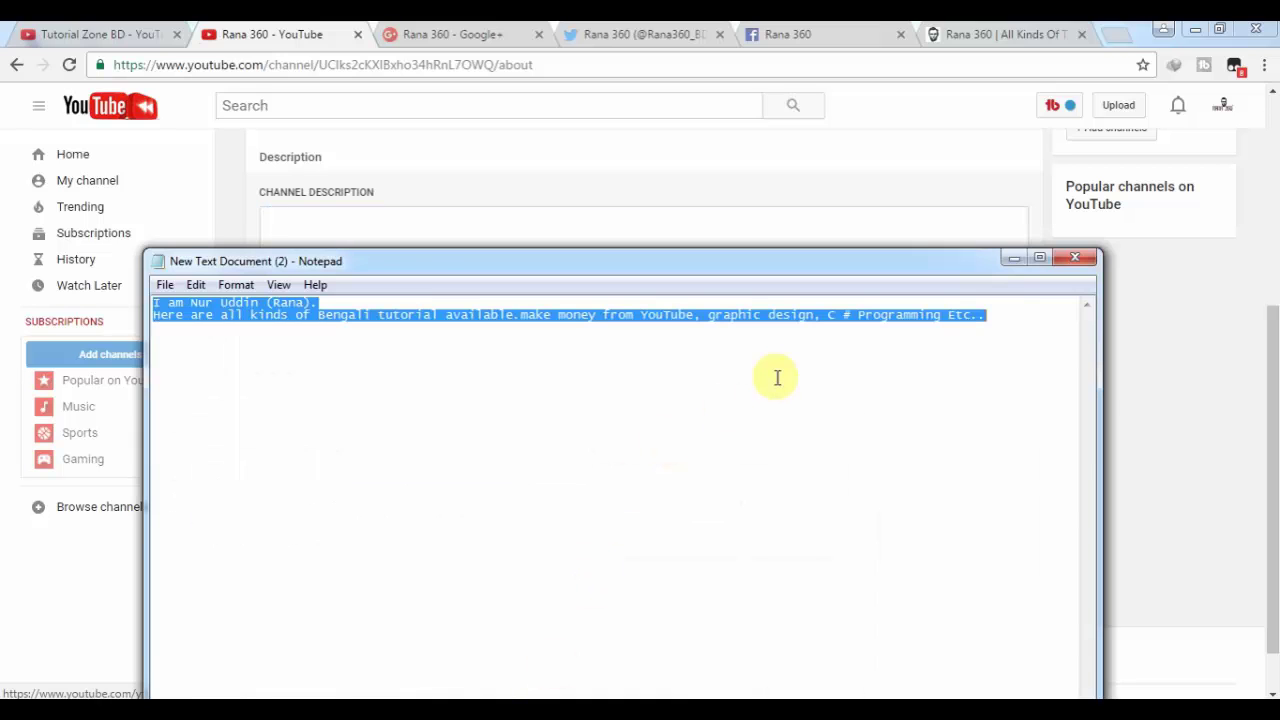
pyautogui.click(1013, 258)
pyautogui.hotkey('ctrl', 'v')
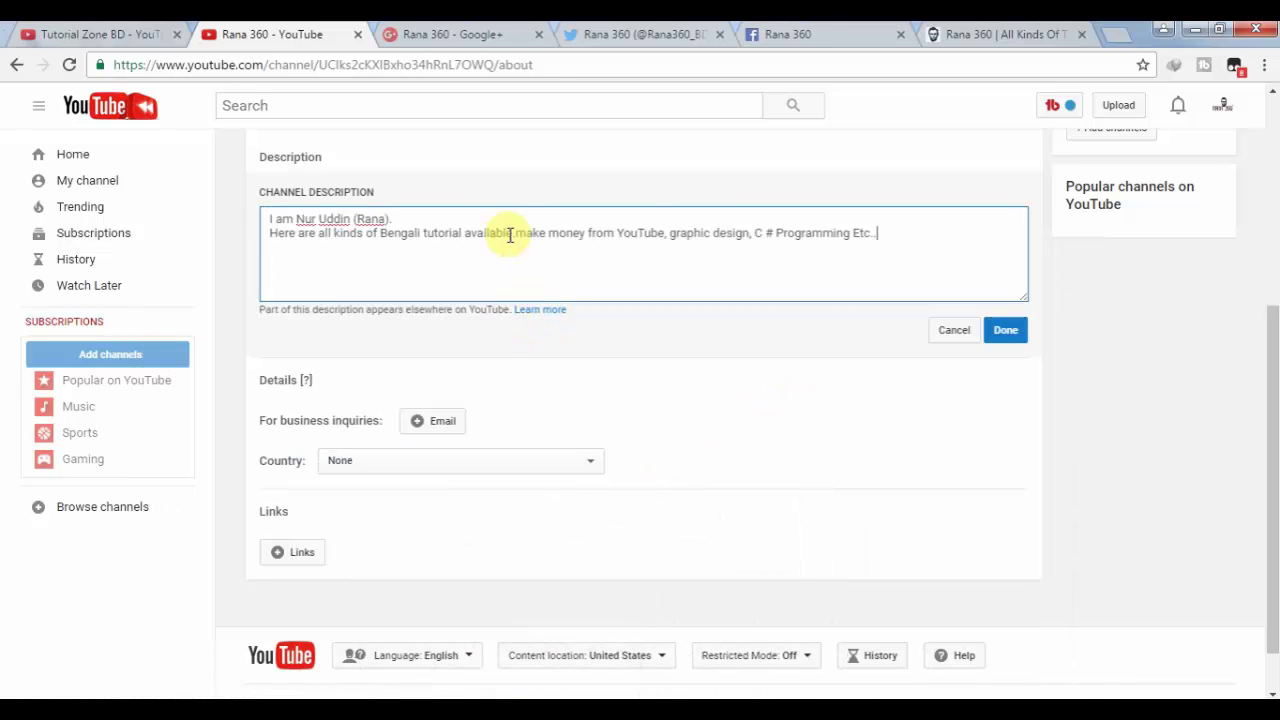
pyautogui.click(1006, 331)
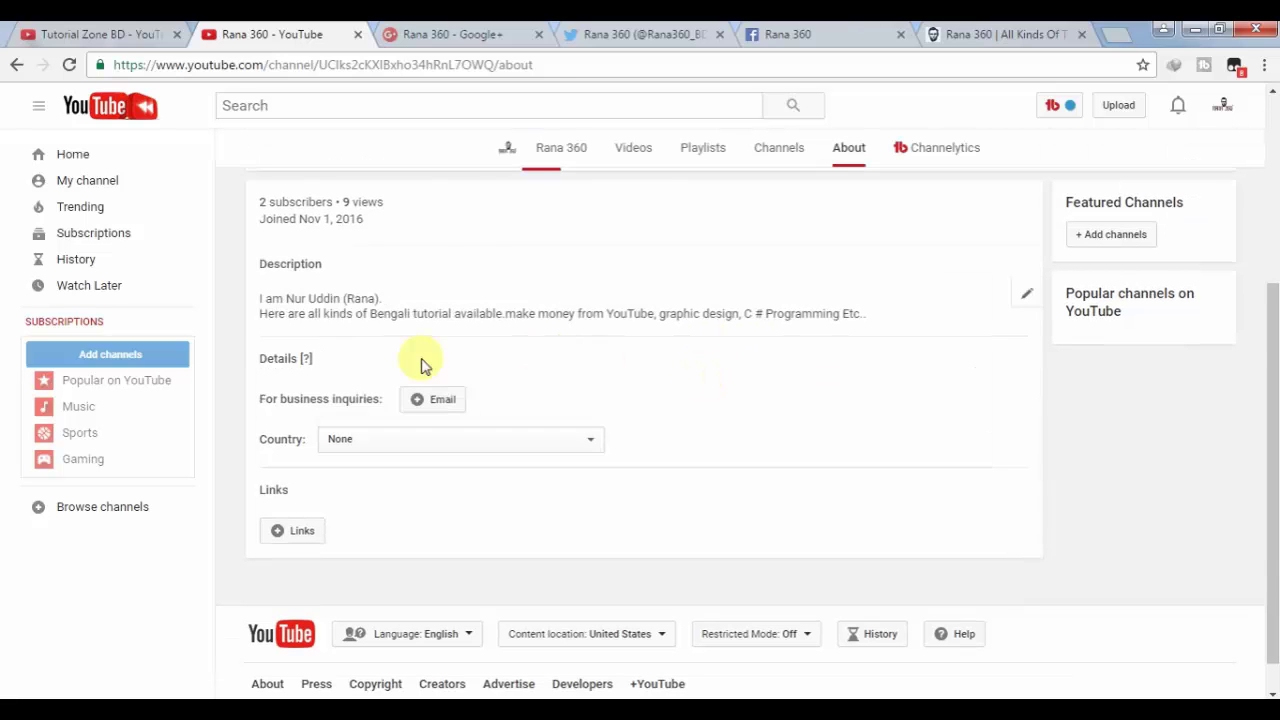
# Set the channel's country to Bangladesh in the About page details.
pyautogui.scroll(-1, 651, 383)
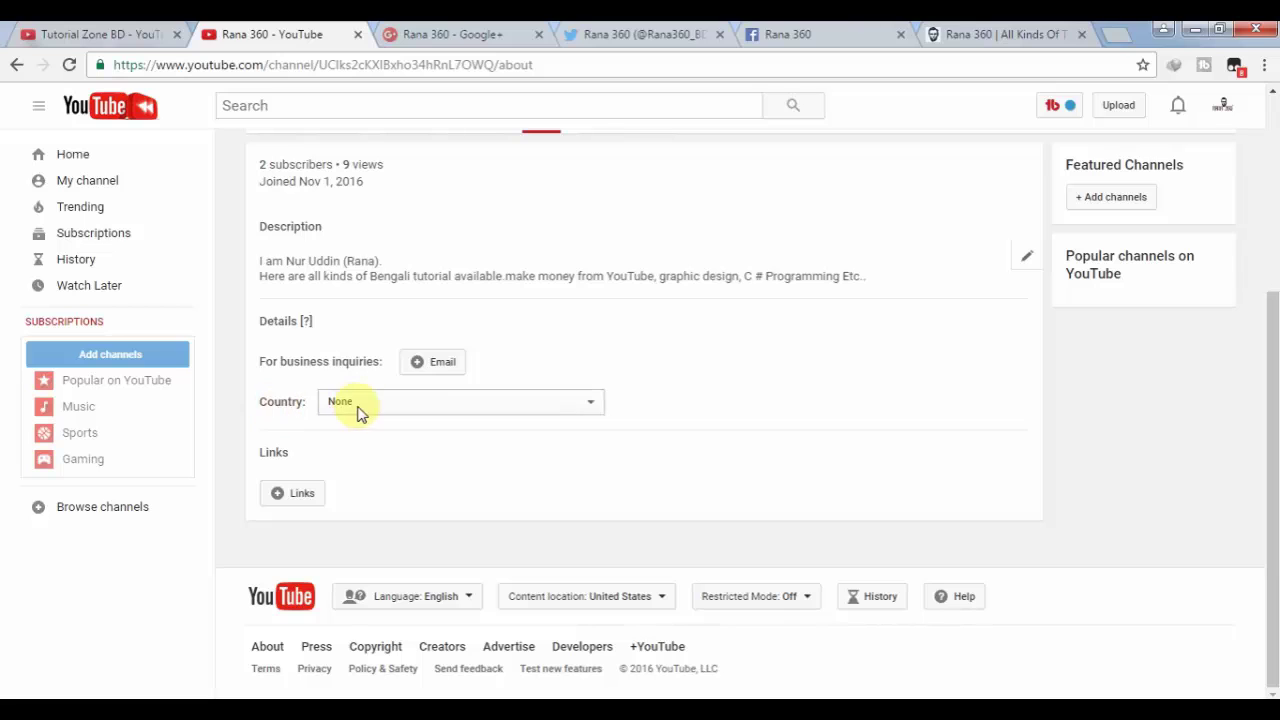
pyautogui.click(531, 404)
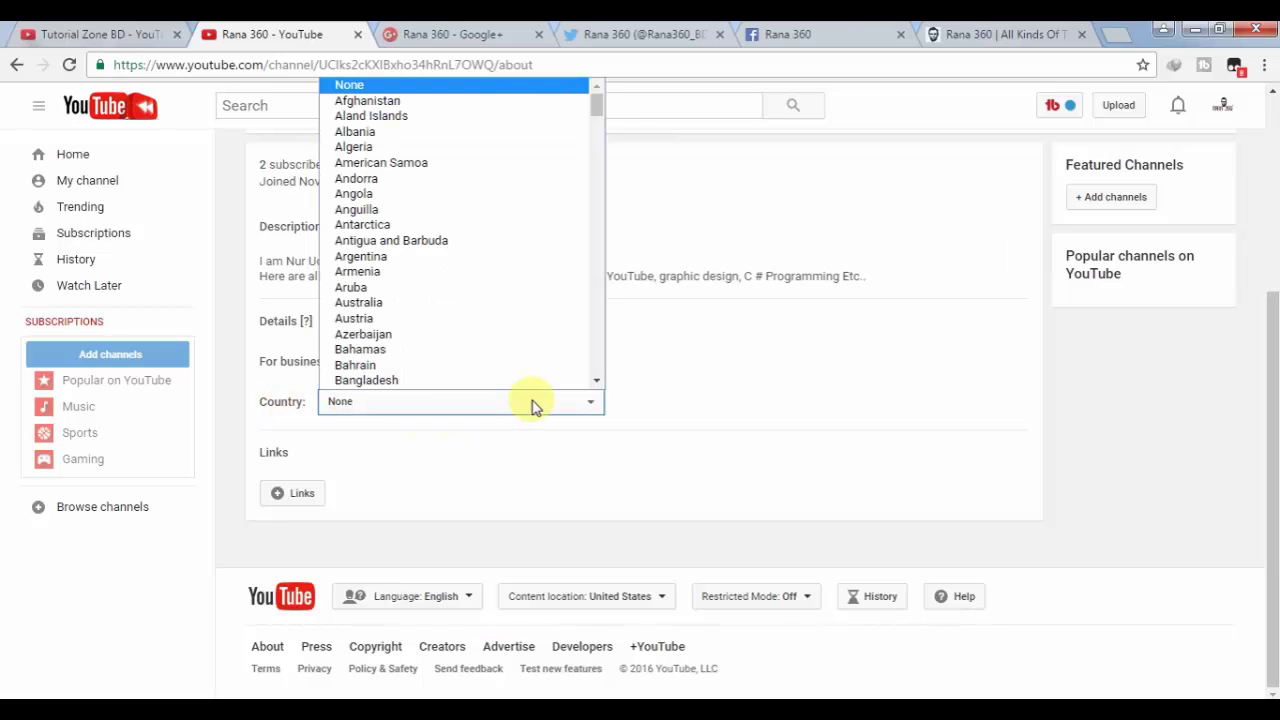
pyautogui.click(345, 381)
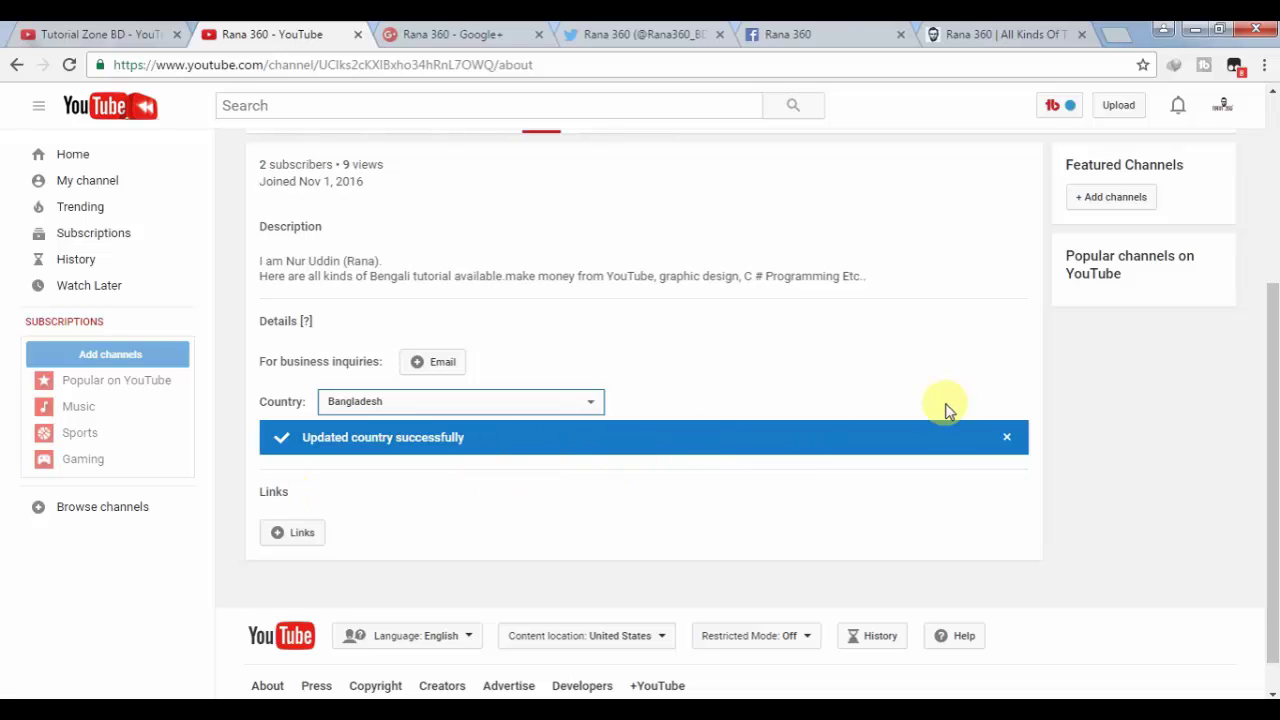
# Check the links on Tutorial Zone BD's About page and open the custom links editor on Rana 360's About page.
pyautogui.scroll(-1, 591, 471)
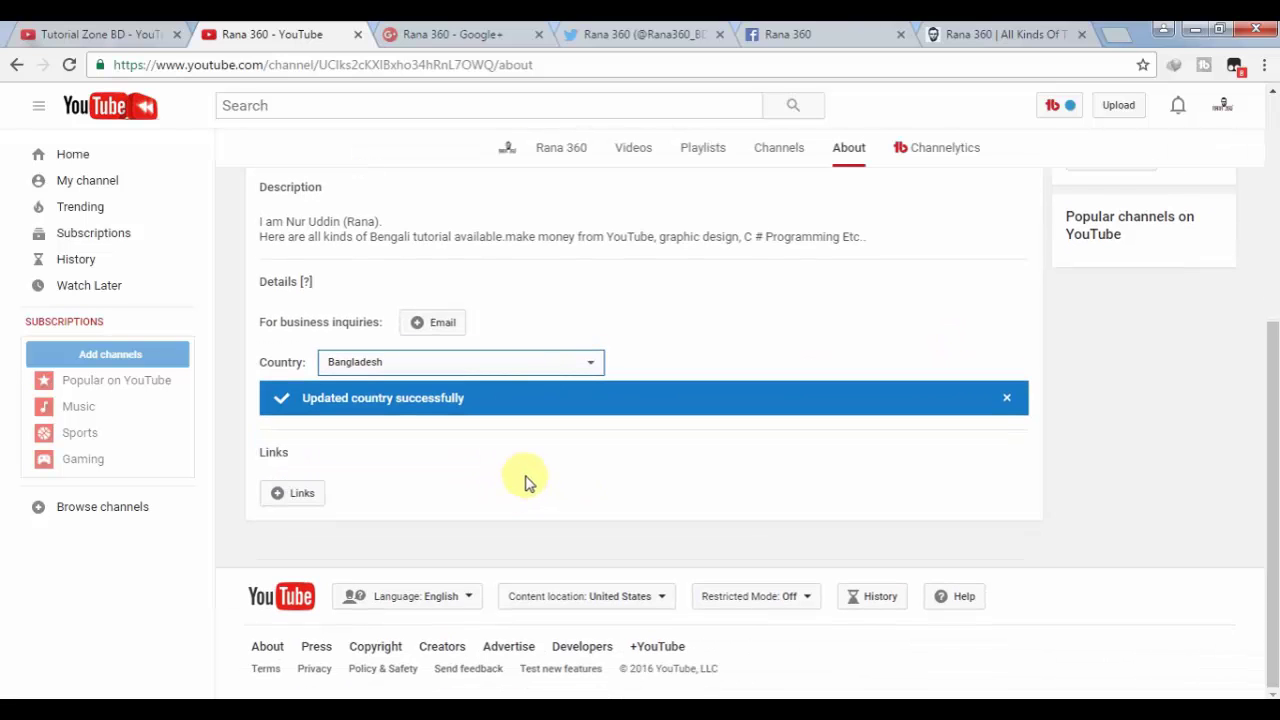
pyautogui.click(130, 32)
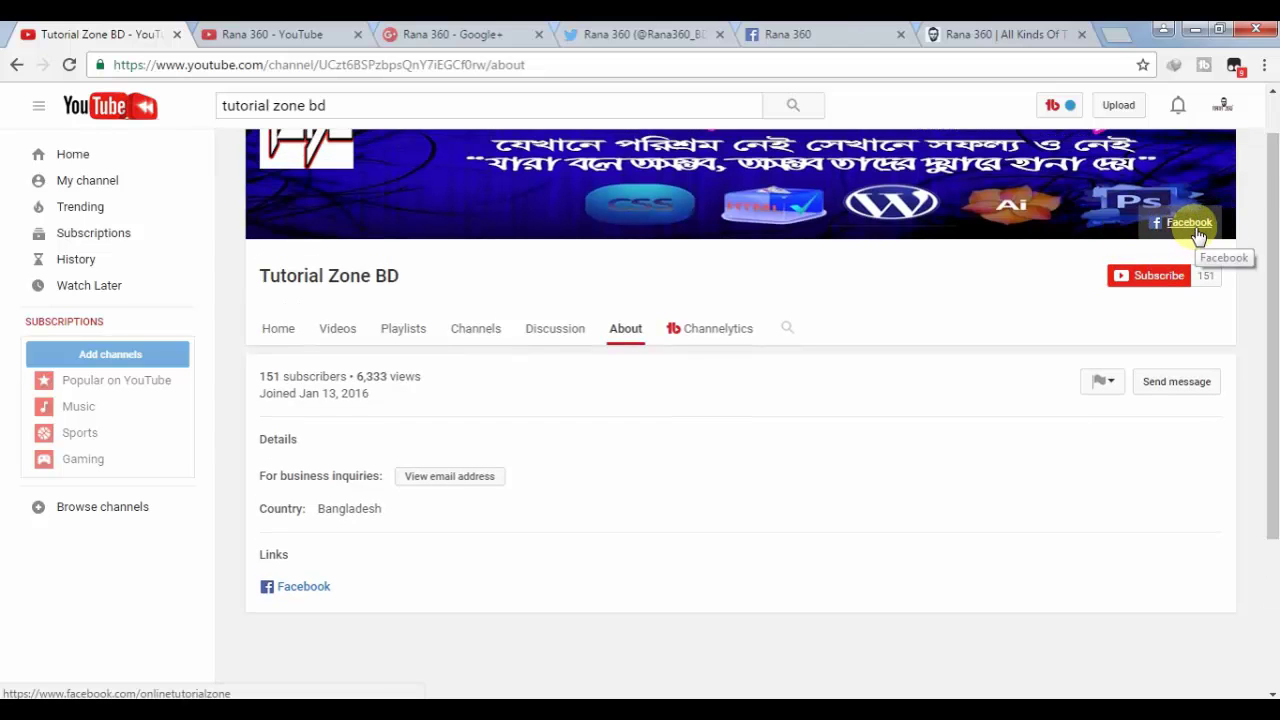
pyautogui.click(286, 34)
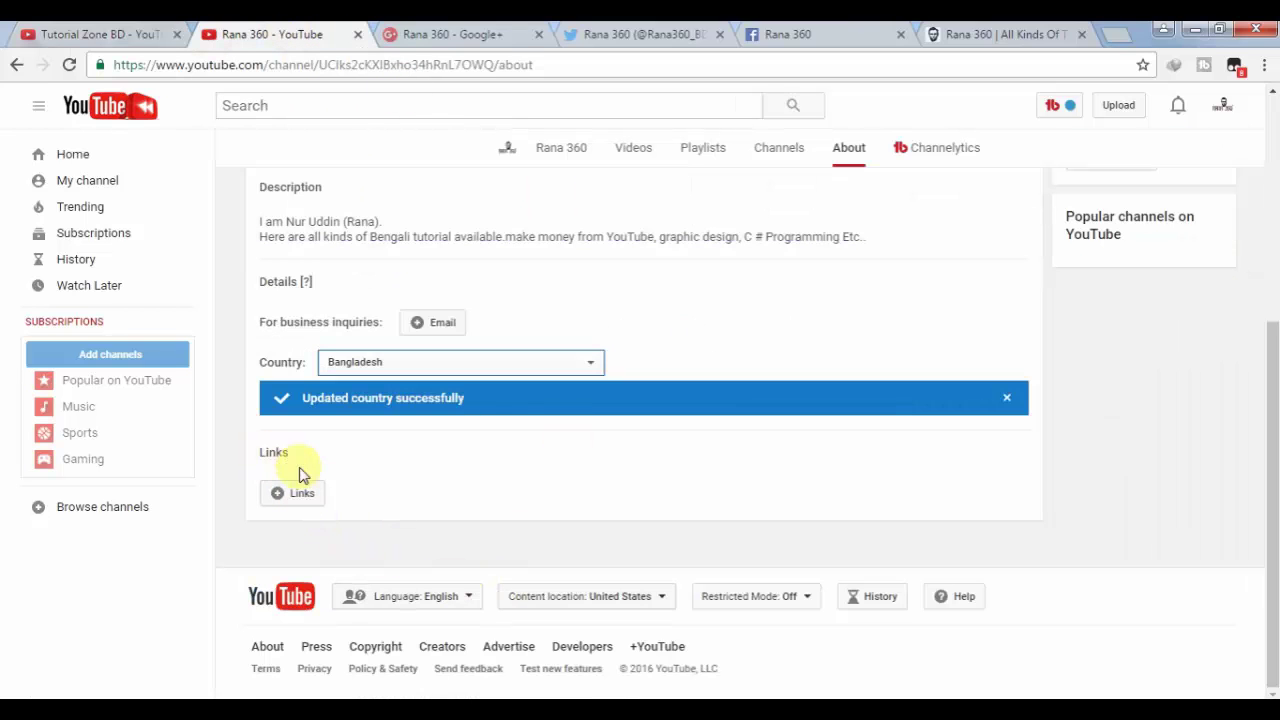
pyautogui.click(297, 505)
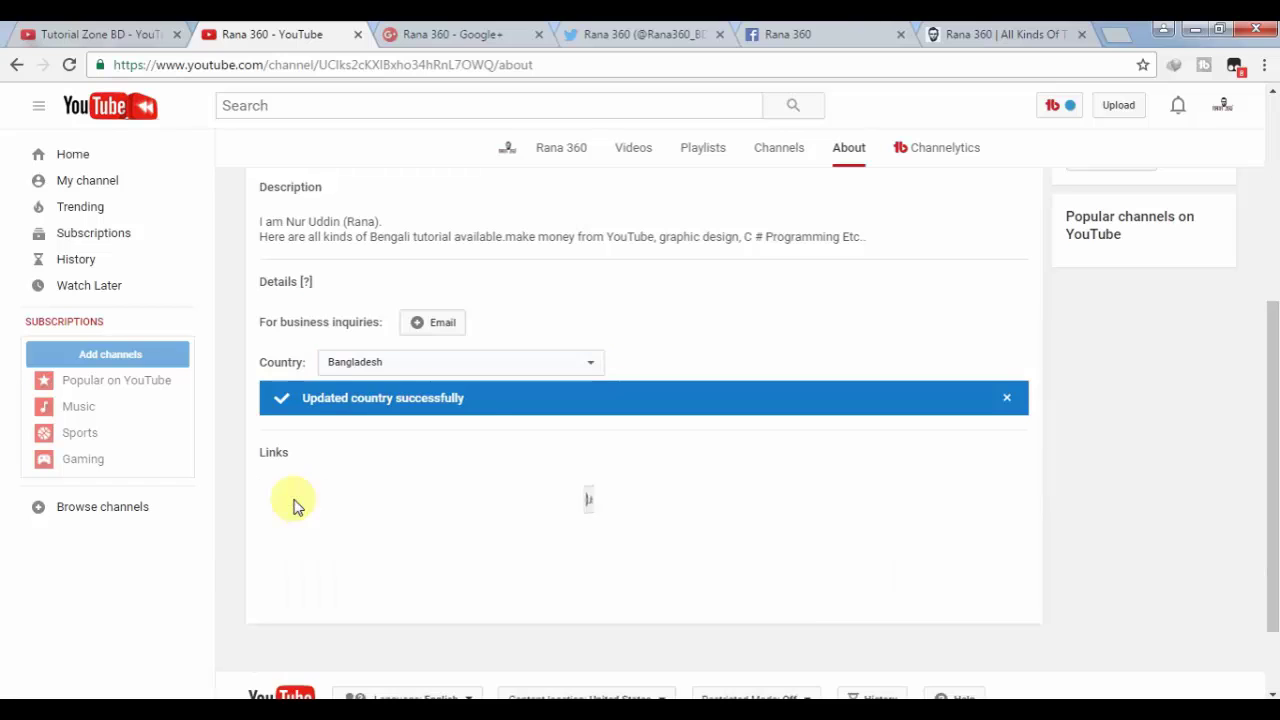
pyautogui.scroll(-1, 390, 514)
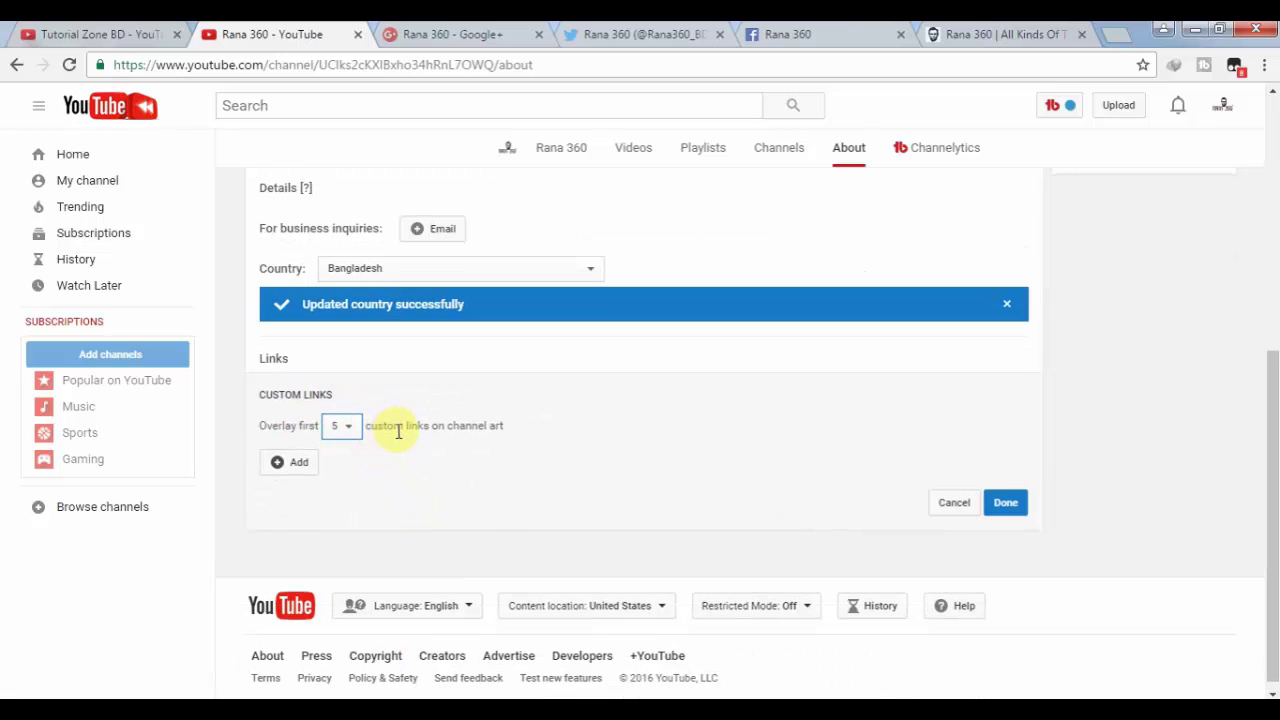
pyautogui.click(291, 462)
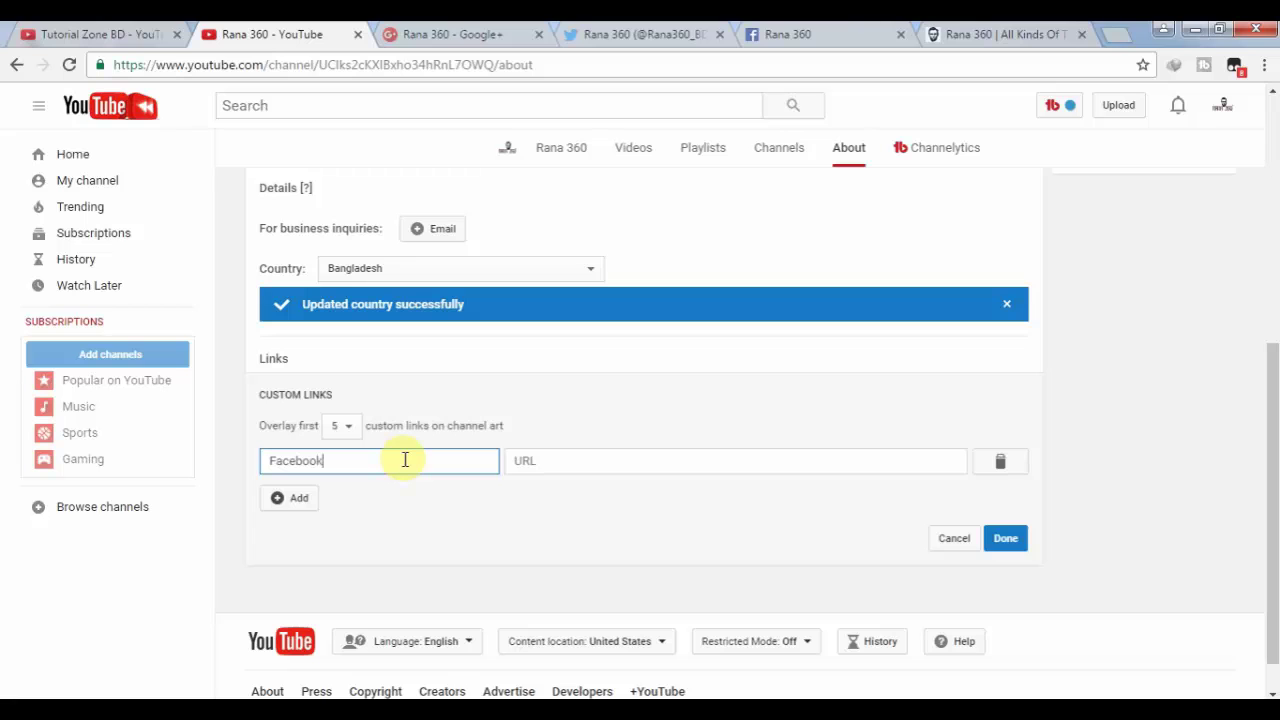
pyautogui.write('Facebook')
pyautogui.click(520, 460)
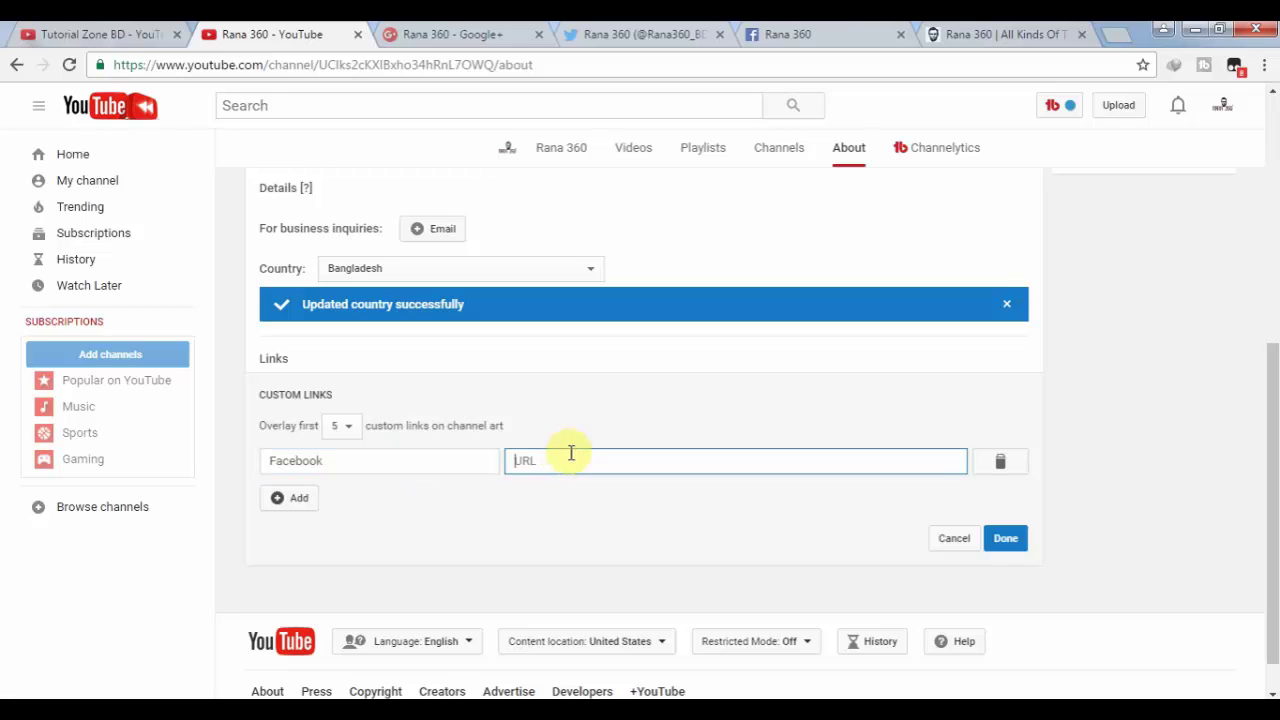
pyautogui.click(787, 34)
pyautogui.hotkey('ctrl', 'l')
pyautogui.hotkey('ctrl', 'c')
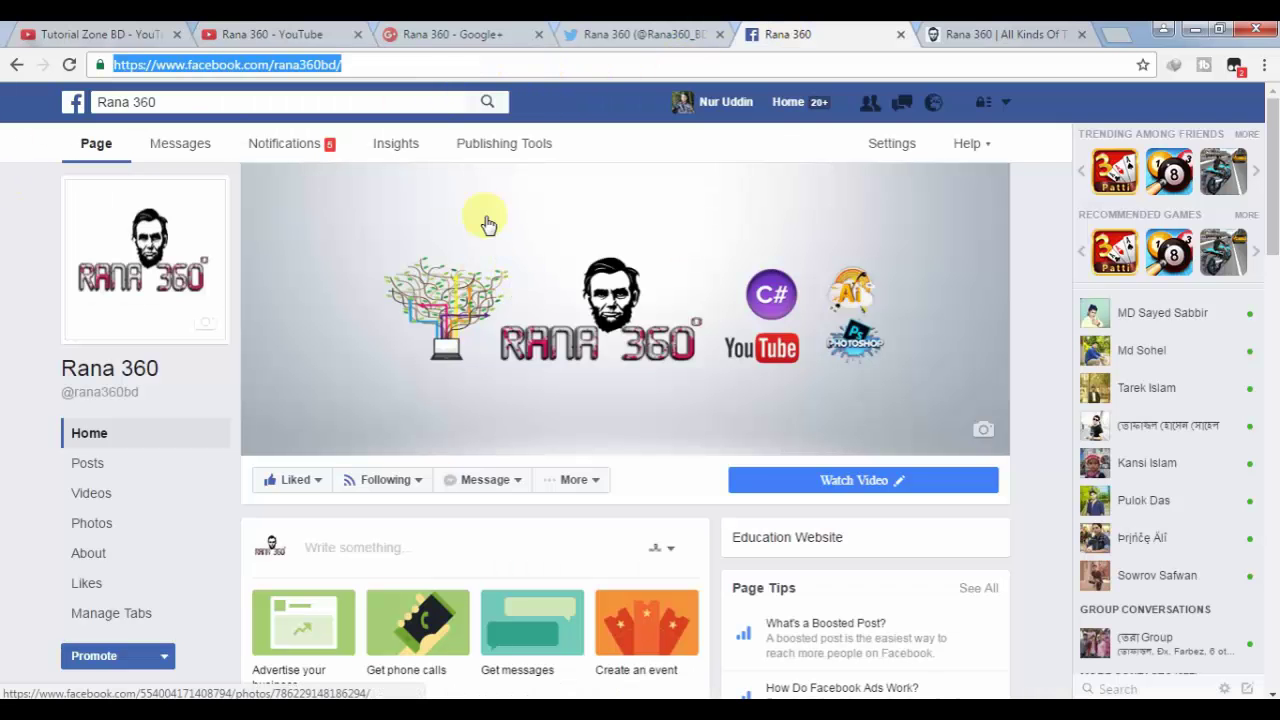
pyautogui.click(266, 35)
pyautogui.hotkey('ctrl', 'v')
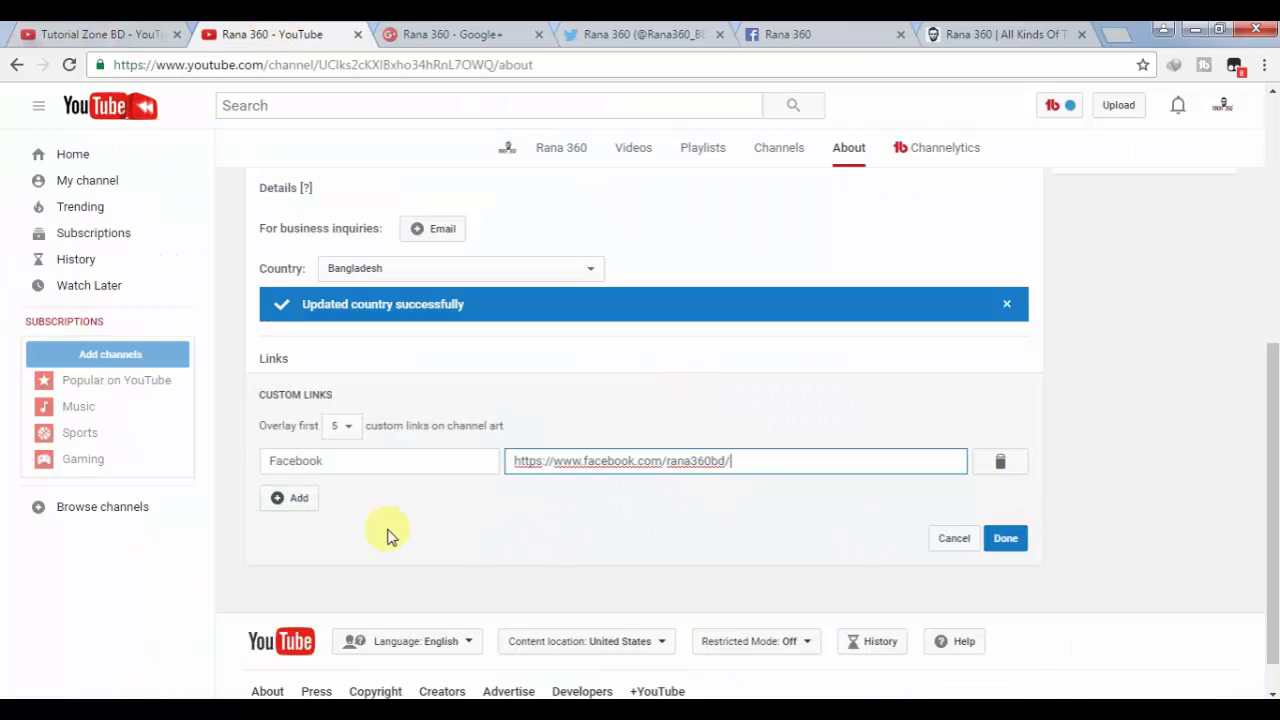
pyautogui.click(294, 498)
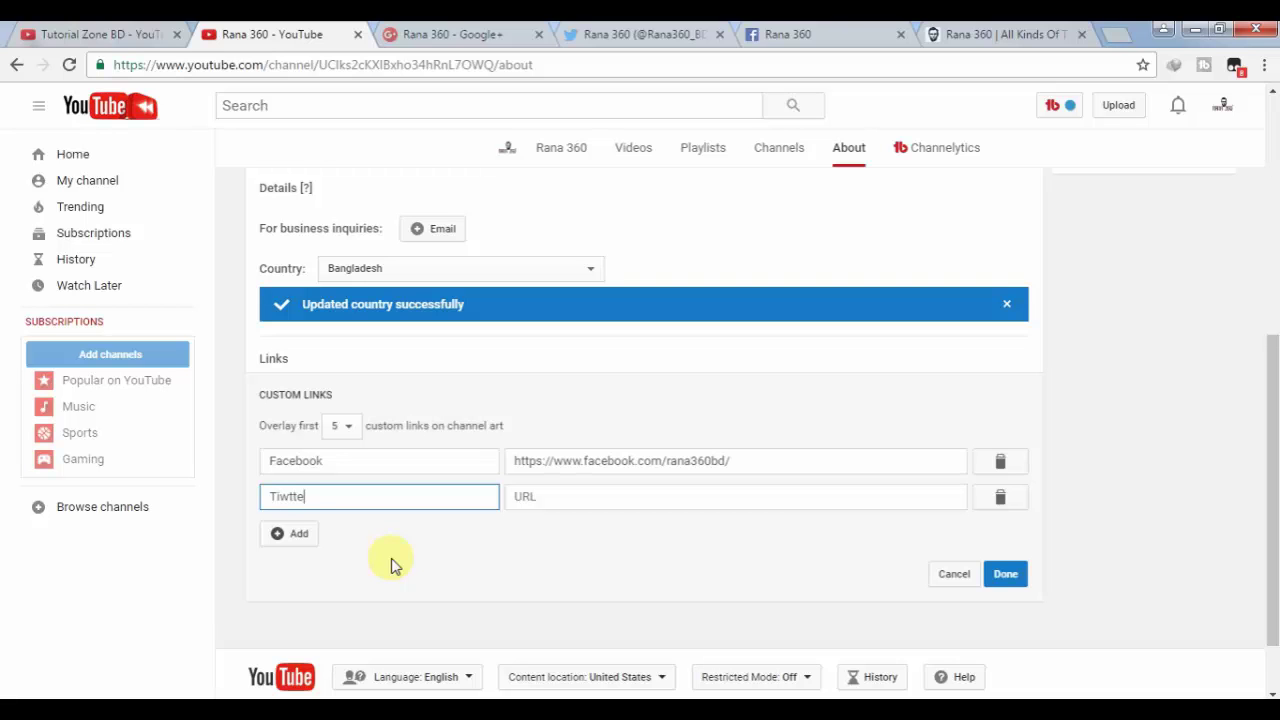
pyautogui.click(543, 496)
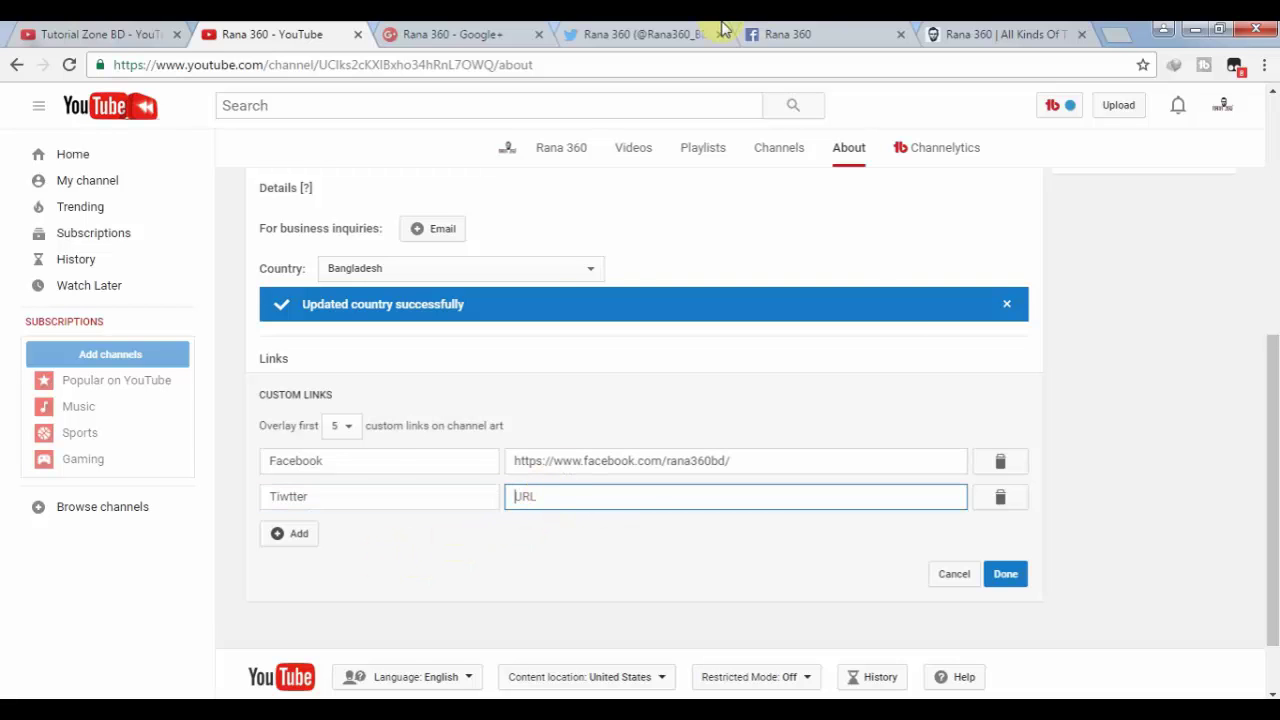
pyautogui.click(611, 36)
pyautogui.click(378, 64)
pyautogui.hotkey('ctrl', 'c')
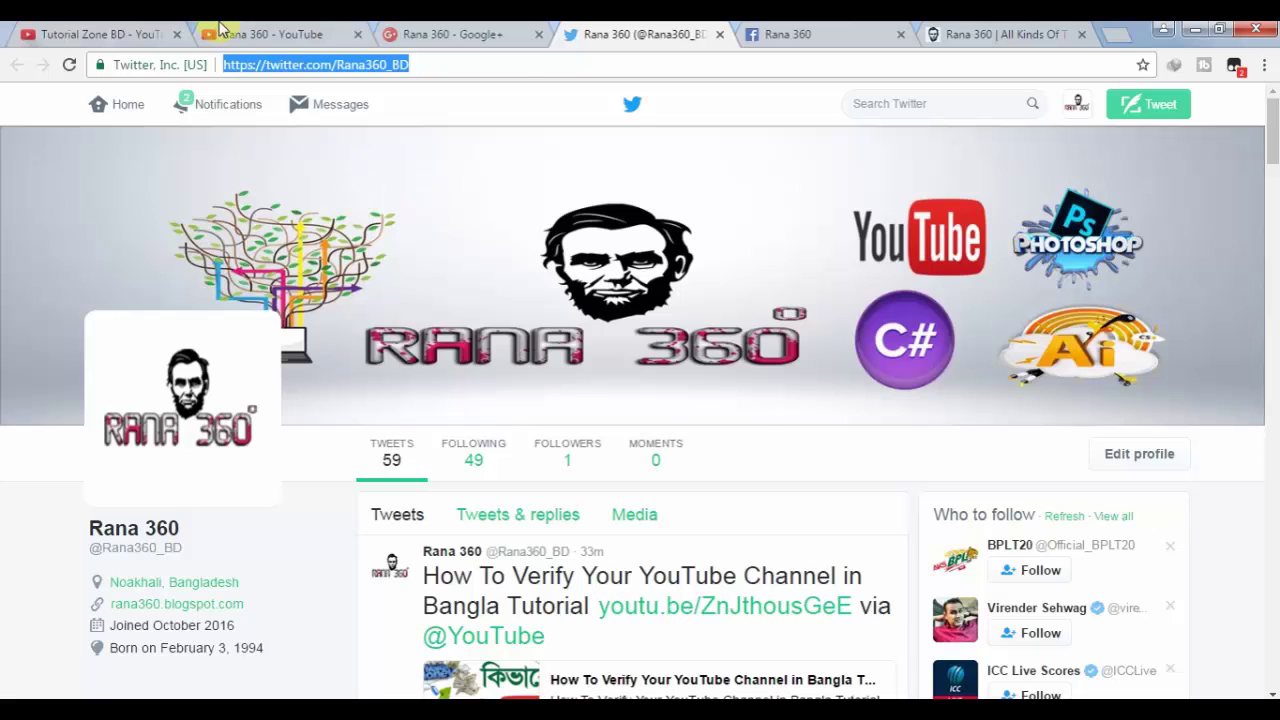
pyautogui.click(268, 34)
pyautogui.hotkey('ctrl', 'v')
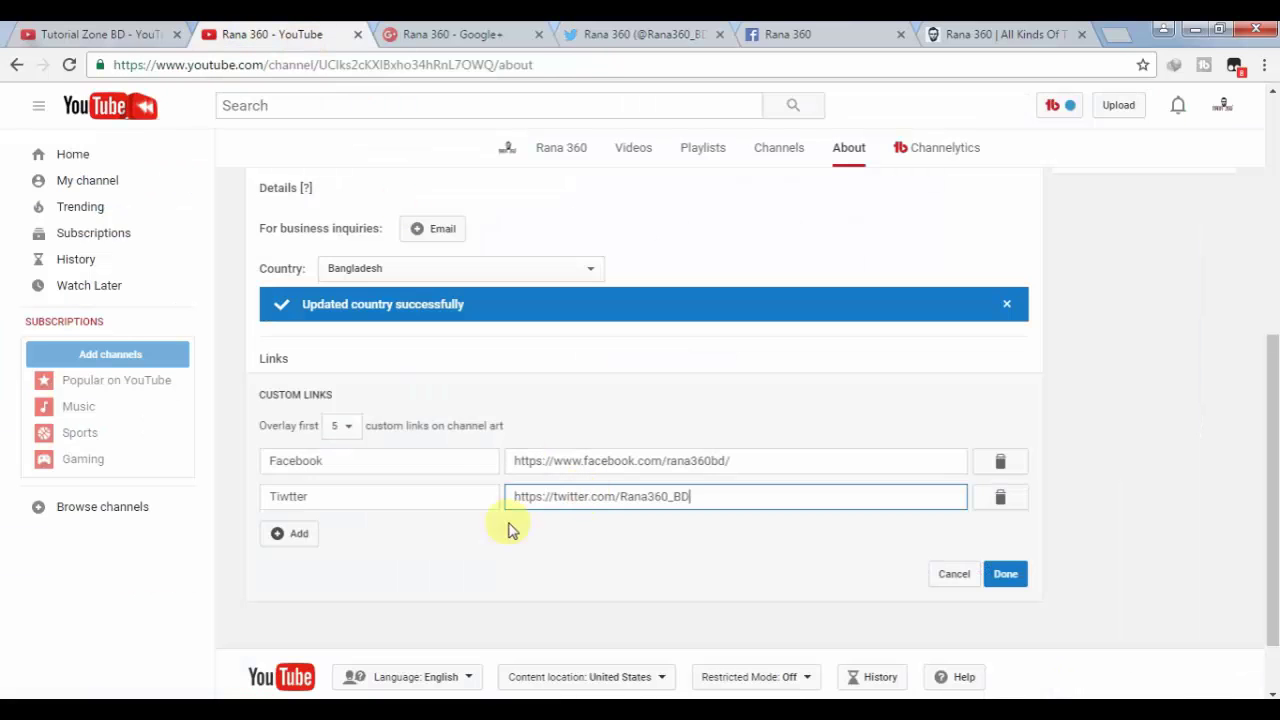
# Add a third custom link titled Google+ with the URL copied from Rana 360's Google+ profile page.
pyautogui.click(282, 534)
pyautogui.click(385, 536)
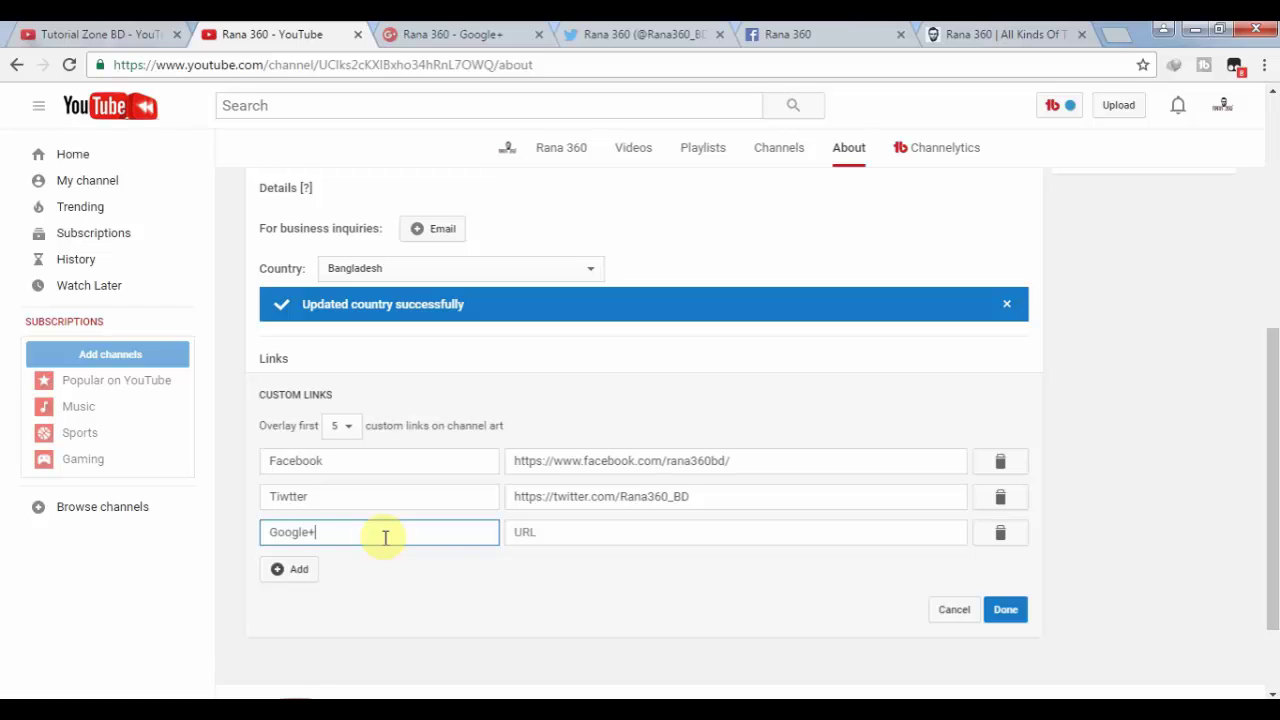
pyautogui.click(528, 532)
pyautogui.click(480, 34)
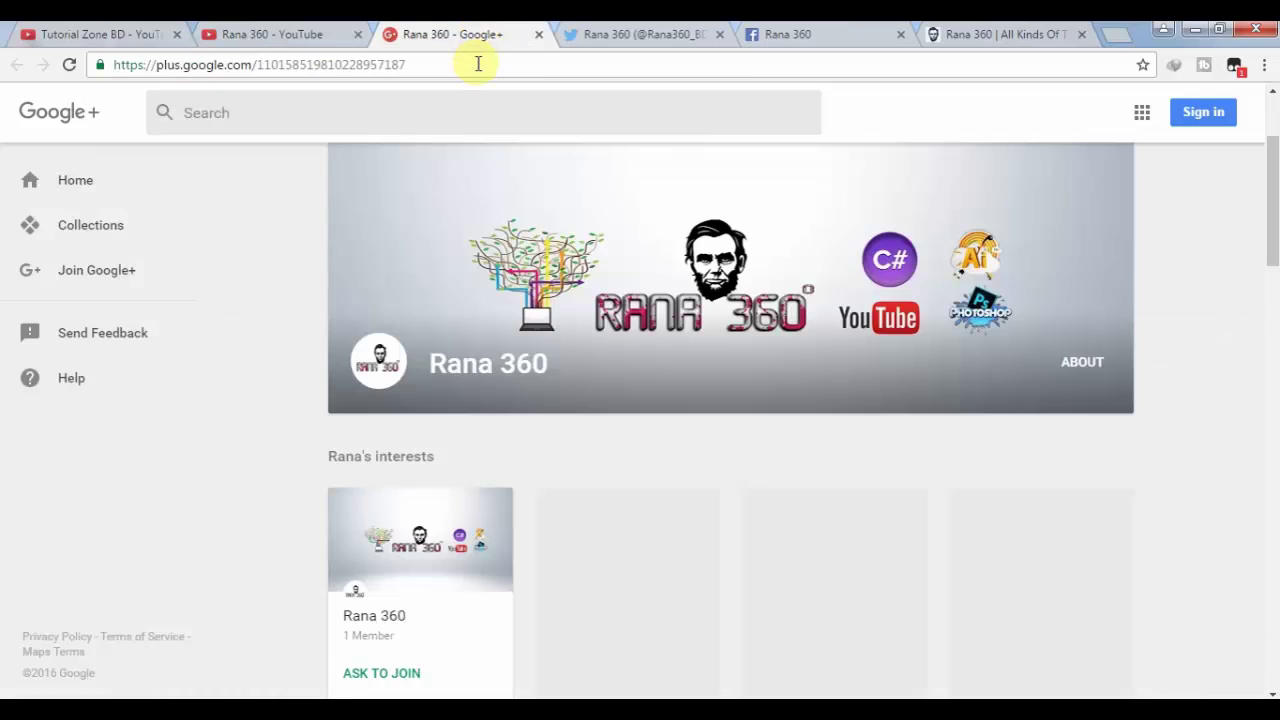
pyautogui.click(478, 63)
pyautogui.hotkey('ctrl', 'c')
pyautogui.click(280, 34)
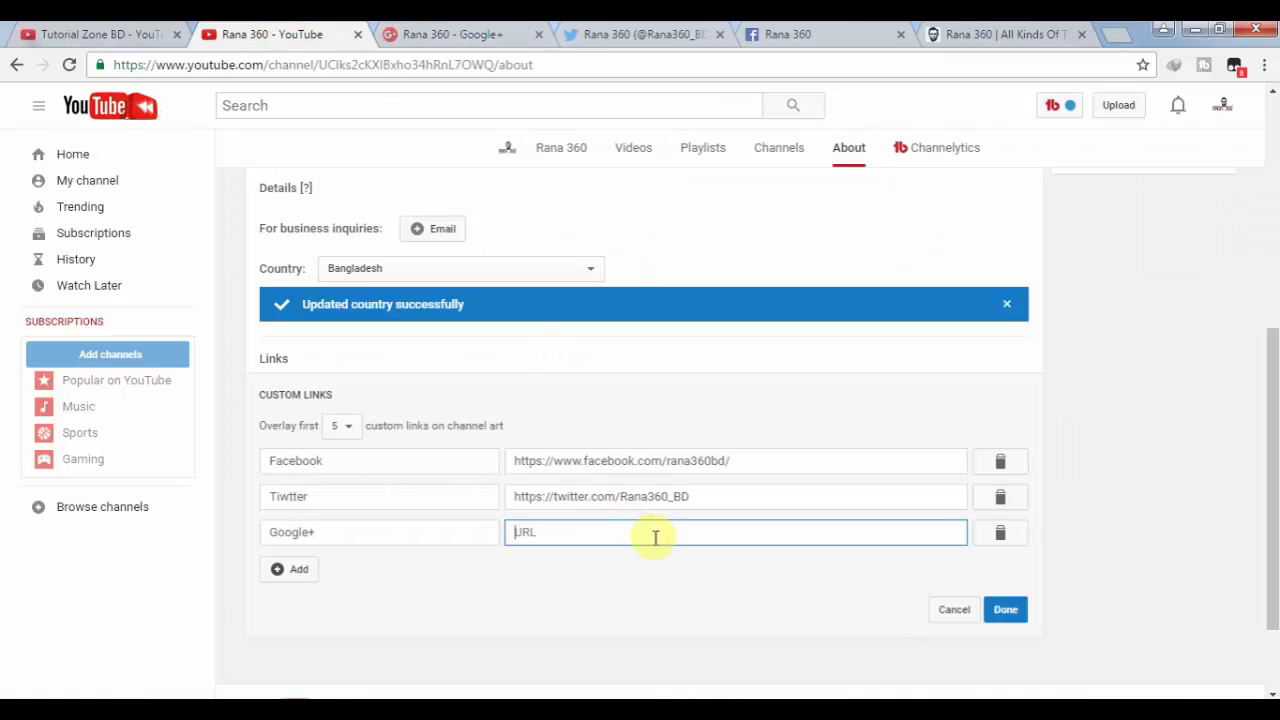
pyautogui.hotkey('ctrl', 'v')
# Add a fourth custom link titled Web with the copied rana360.blogspot.com address and save the custom links.
pyautogui.click(306, 574)
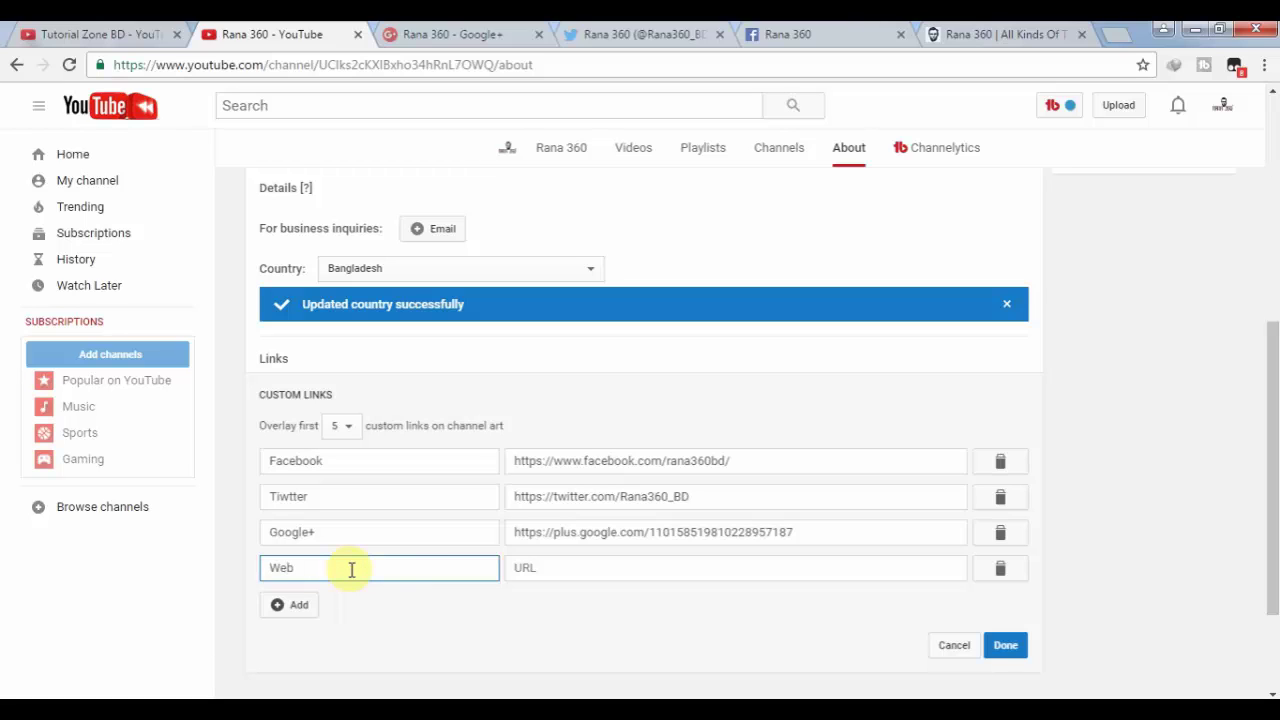
pyautogui.click(556, 565)
pyautogui.click(1010, 34)
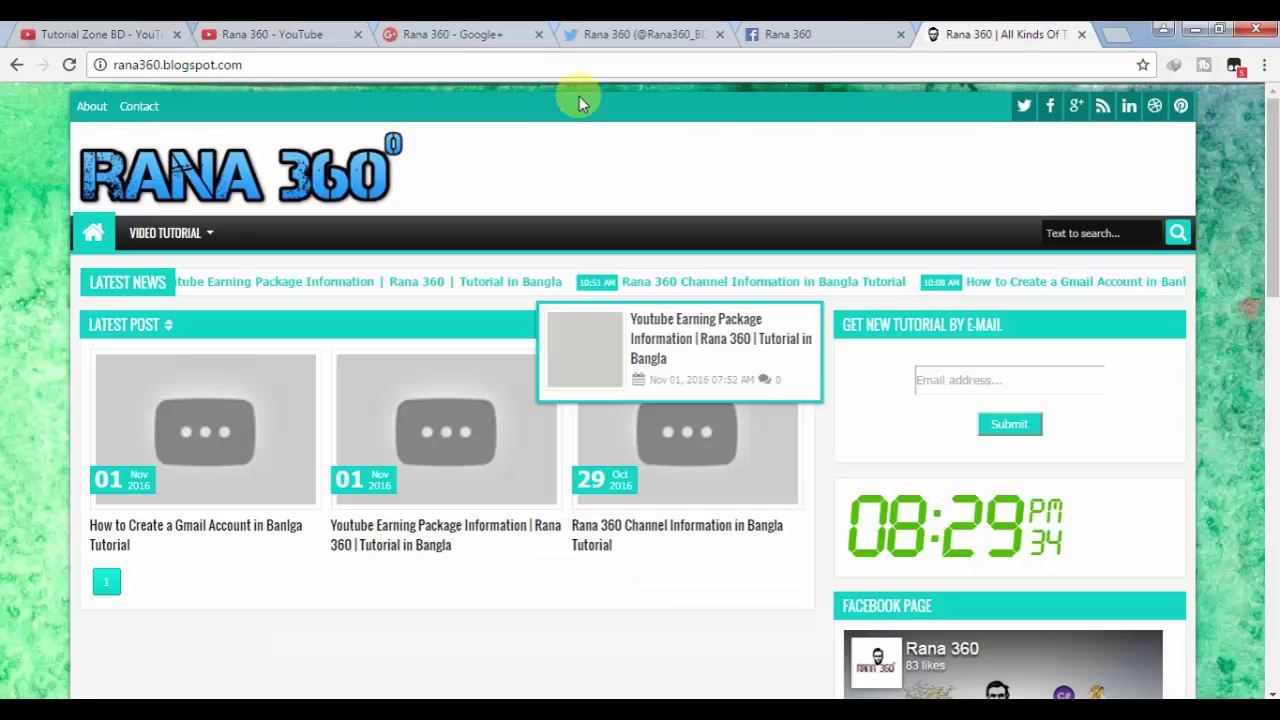
pyautogui.click(125, 64)
pyautogui.hotkey('ctrl', 'c')
pyautogui.click(307, 28)
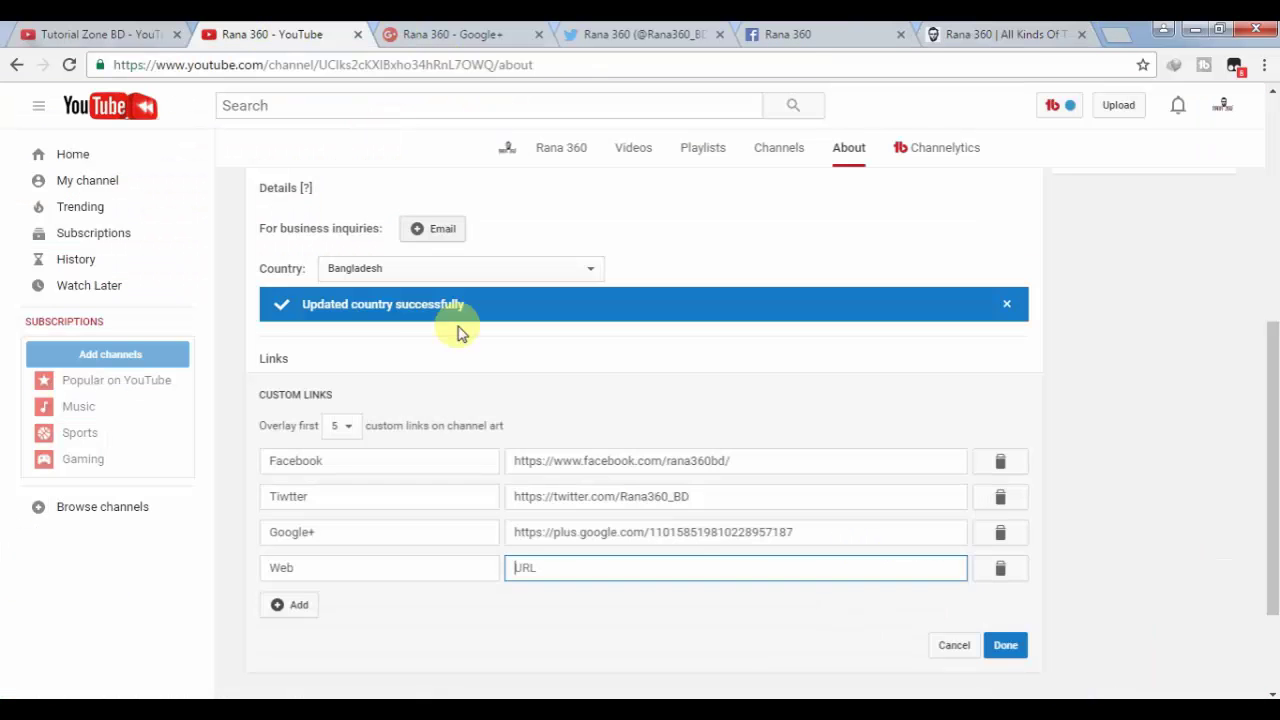
pyautogui.hotkey('ctrl', 'v')
pyautogui.click(1005, 655)
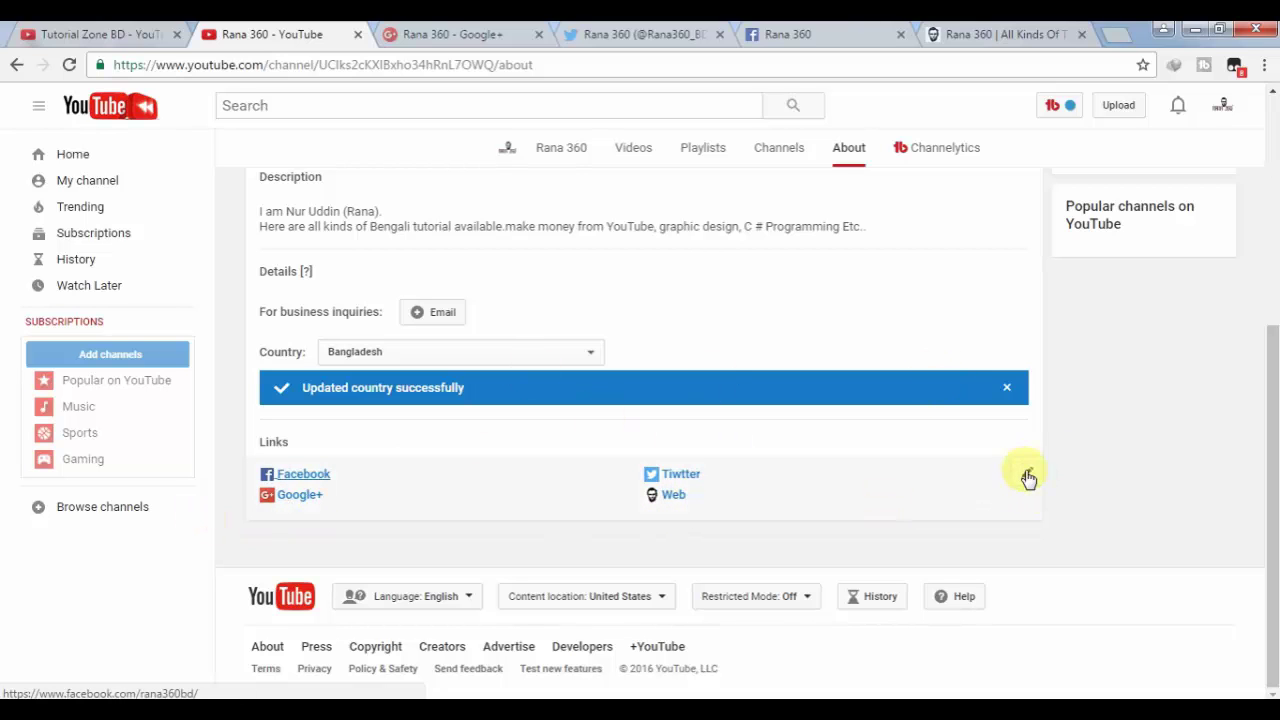
# Examine the custom links on Rana 360's channel banner and About page, comparing them with Tutorial Zone BD.
pyautogui.scroll(1, 852, 392)
pyautogui.scroll(3, 852, 392)
pyautogui.scroll(-3, 640, 349)
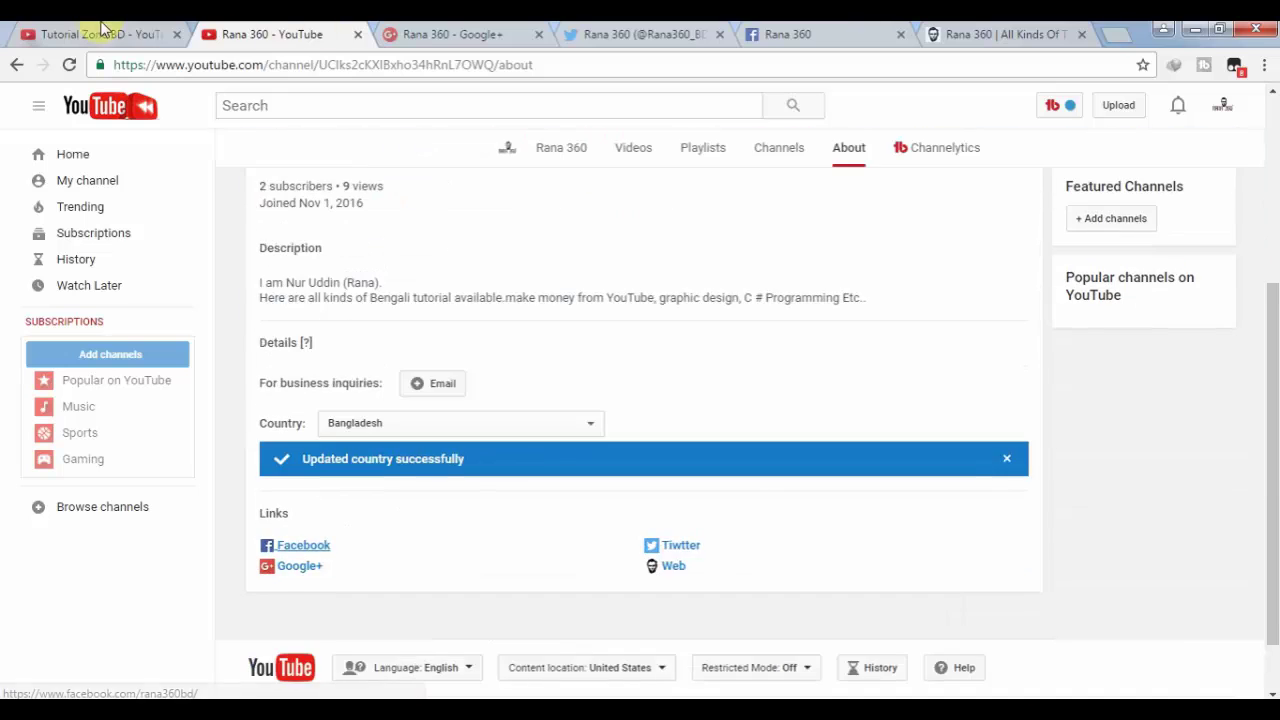
pyautogui.click(100, 34)
pyautogui.click(300, 34)
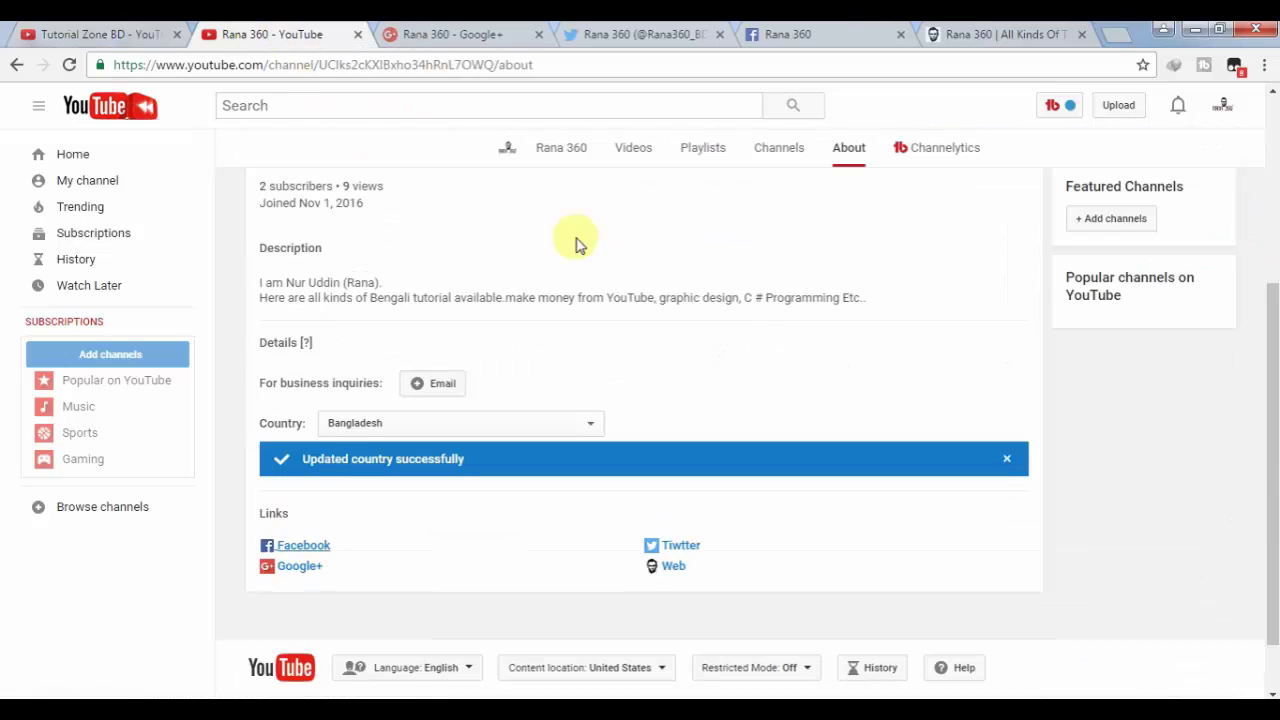
pyautogui.scroll(3, 700, 320)
pyautogui.scroll(1, 783, 352)
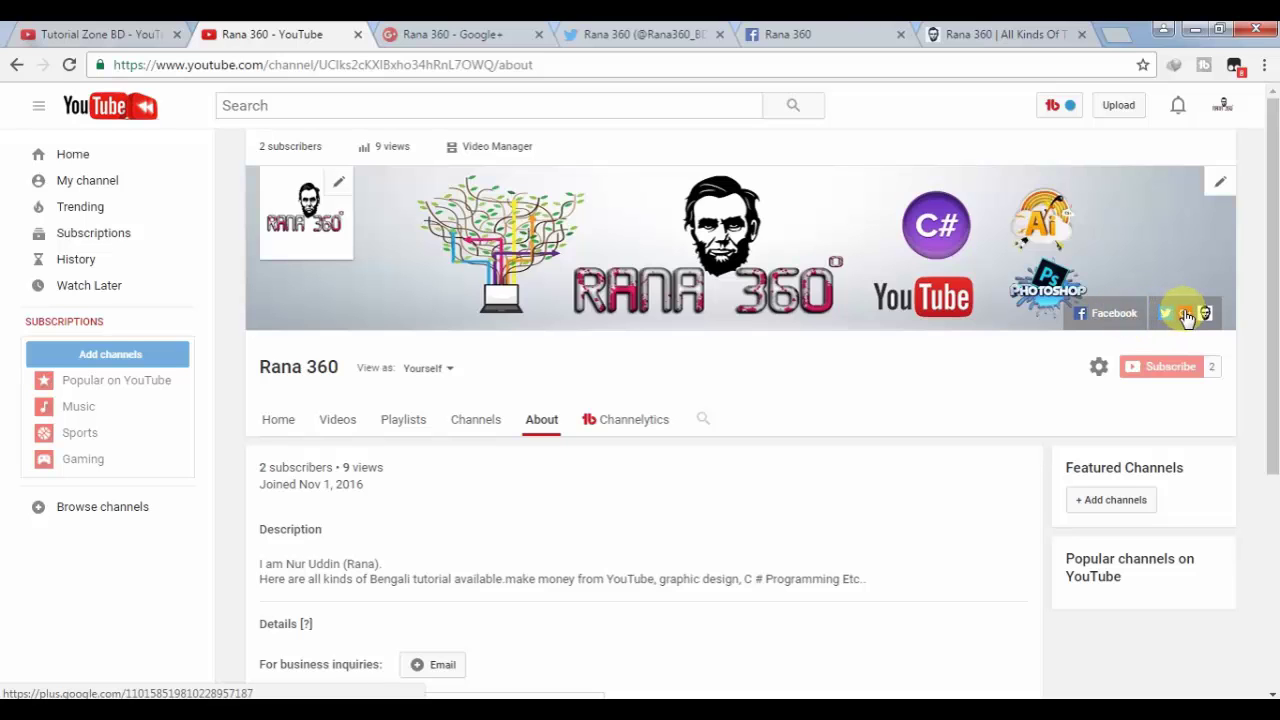
pyautogui.scroll(-2, 917, 371)
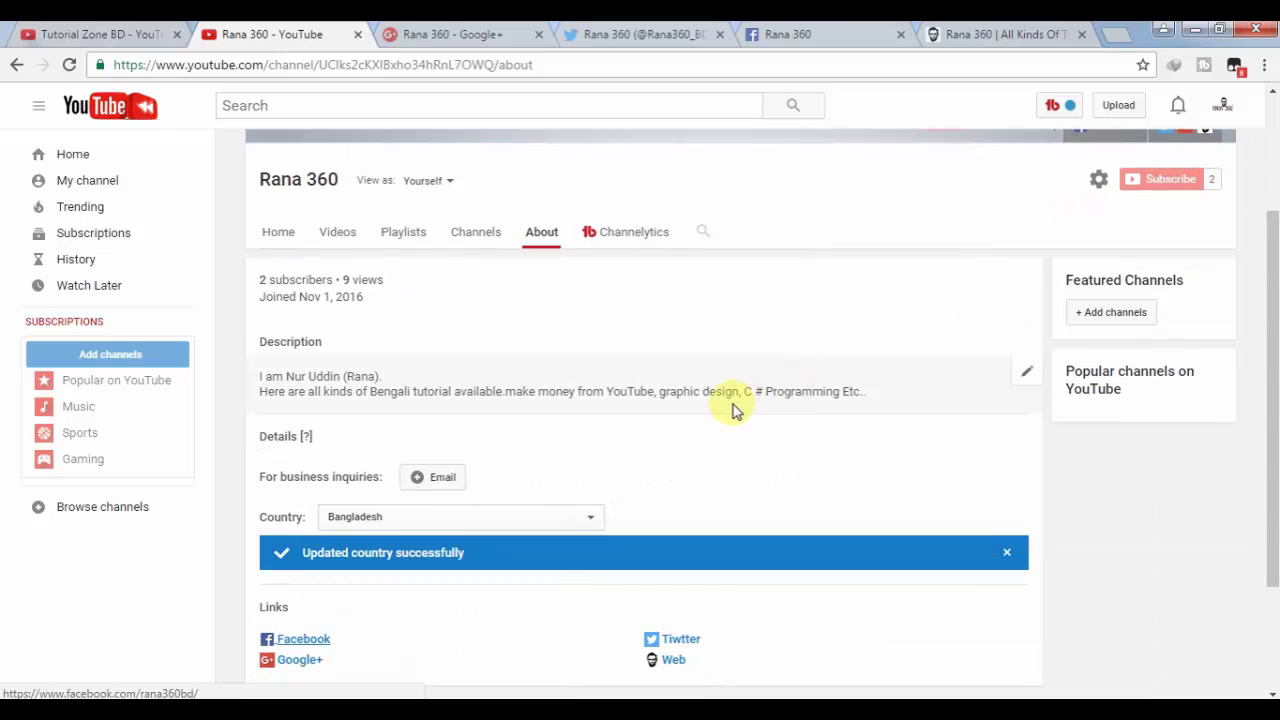
pyautogui.scroll(2, 735, 410)
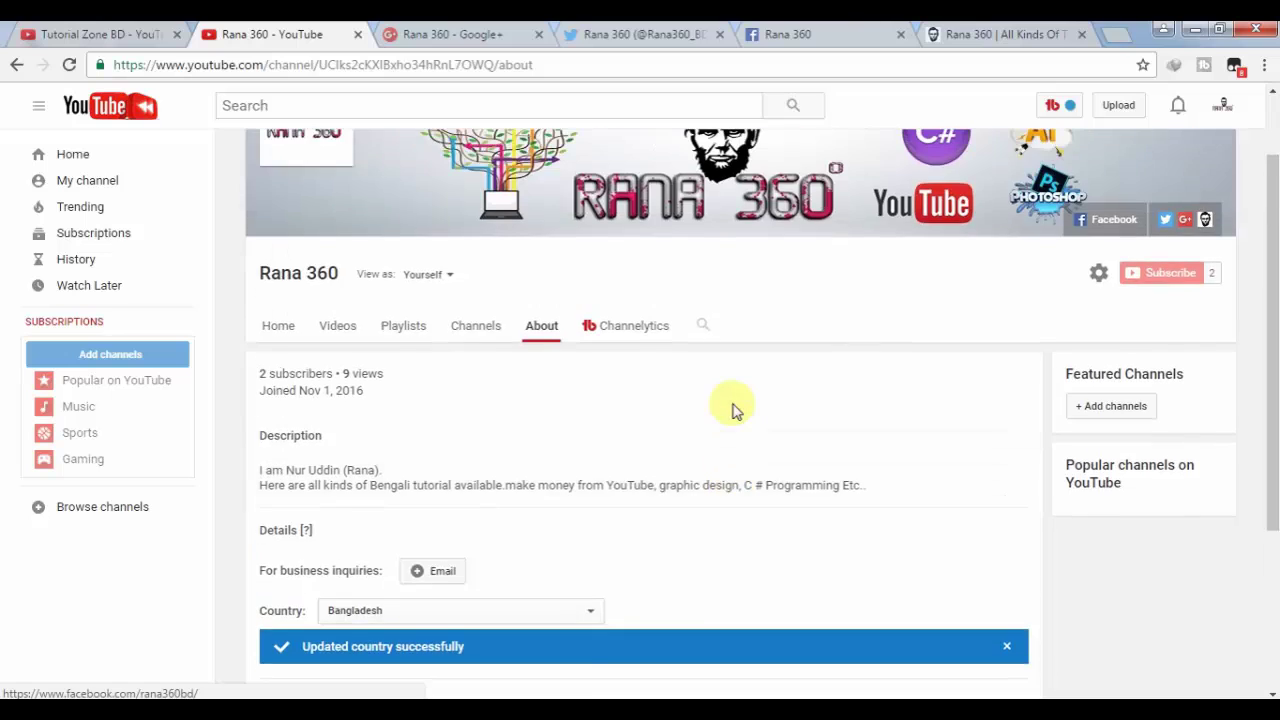
pyautogui.scroll(-1, 738, 410)
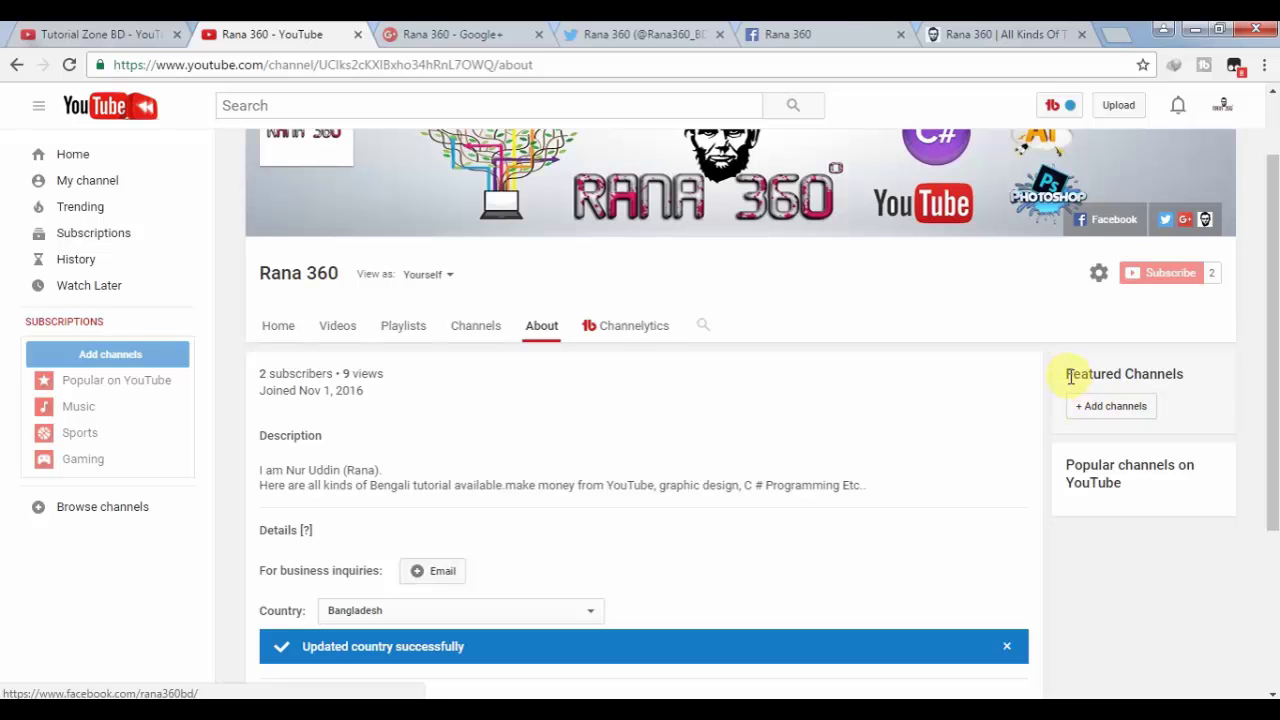
# Start adding channels to the Featured Channels section and set the section title to Tutorial Zone BD.
pyautogui.moveTo(1071, 376); pyautogui.dragTo(1200, 386)
pyautogui.click(1143, 409)
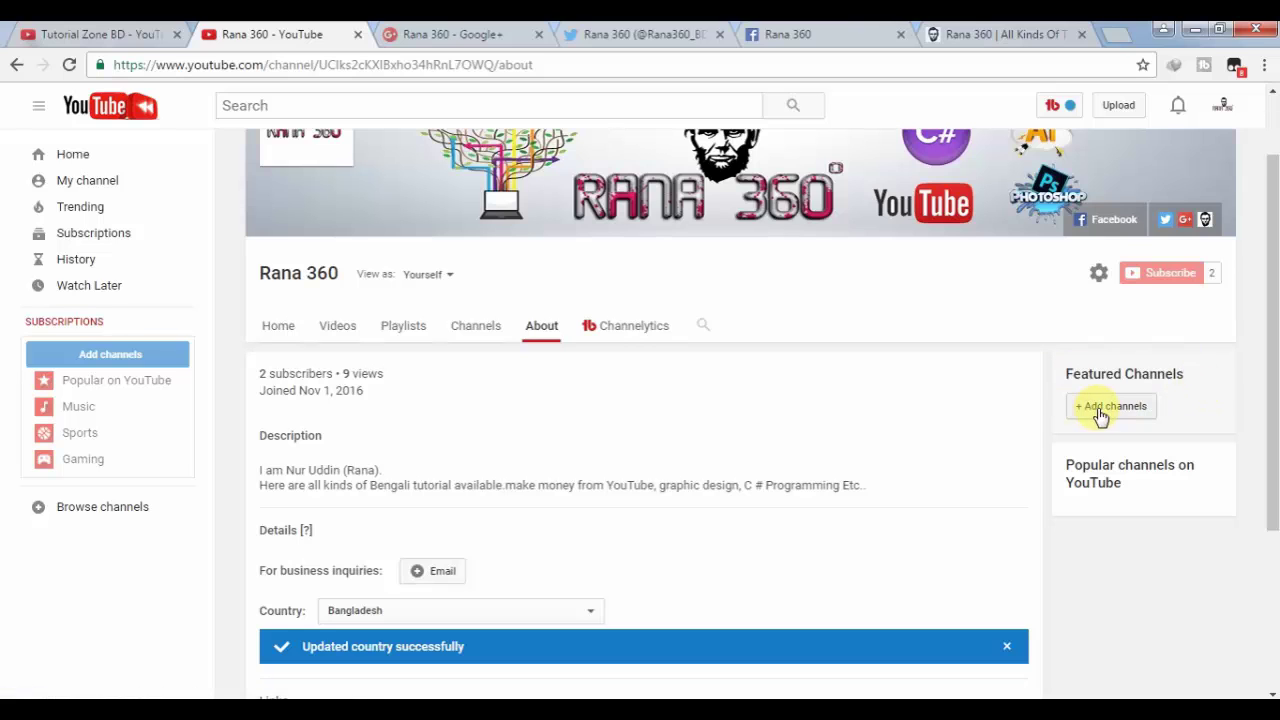
pyautogui.click(1104, 412)
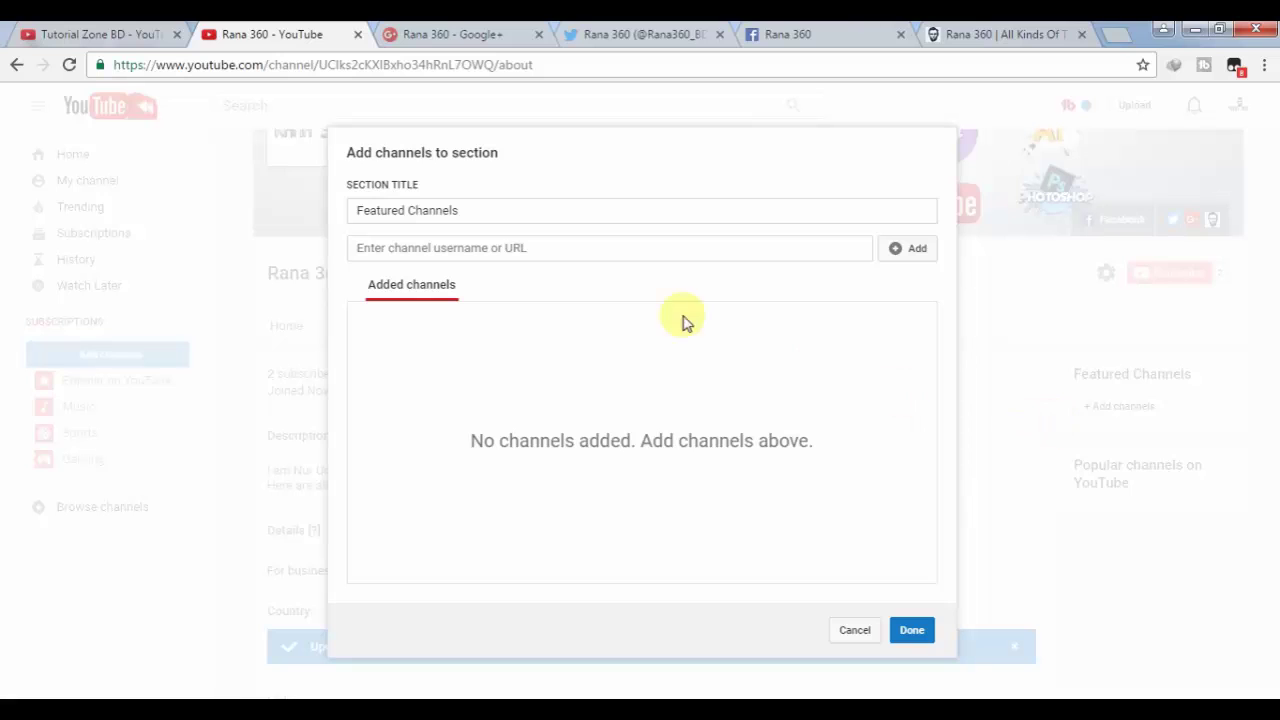
pyautogui.click(491, 209)
pyautogui.moveTo(491, 209); pyautogui.dragTo(144, 210)
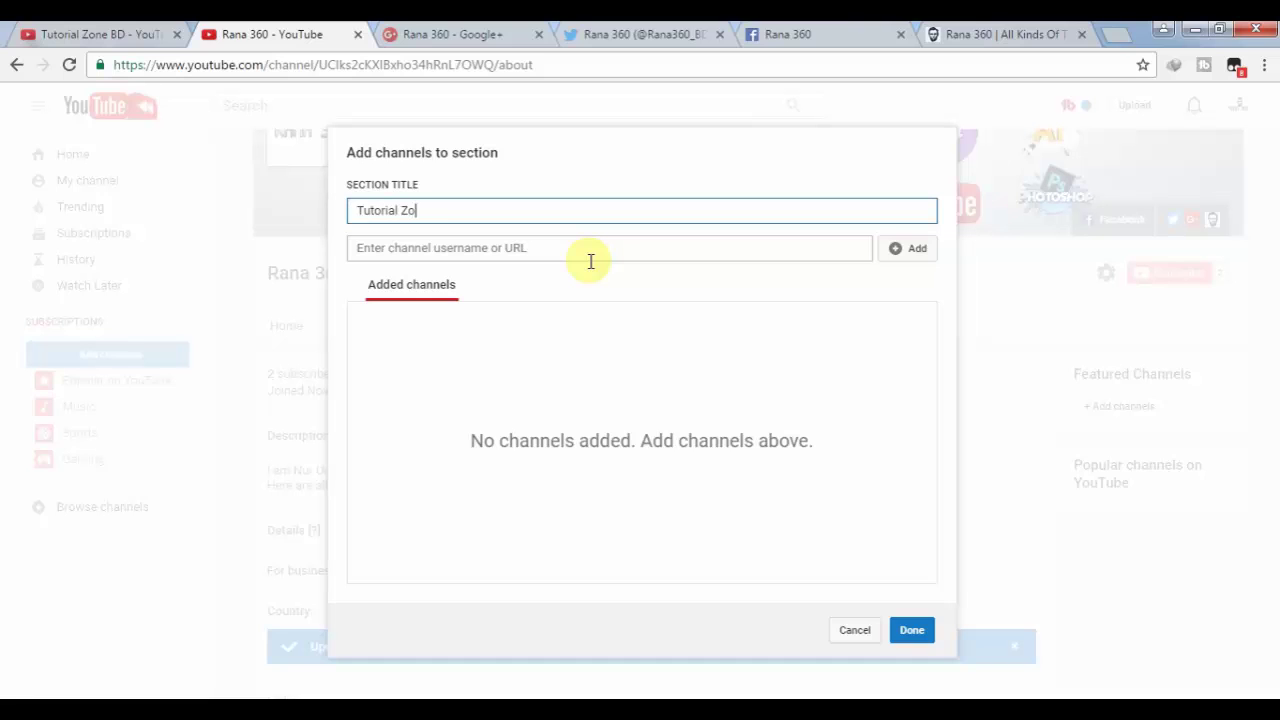
# Add Tutorial Zone BD to the section using its copied channel URL without the /about ending.
pyautogui.click(591, 261)
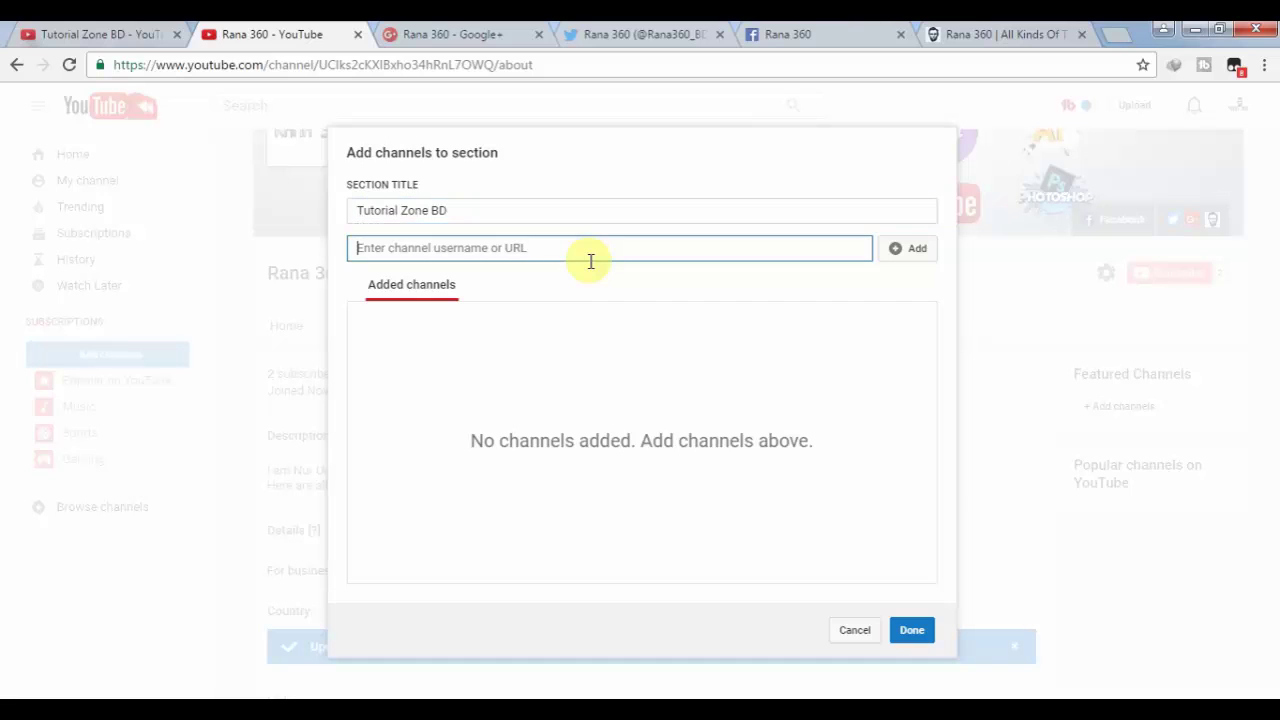
pyautogui.click(70, 34)
pyautogui.click(480, 65)
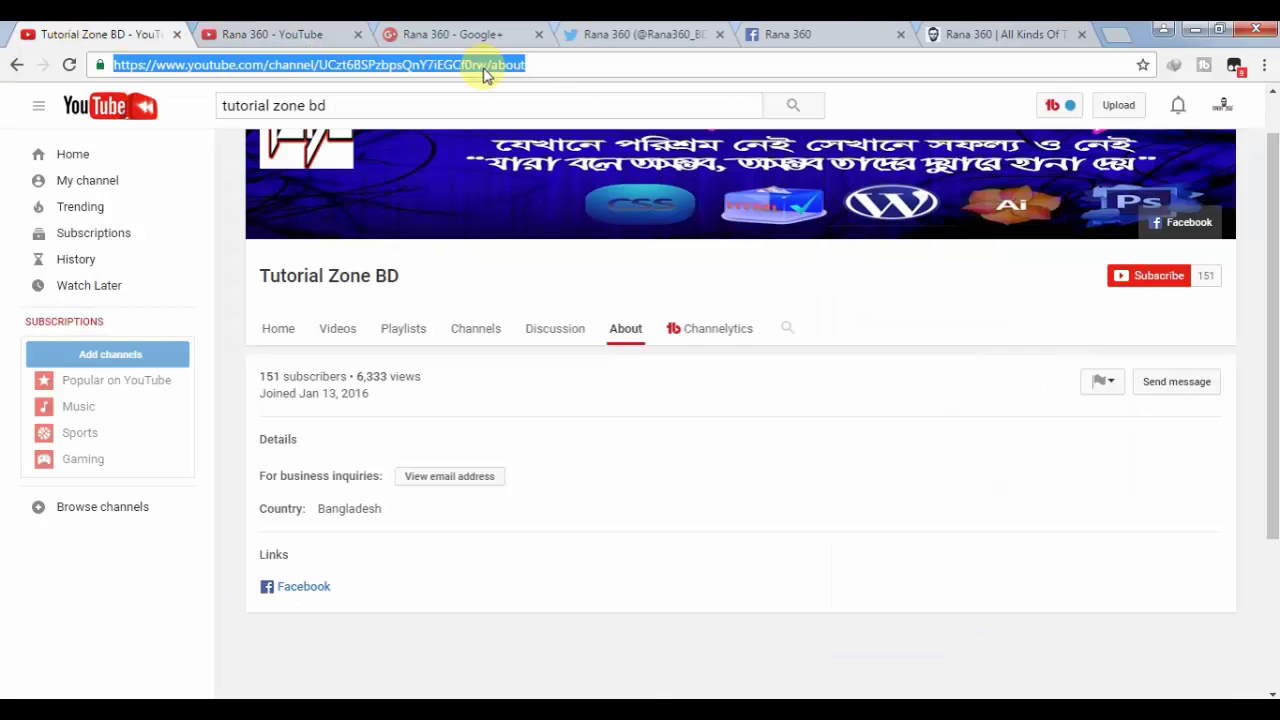
pyautogui.click(485, 65)
pyautogui.moveTo(487, 64); pyautogui.dragTo(113, 64)
pyautogui.hotkey('ctrl', 'c')
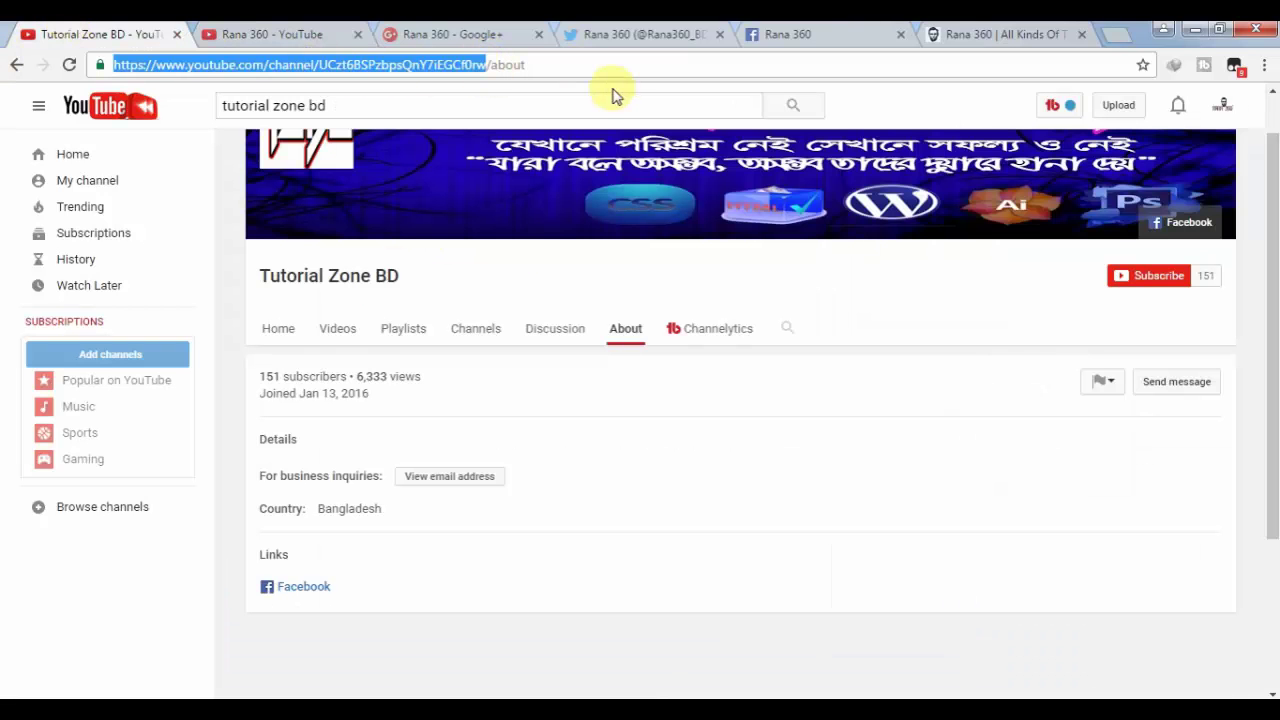
pyautogui.click(280, 34)
pyautogui.hotkey('ctrl', 'v')
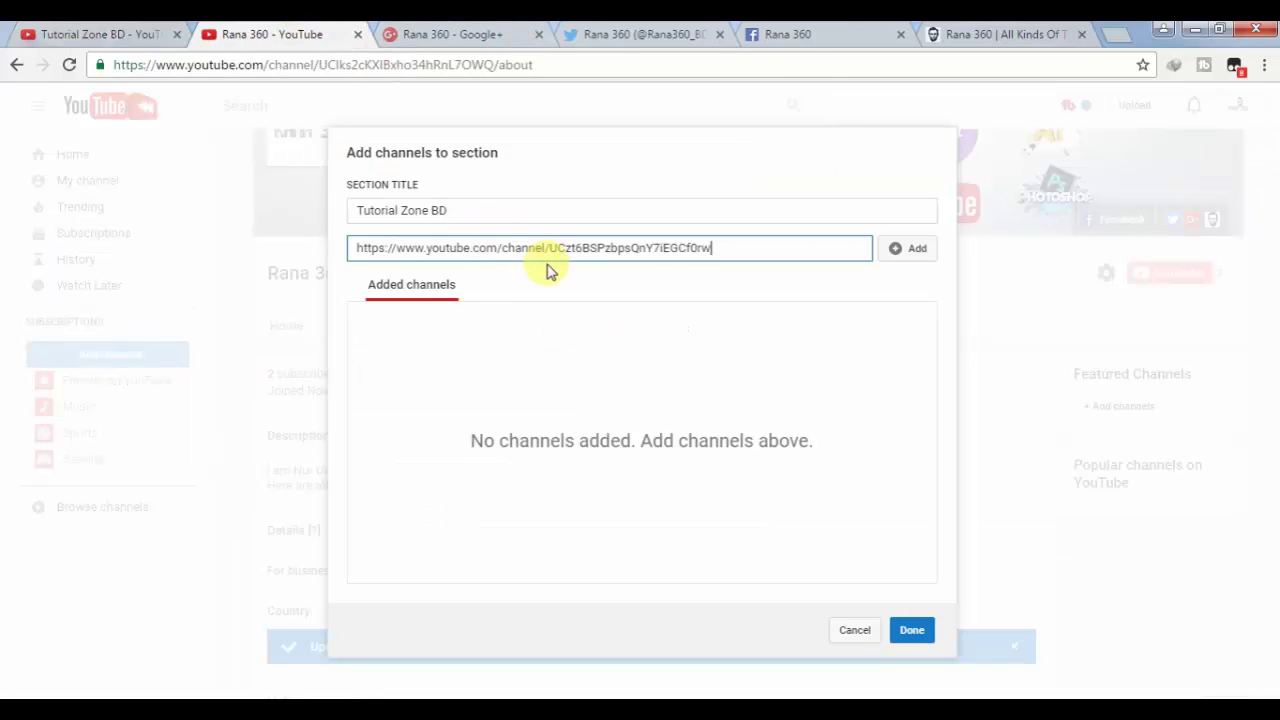
pyautogui.click(422, 297)
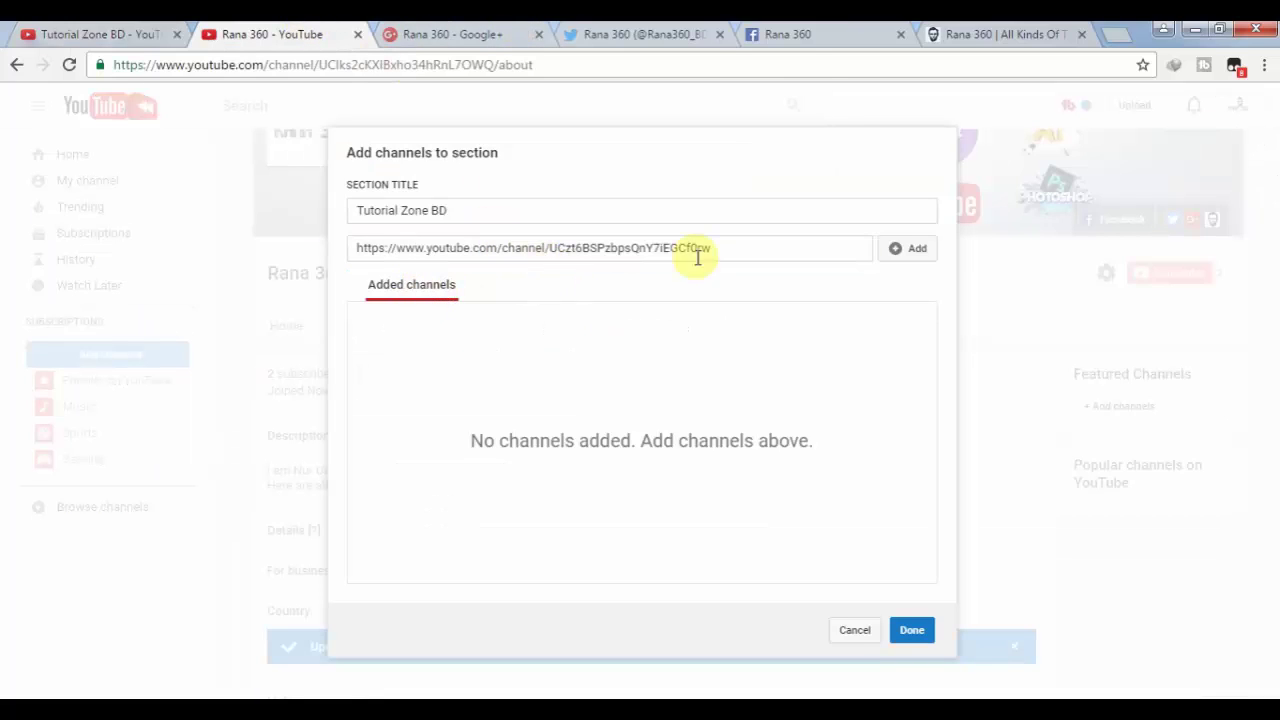
pyautogui.click(908, 256)
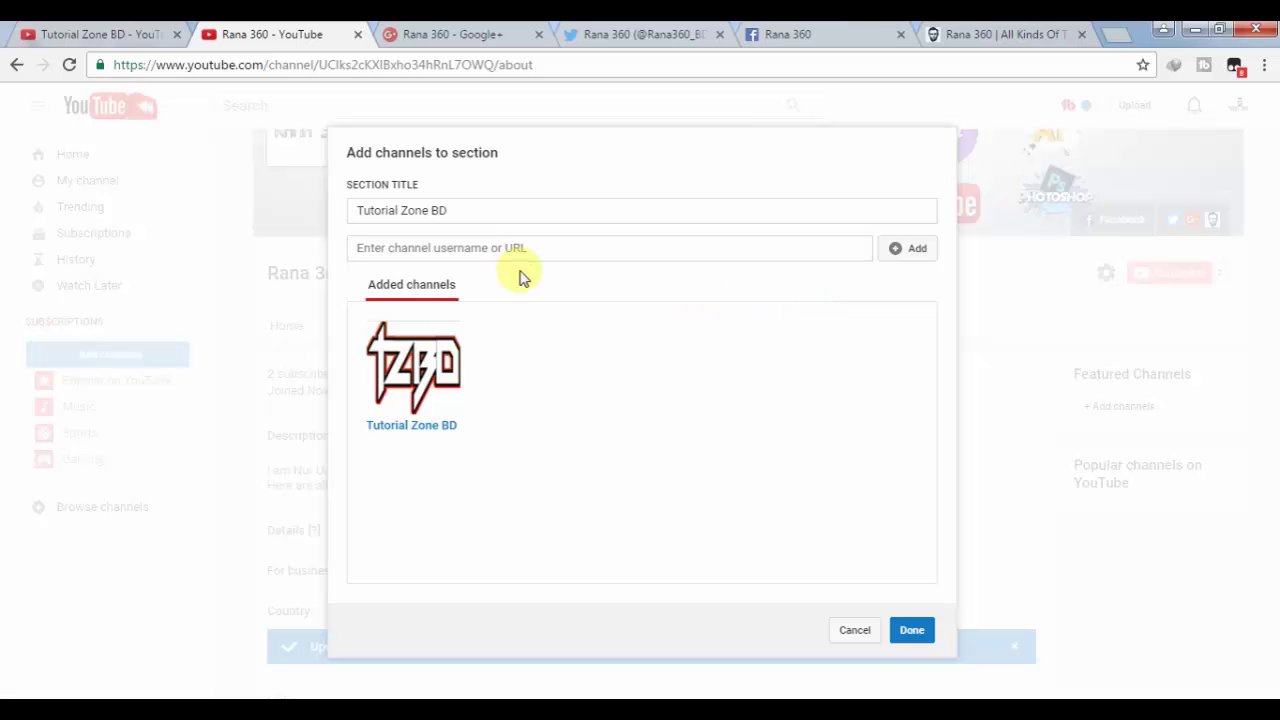
# Save the Tutorial Zone BD featured channels section and sign out of the YouTube account.
pyautogui.click(912, 629)
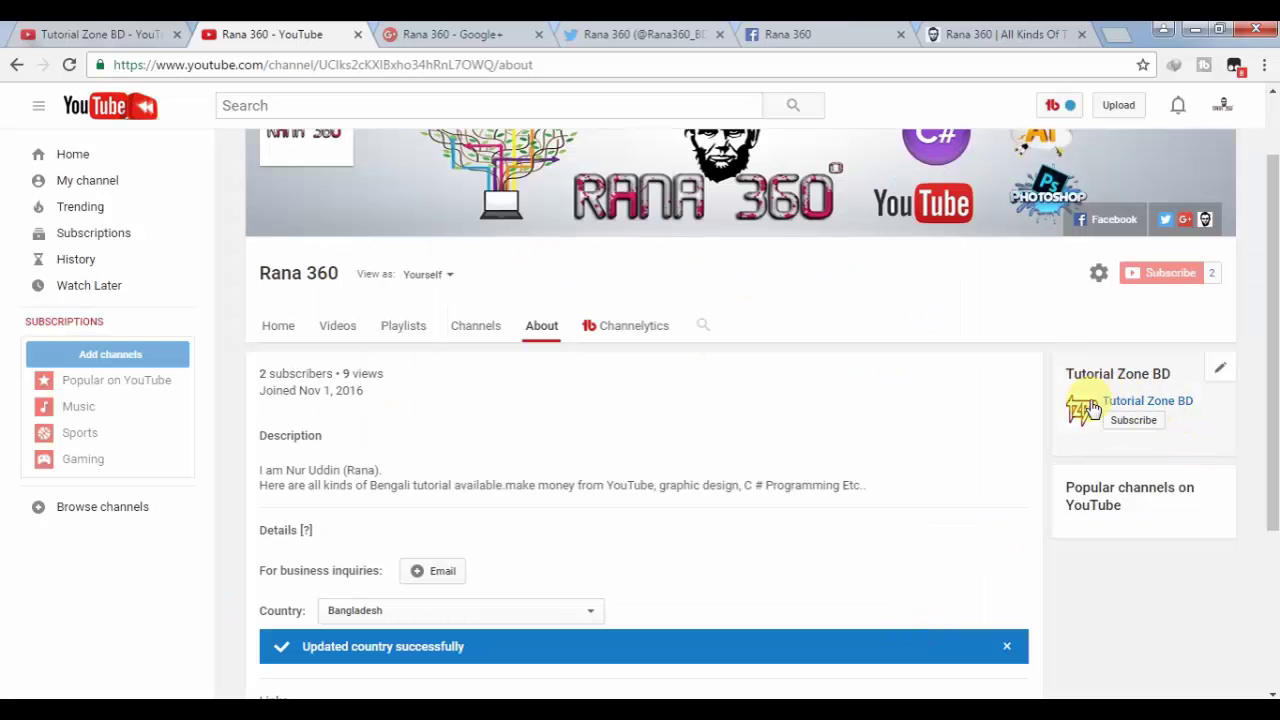
pyautogui.click(1223, 110)
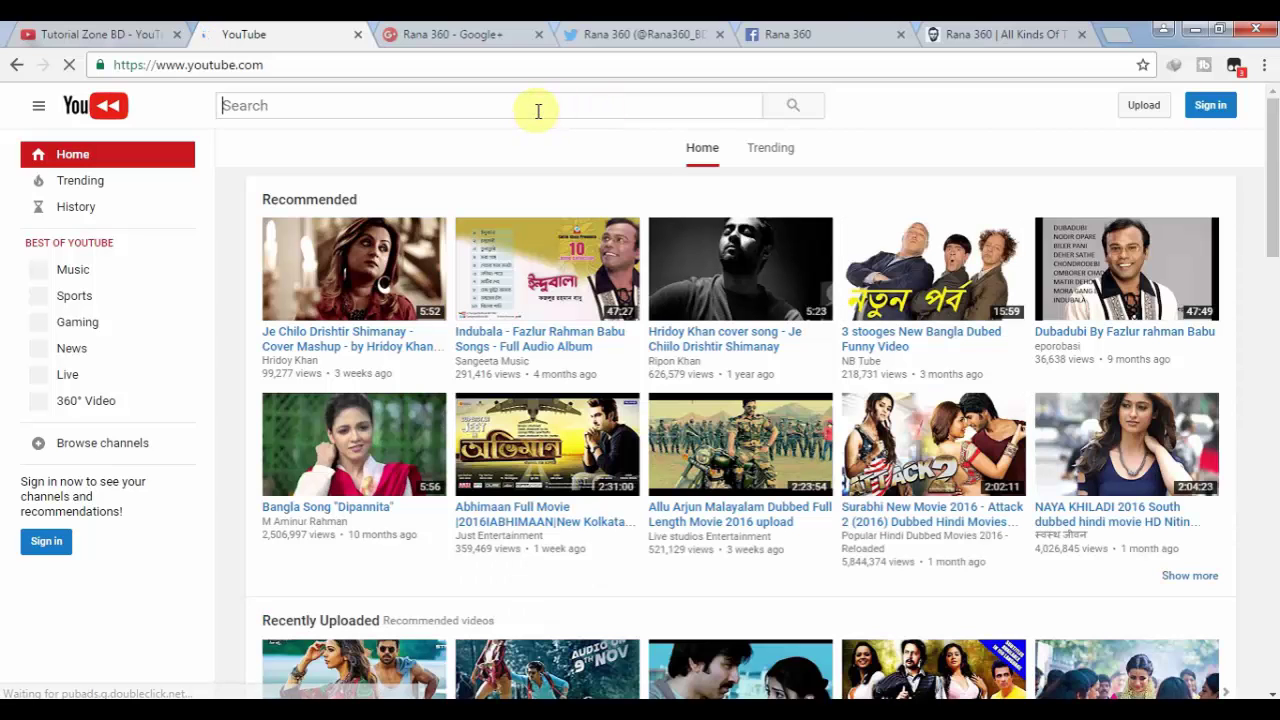
# Search YouTube for rana360 and open the Rana 360 channel with 4 videos.
pyautogui.write('na360')
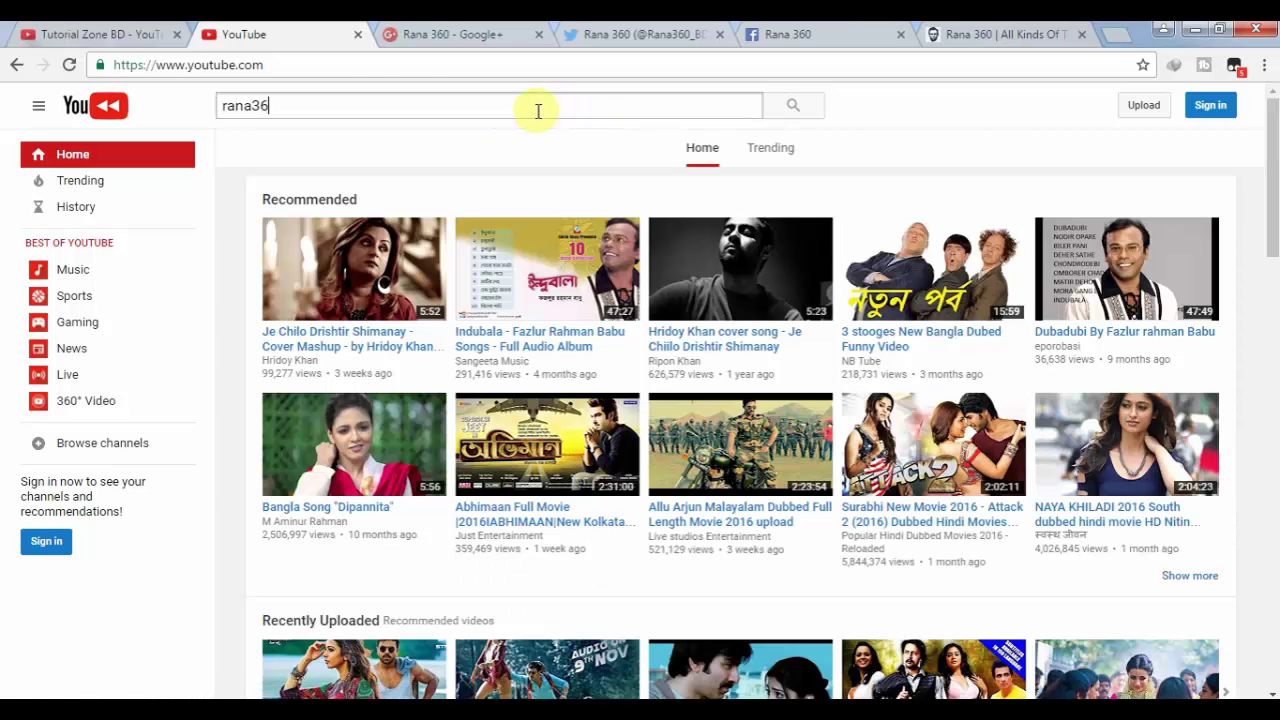
pyautogui.press('Return')
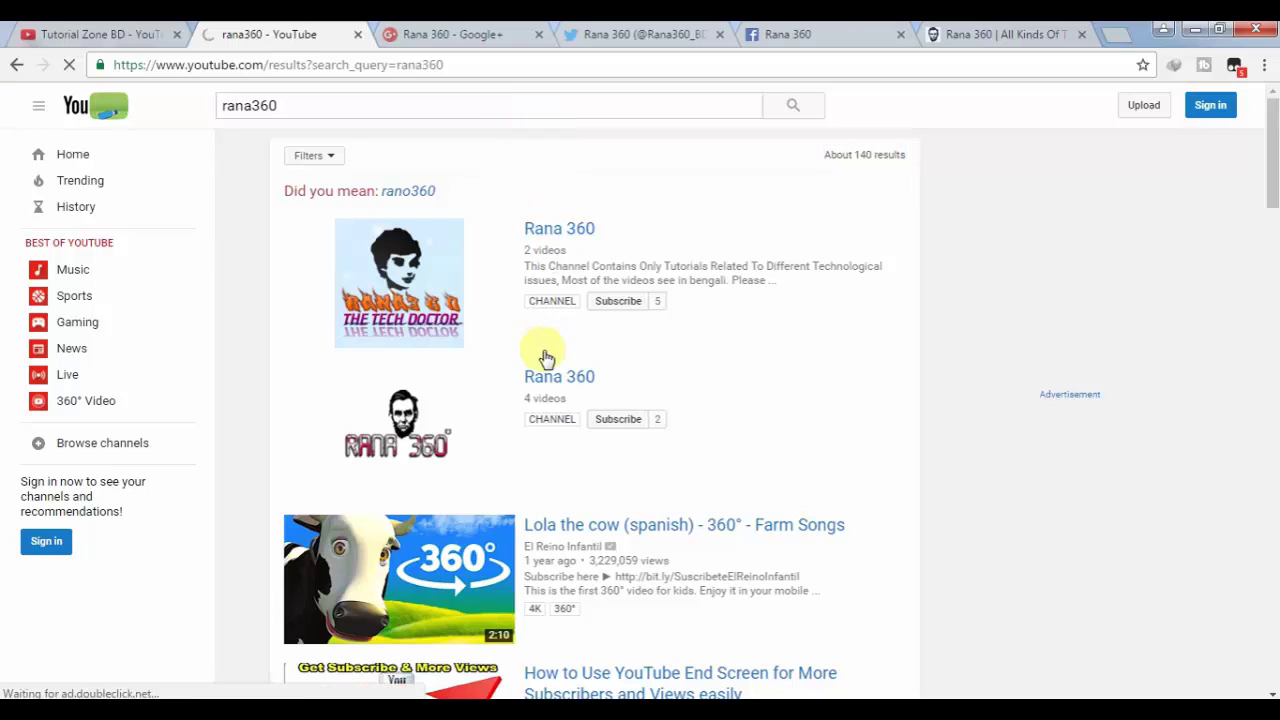
pyautogui.click(543, 381)
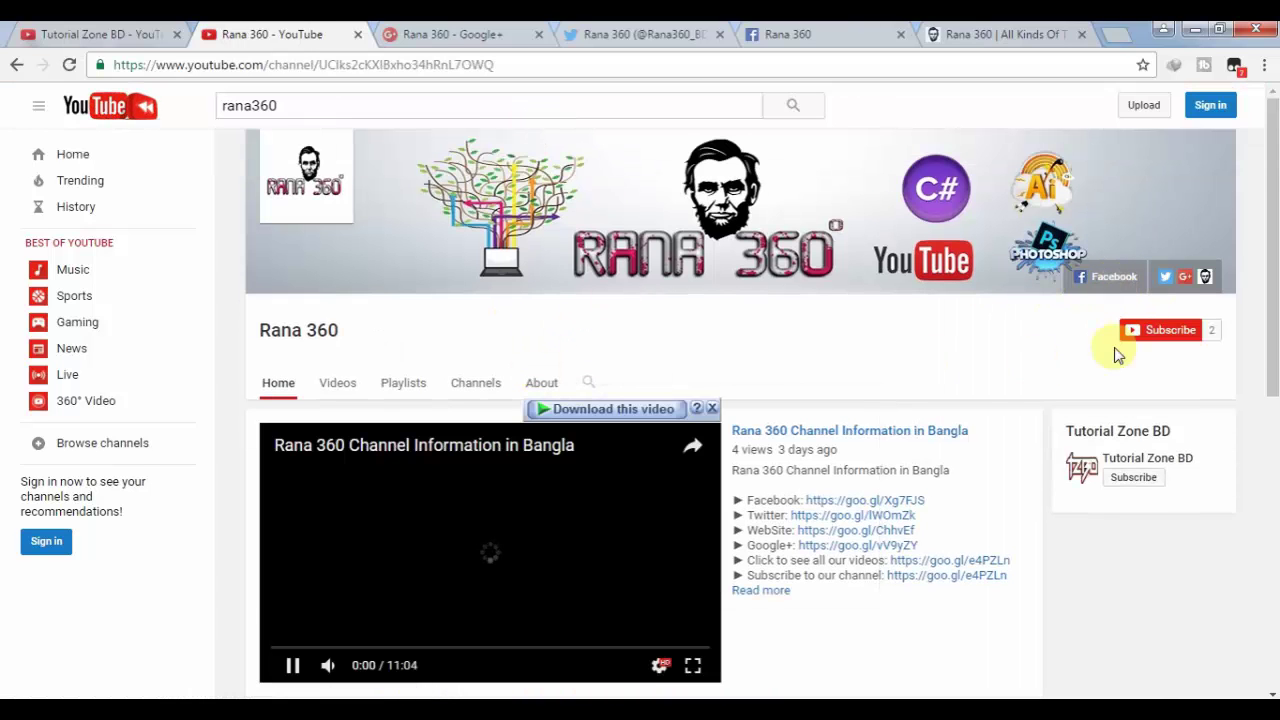
# Examine the public Rana 360 home page, including its trailer, uploads, banner links and the Tutorial Zone BD featured channel section.
pyautogui.scroll(-2, 1205, 333)
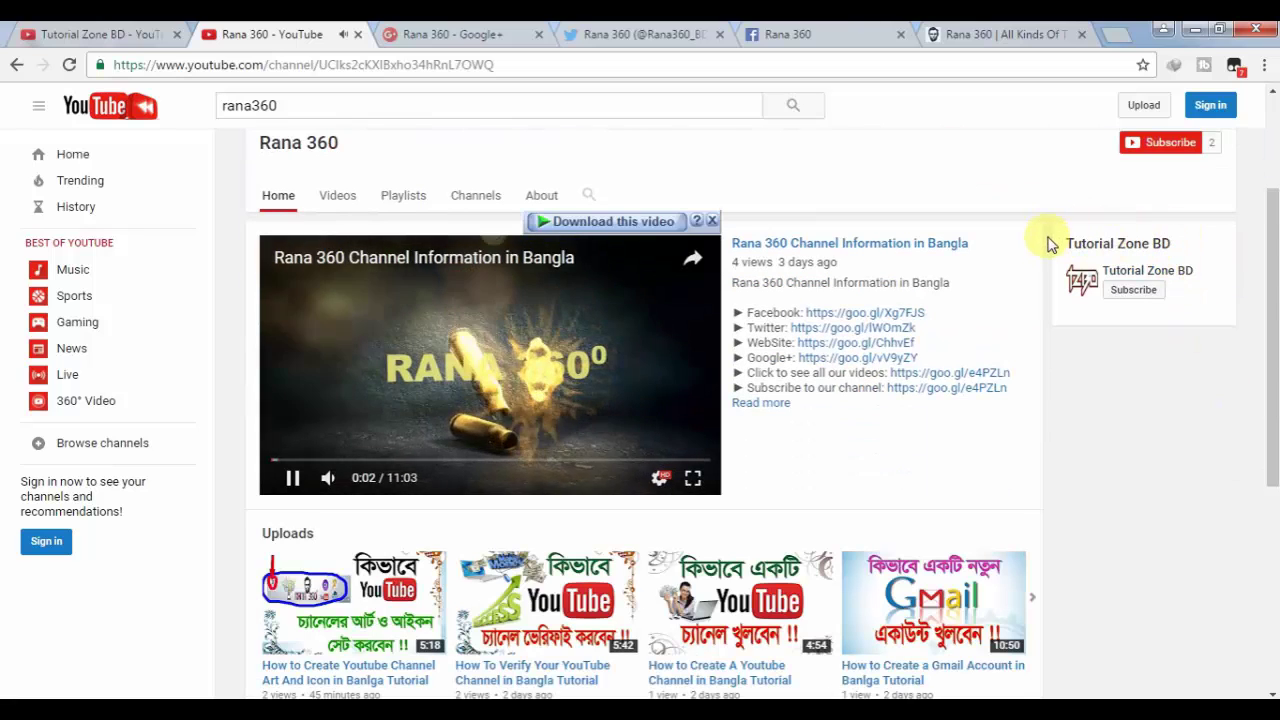
pyautogui.scroll(1, 1043, 280)
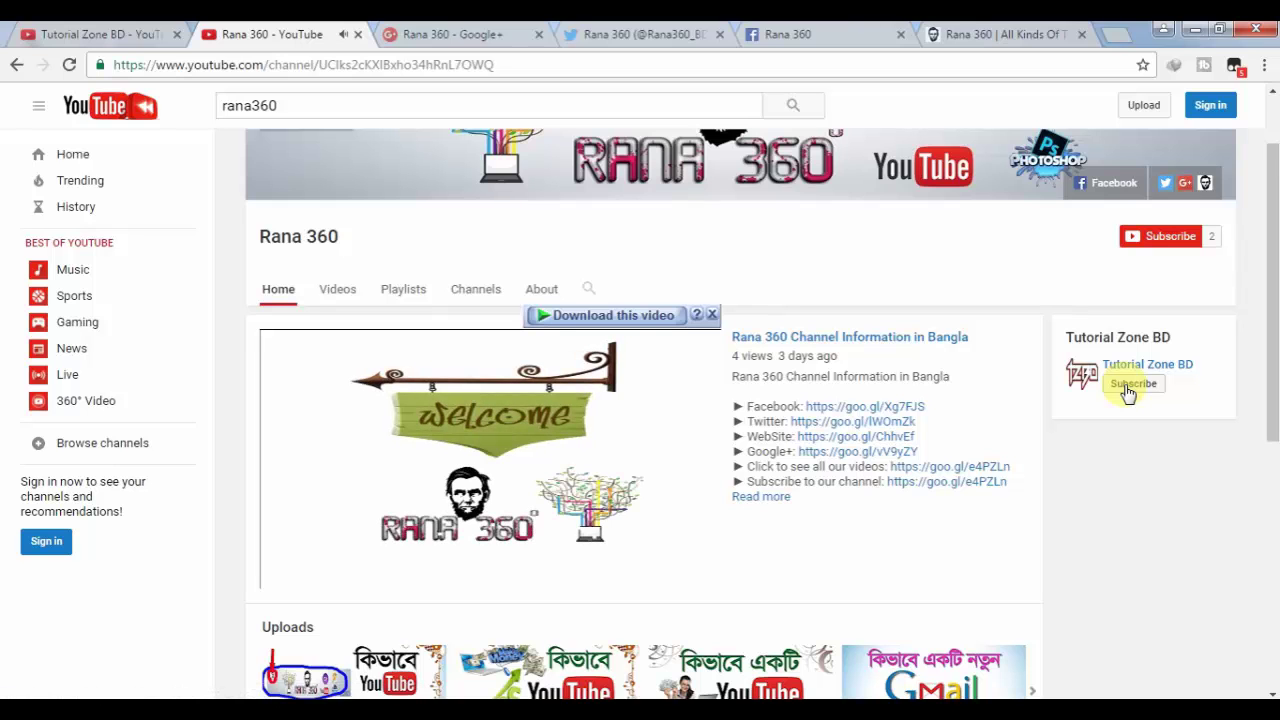
pyautogui.scroll(-3, 600, 400)
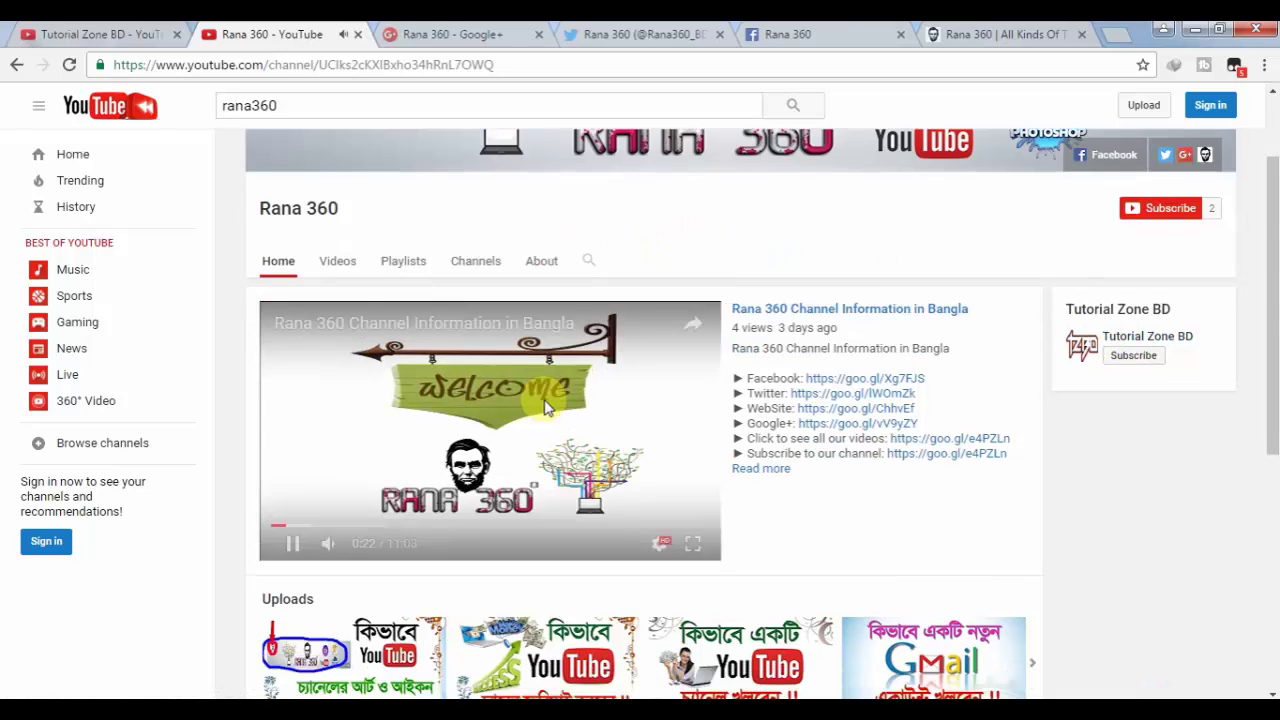
pyautogui.scroll(-3, 914, 451)
pyautogui.scroll(8, 1143, 409)
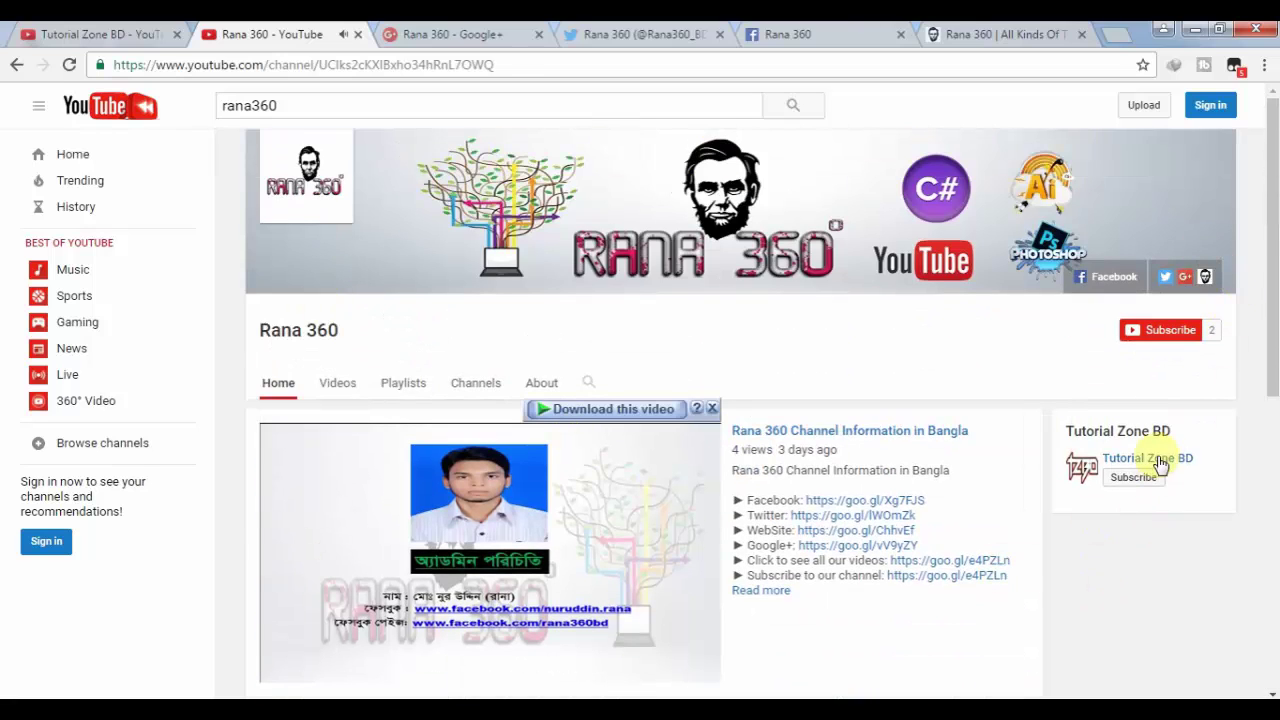
pyautogui.scroll(-1, 990, 460)
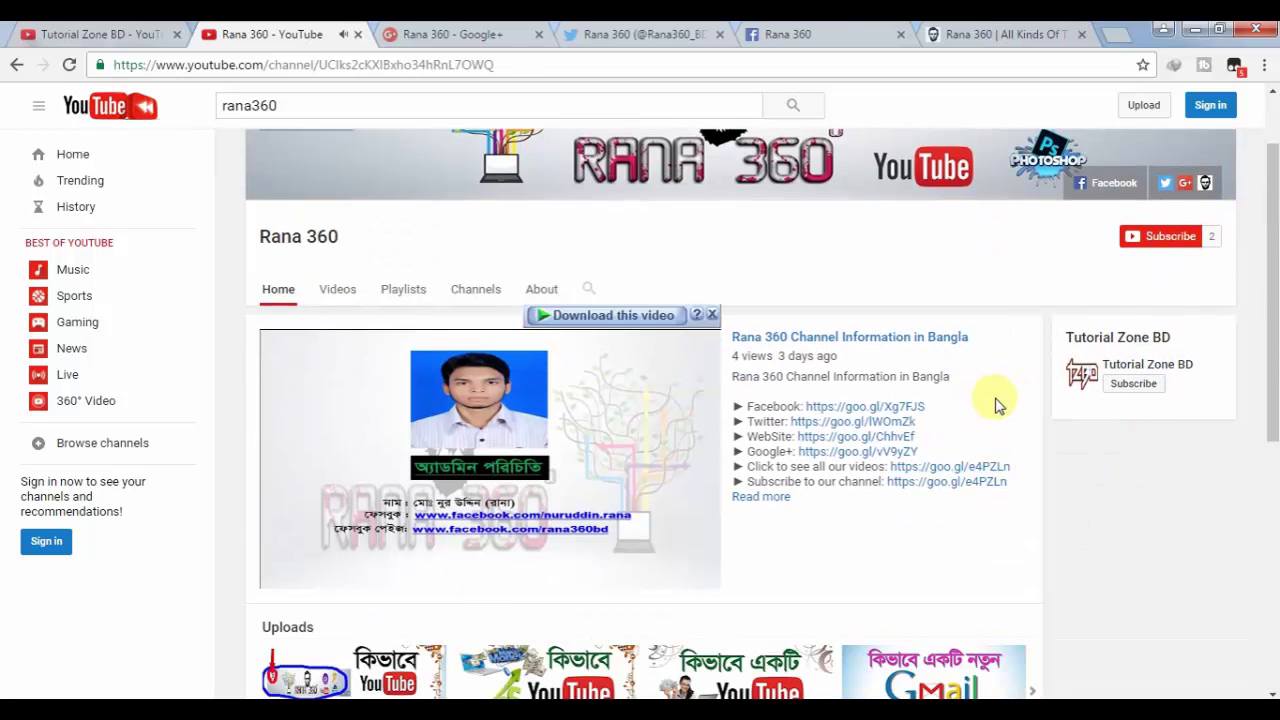